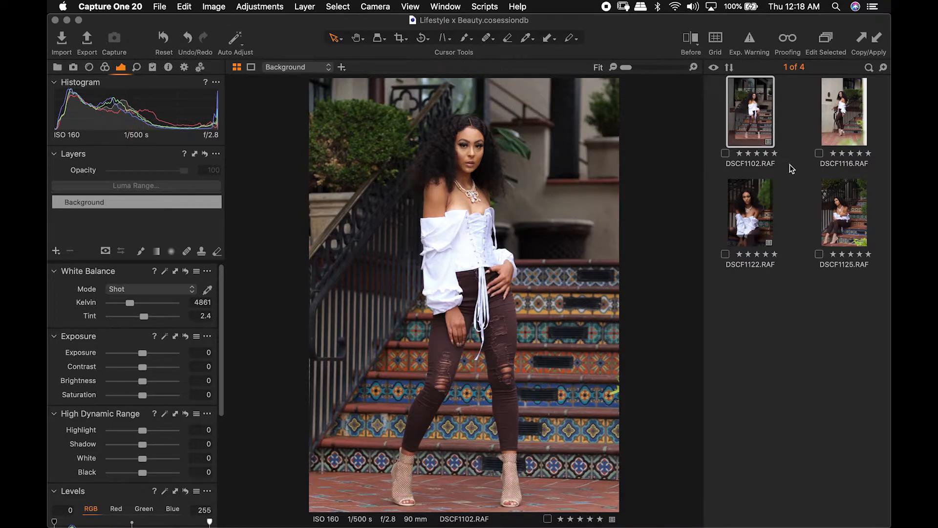
Look through the four photos in the session and return to DSCF1102
left_click(844, 132)
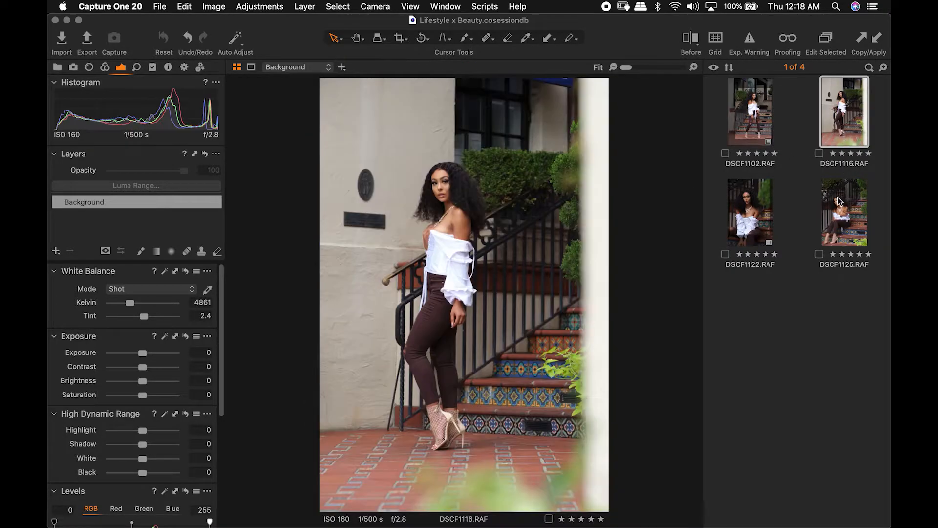
left_click(843, 221)
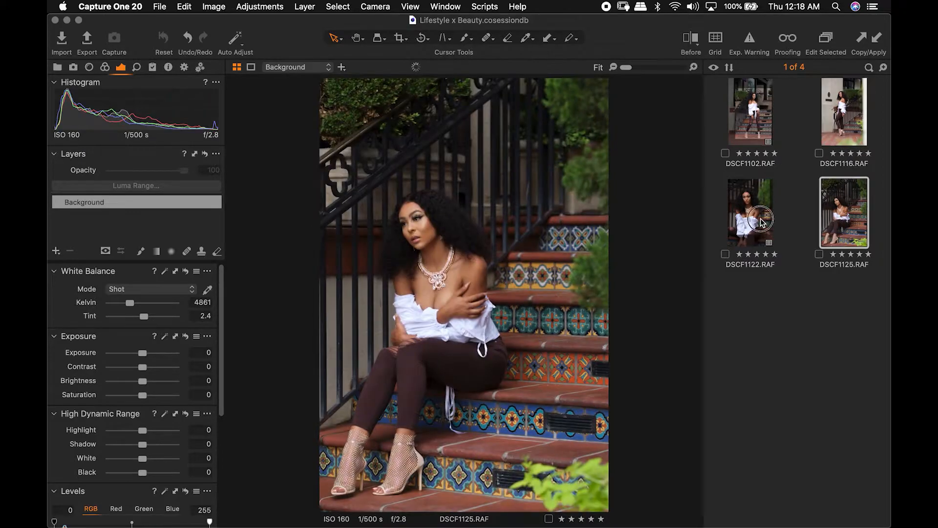
left_click(765, 218)
left_click(763, 123)
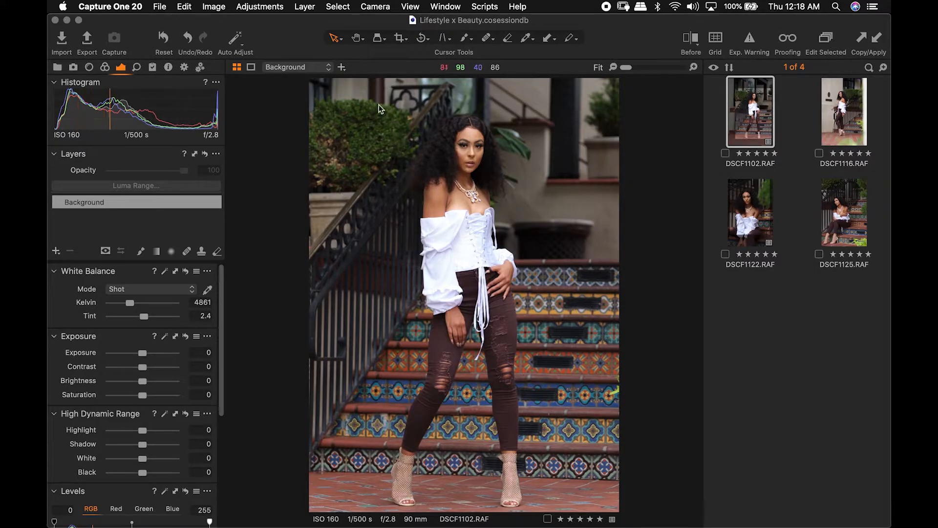
Reset all adjustments on DSCF1102, compare by undoing and redoing the reset, and leave the reset undone
left_click(170, 42)
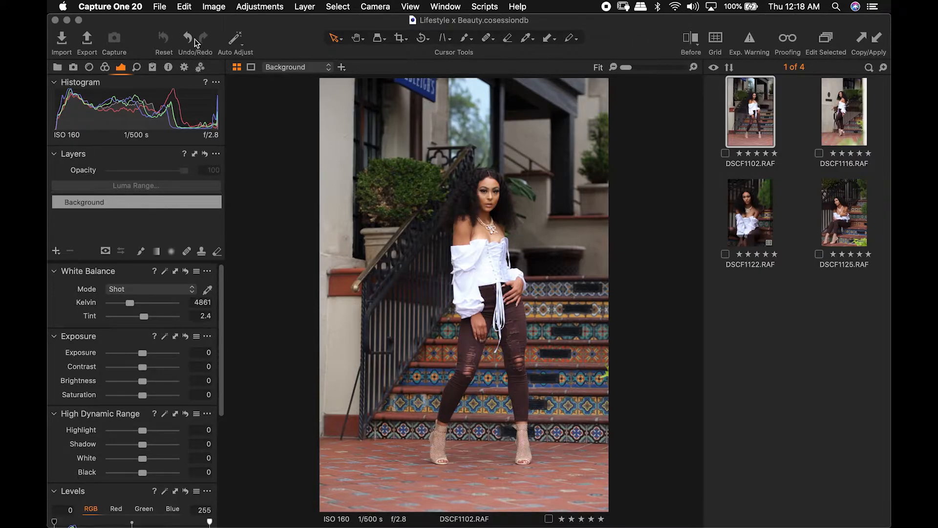
left_click(190, 42)
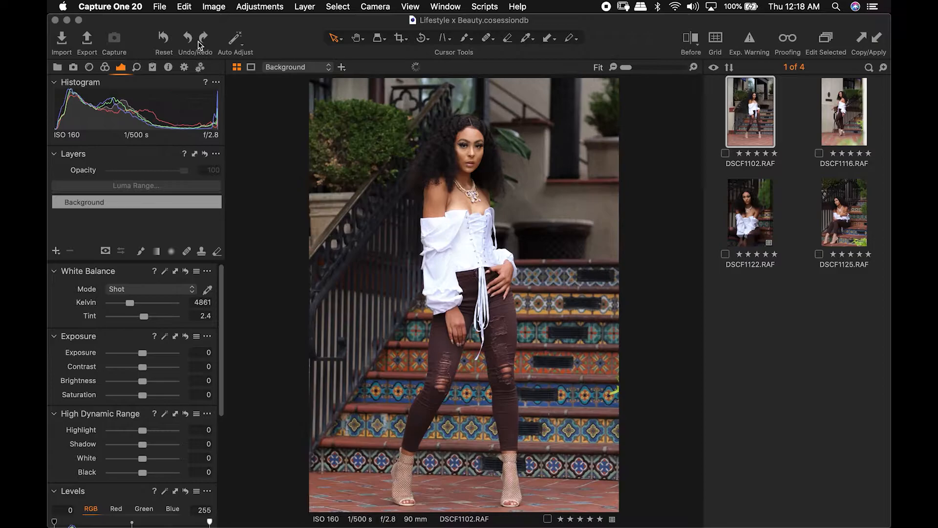
left_click(205, 42)
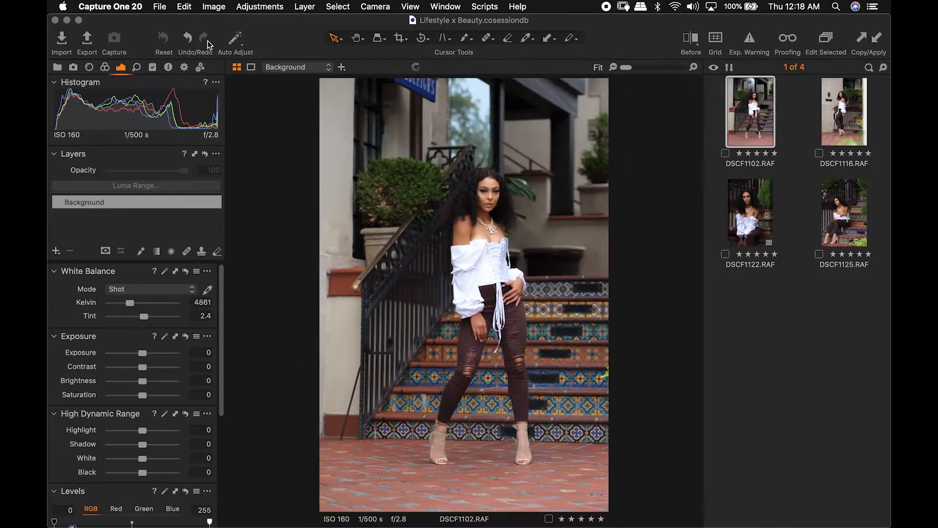
left_click(188, 39)
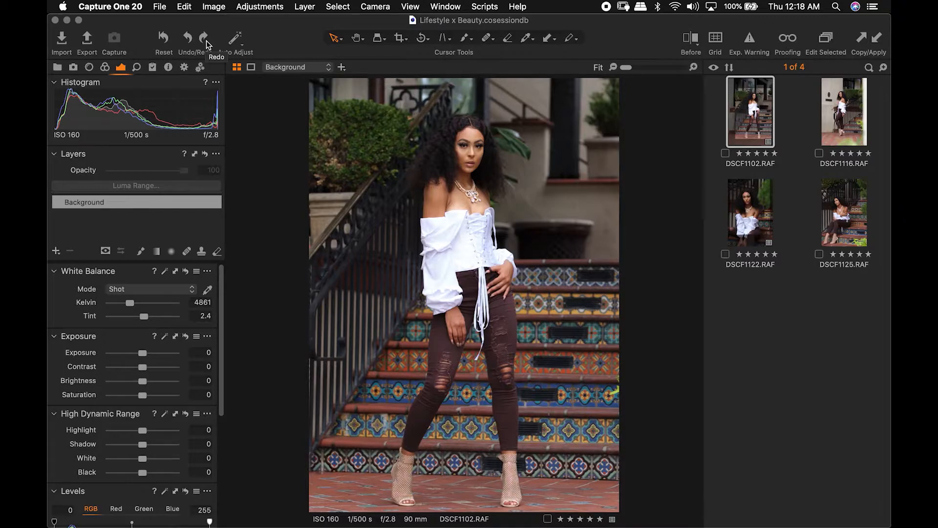
left_click(205, 41)
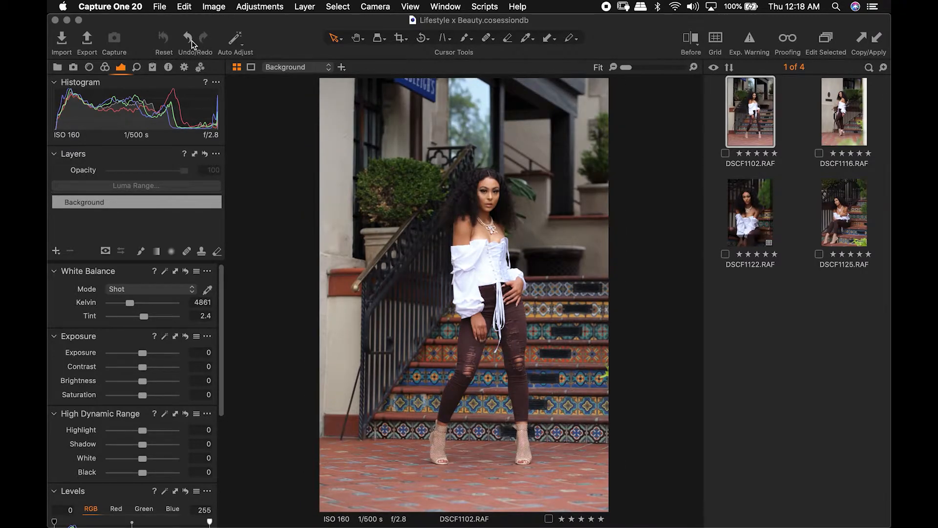
left_click(191, 42)
Try Auto Adjust on DSCF1102 and undo it
left_click_drag(221, 310, 220, 283)
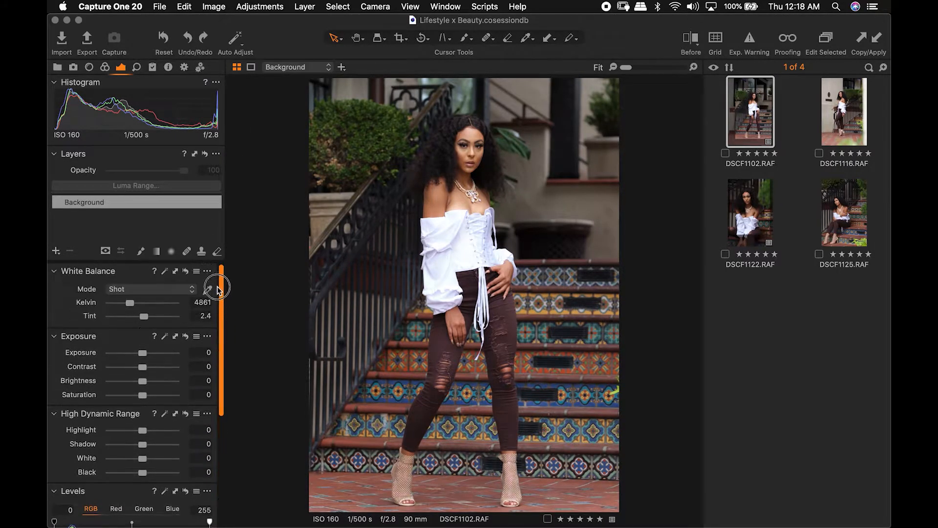
left_click(238, 41)
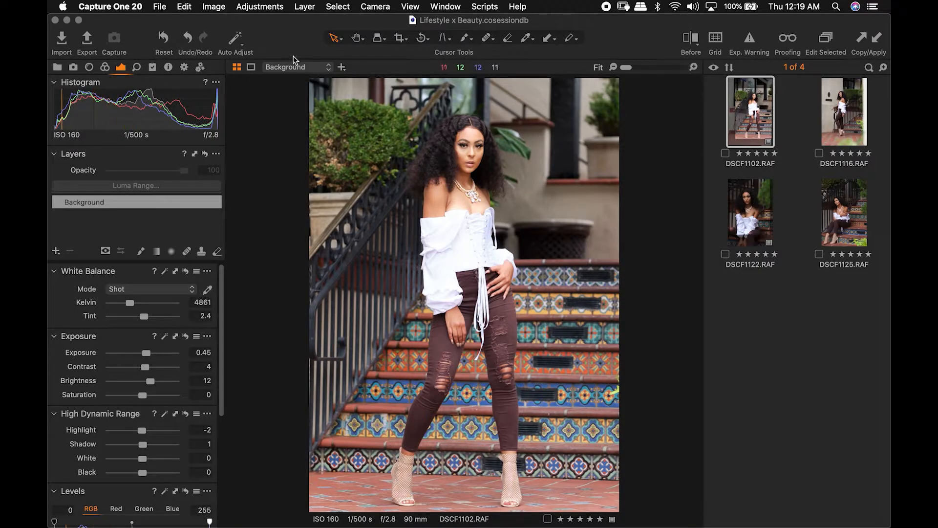
left_click(188, 37)
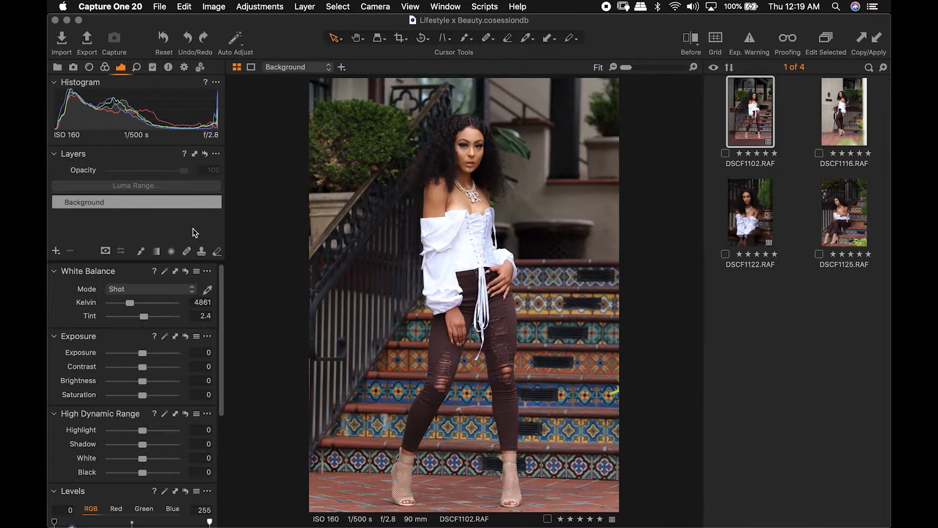
Set the High Dynamic Range Shadow value to 12 and Highlight to -20
left_click_drag(221, 289, 218, 344)
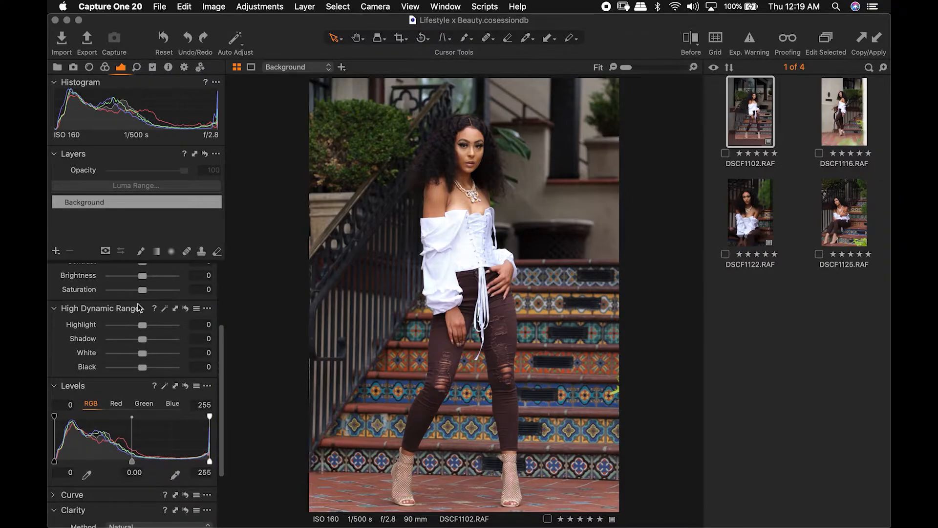
left_click_drag(144, 341, 151, 341)
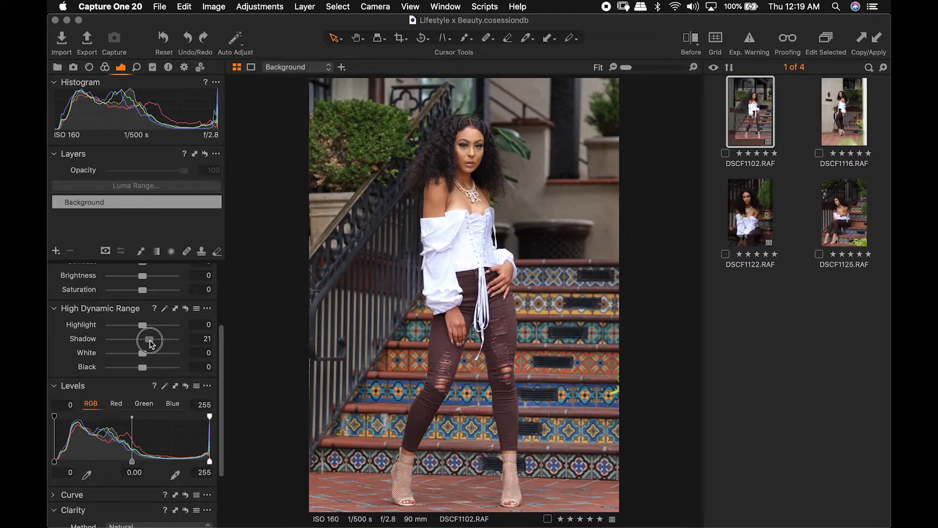
left_click_drag(150, 340, 148, 340)
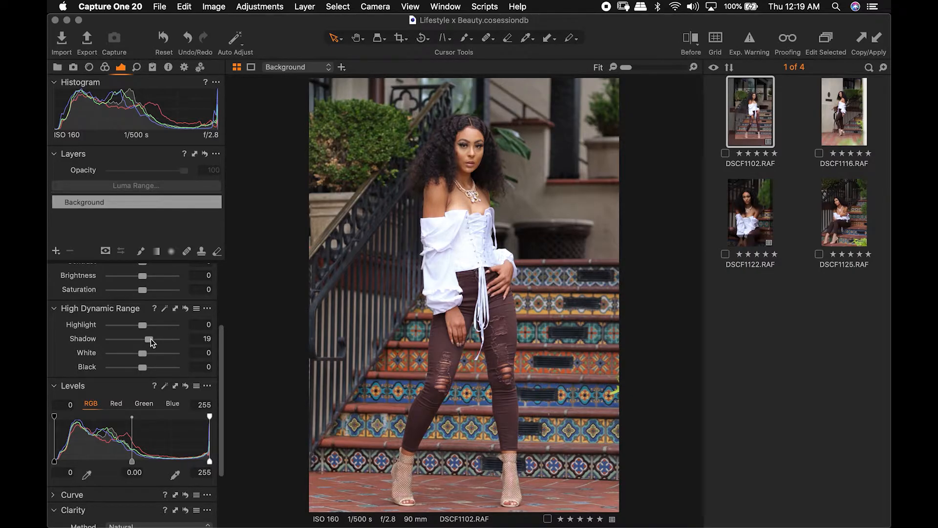
left_click_drag(150, 341, 148, 341)
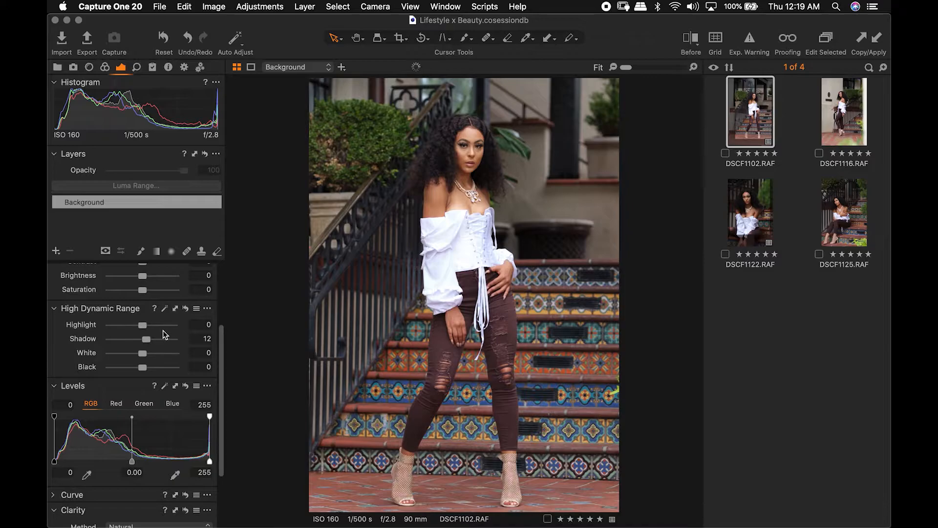
left_click_drag(149, 326, 134, 329)
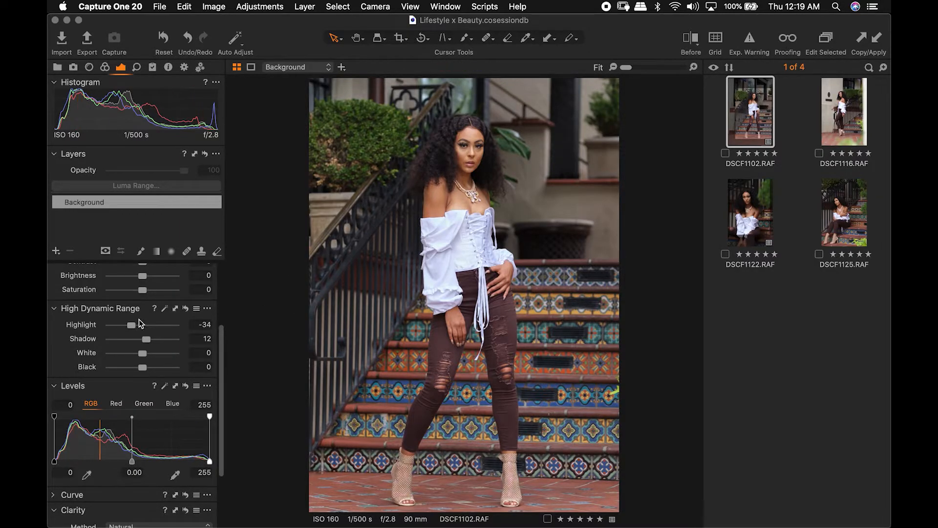
left_click_drag(133, 324, 138, 330)
Show the exposure warning while lowering Highlight to -30, and hide the warning again
mouse_move(221, 350)
left_mouse_down()
mouse_move(220, 368)
mouse_move(224, 361)
left_mouse_up()
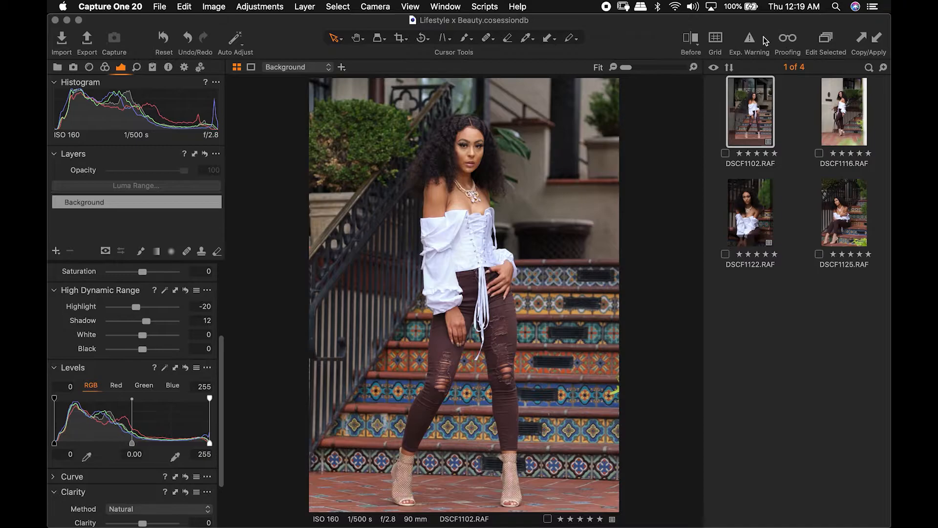
left_click(751, 41)
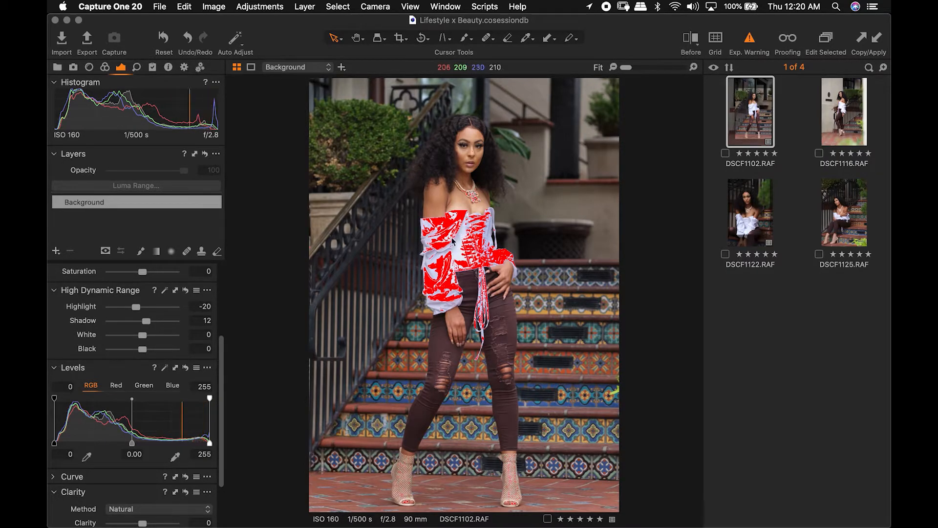
mouse_move(138, 312)
left_mouse_down()
mouse_move(113, 316)
mouse_move(114, 308)
mouse_move(134, 310)
left_mouse_up()
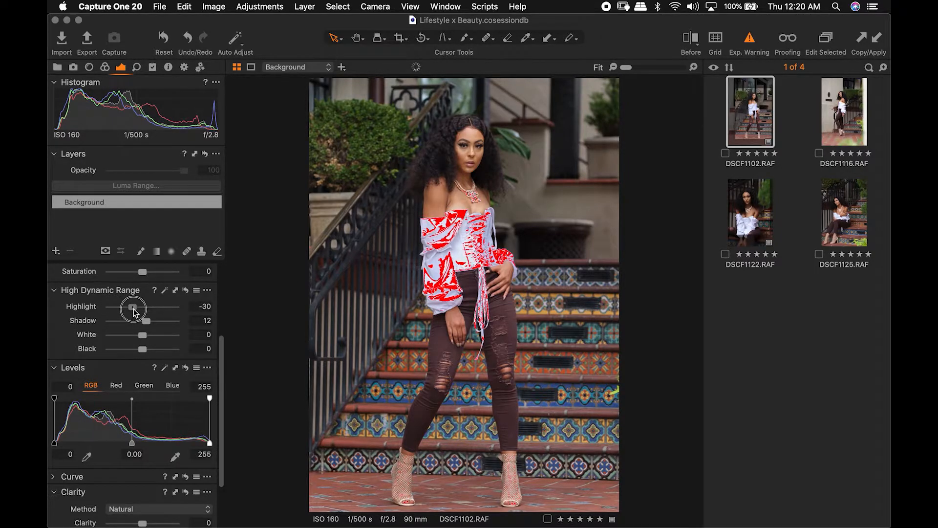
left_click(755, 43)
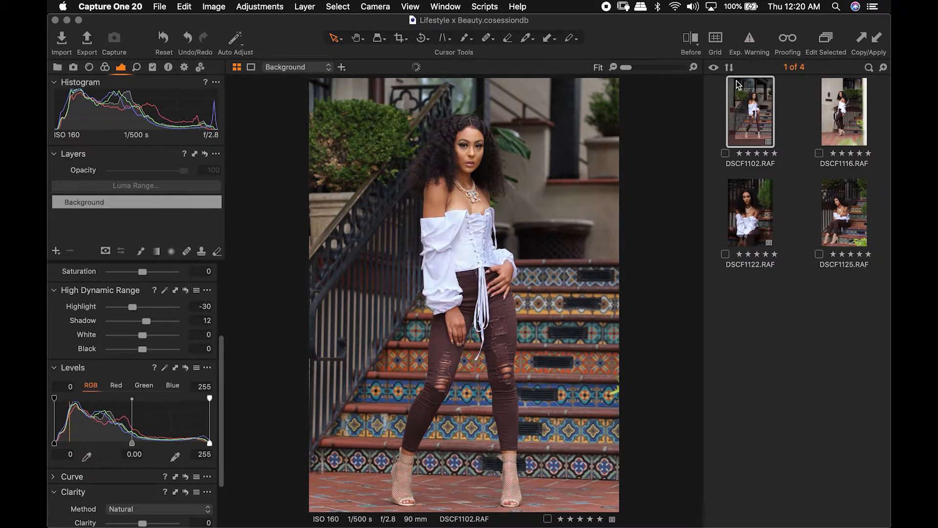
Zoom to 100%, set Highlight to -100, and inspect the detail in the white blouse and necklace
left_click(694, 67)
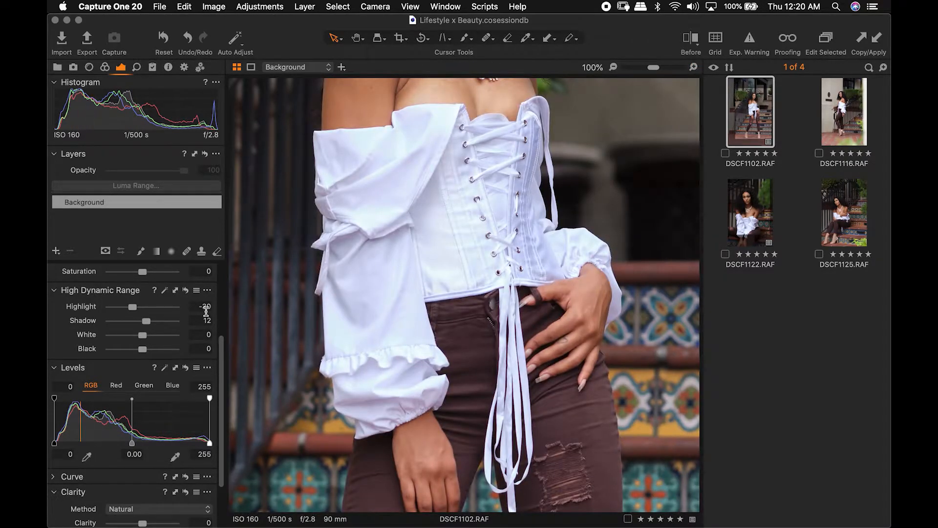
left_click_drag(136, 312, 112, 312)
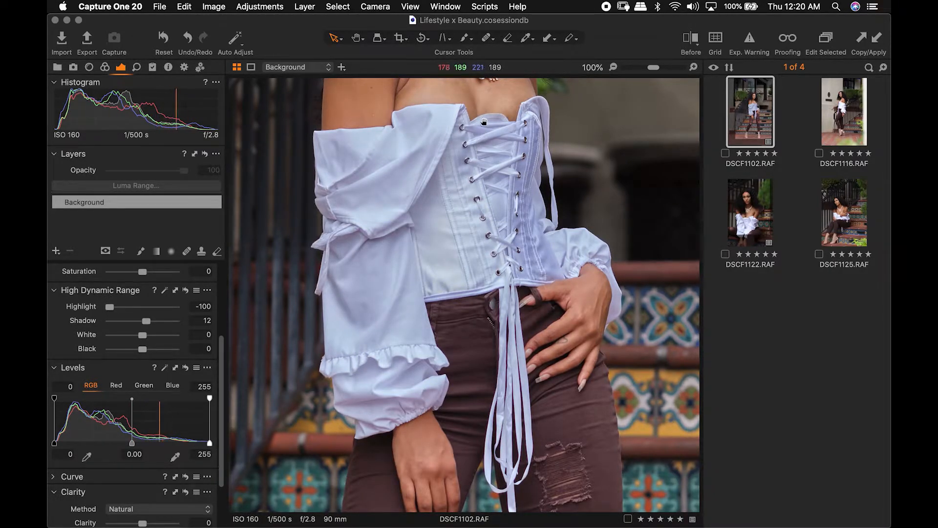
scroll(482, 178, "up", 3)
scroll(482, 179, "up", 8)
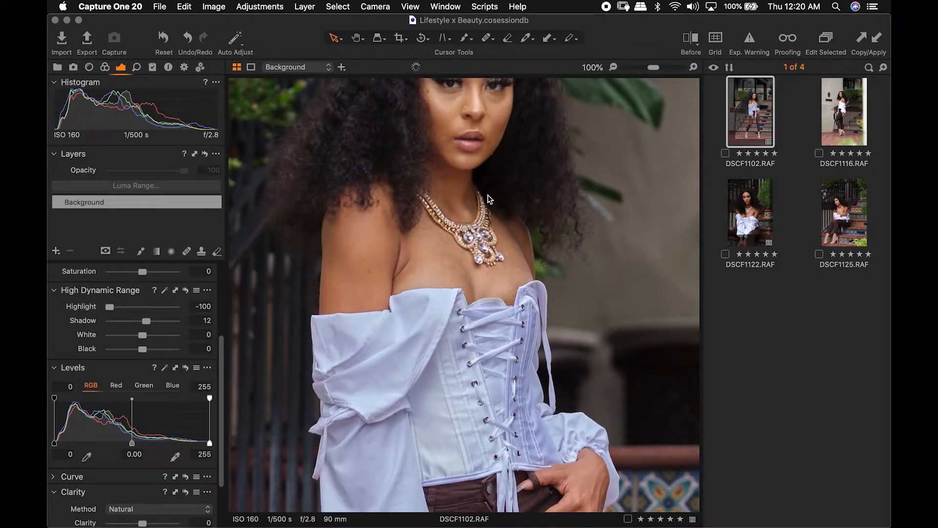
scroll(490, 192, "down", 10)
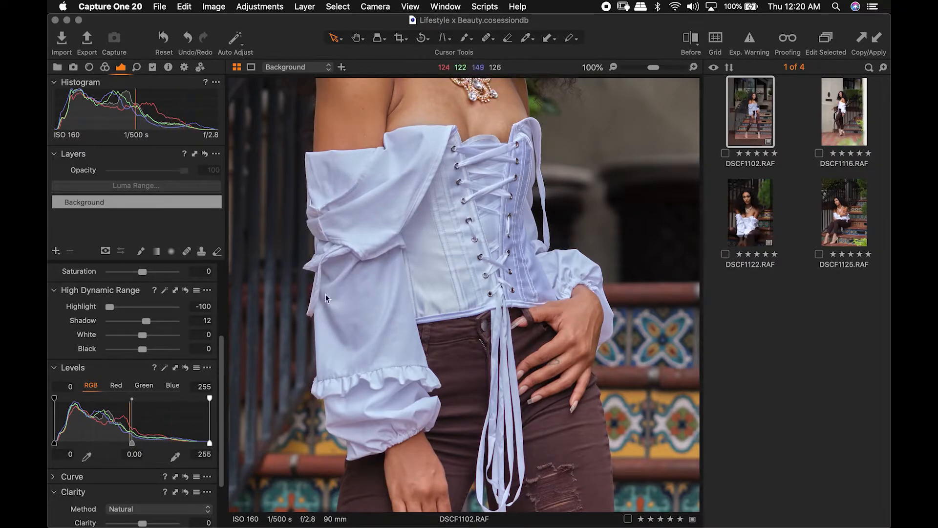
Set White to 19, turn on the exposure warning to check the blouse and necklace, and fit the photo to the viewer
left_click_drag(144, 338, 156, 342)
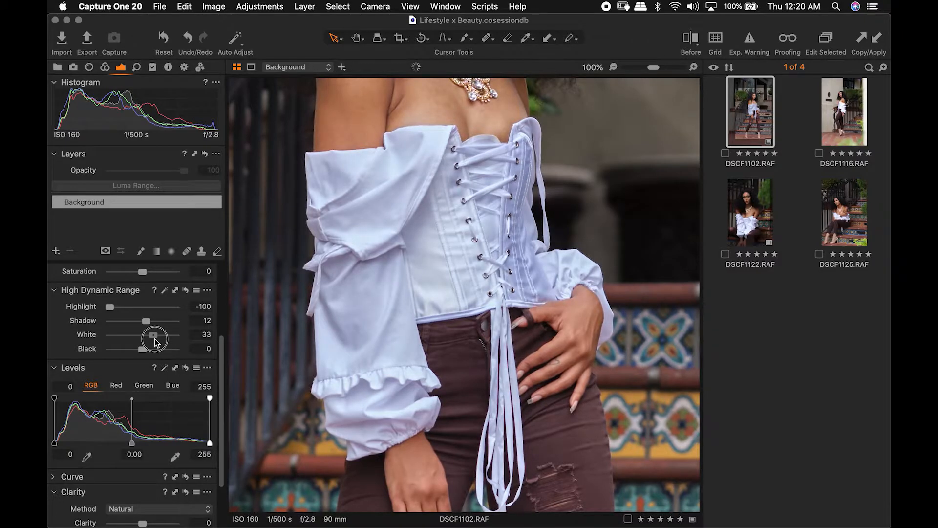
left_click_drag(154, 341, 151, 342)
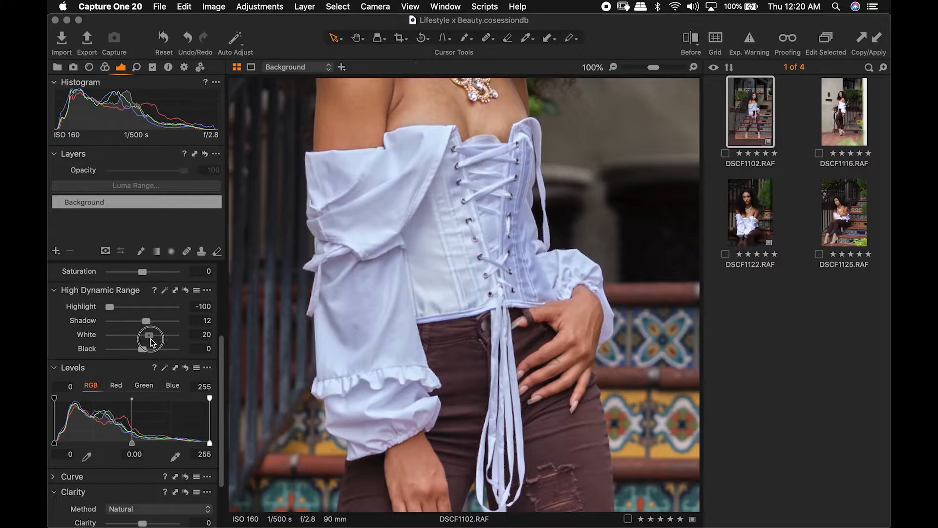
left_click(756, 39)
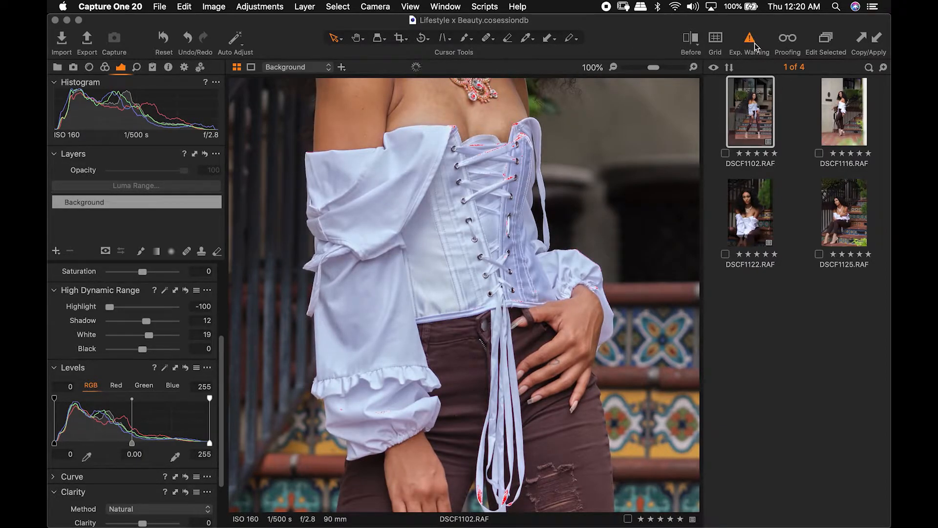
left_click_drag(488, 117, 482, 201)
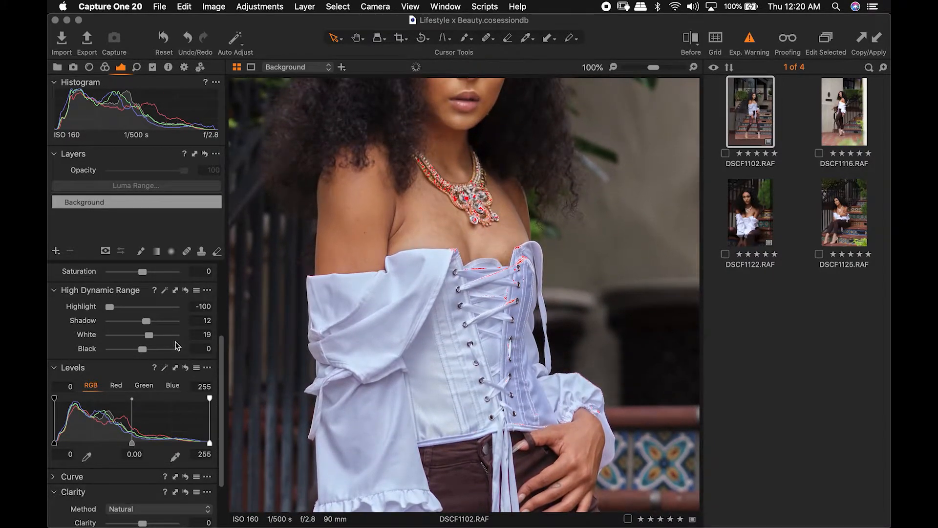
left_click_drag(504, 180, 508, 125)
left_click(614, 67)
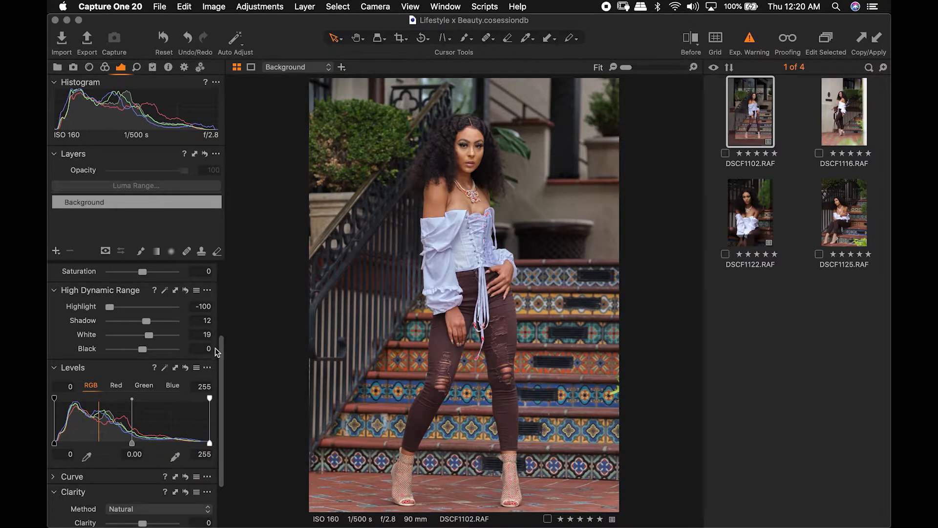
Try White at 92, undo that change, and set Black to 11
left_click_drag(144, 350, 173, 341)
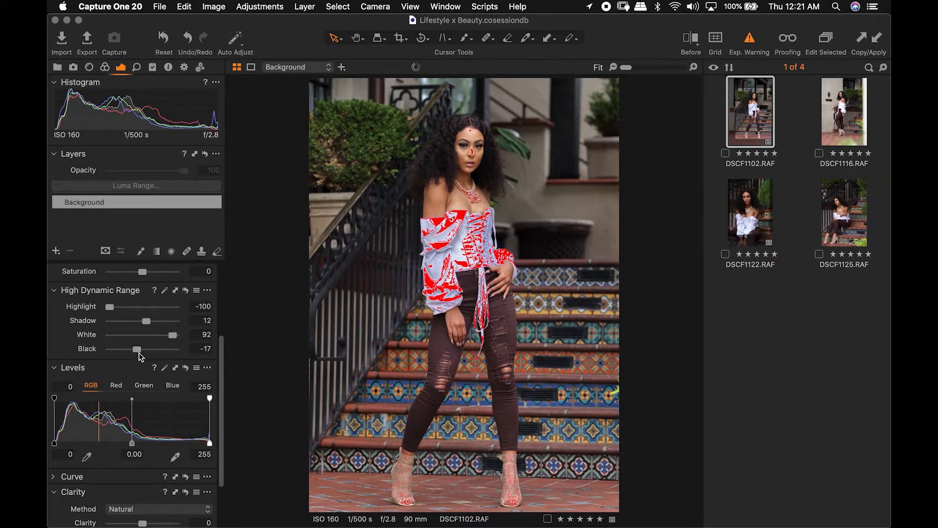
key("super+z")
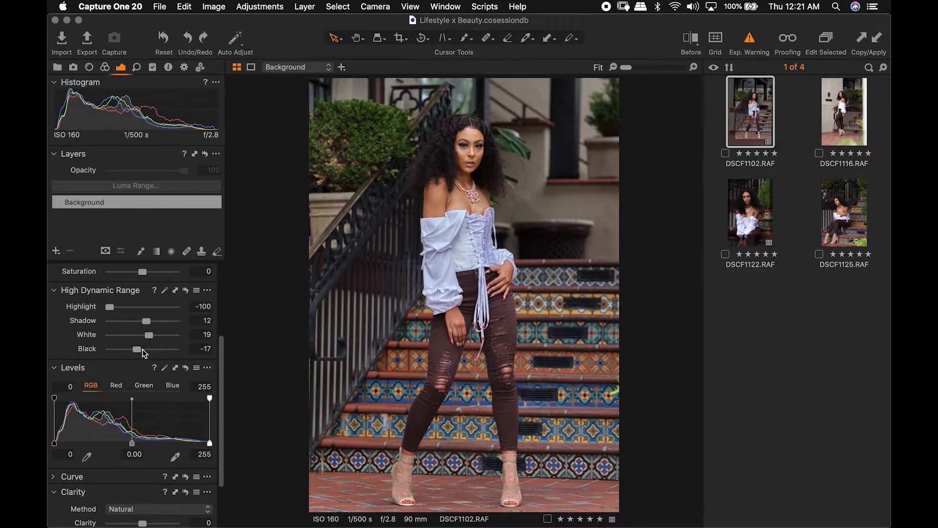
left_click_drag(140, 352, 163, 356)
mouse_move(162, 355)
left_mouse_down()
mouse_move(138, 354)
mouse_move(158, 355)
mouse_move(149, 358)
left_mouse_up()
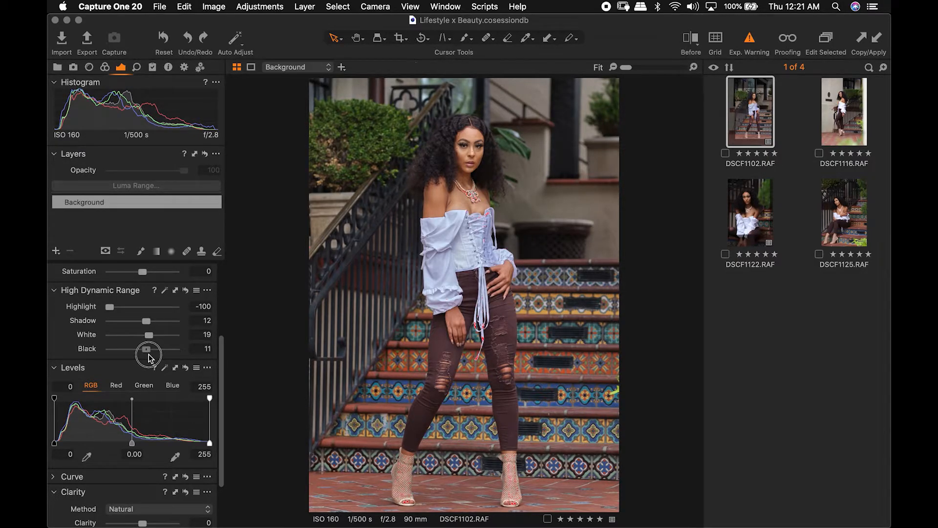
Set the RGB Levels shadow point to 4 and the midtone point to 0.04
left_click_drag(219, 366, 220, 393)
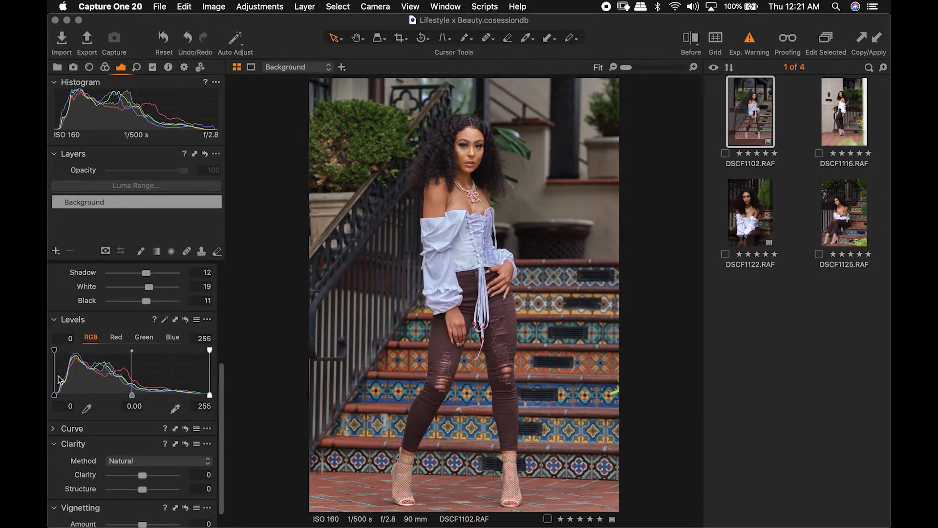
left_click_drag(56, 395, 57, 396)
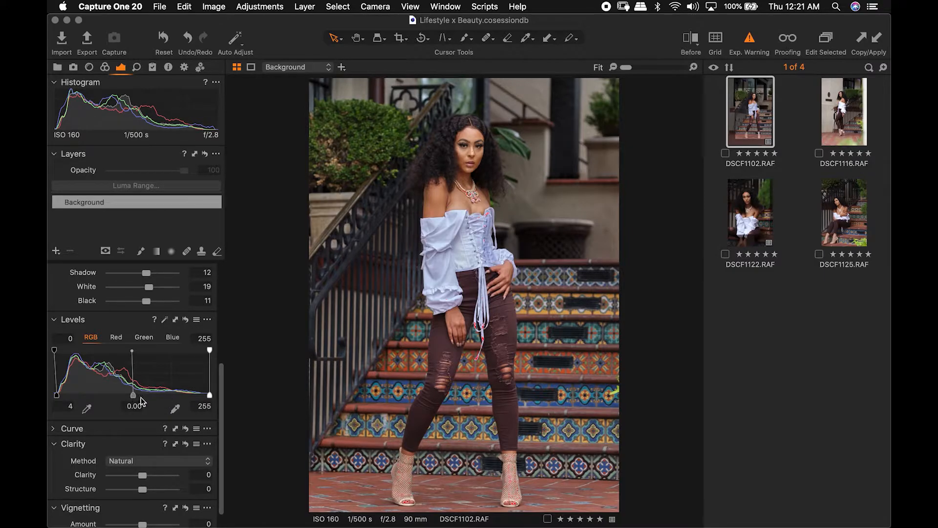
mouse_move(209, 397)
left_mouse_down()
mouse_move(195, 392)
mouse_move(209, 394)
left_mouse_up()
left_click_drag(133, 396, 130, 396)
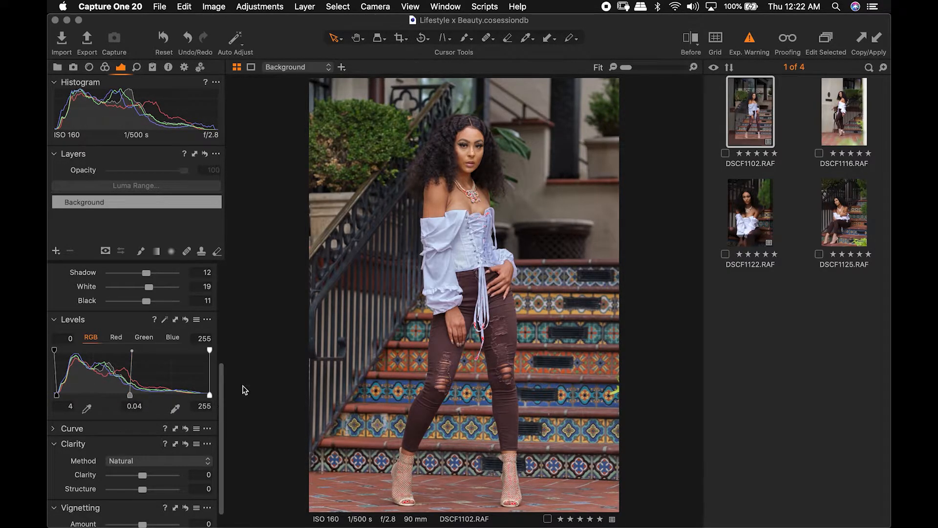
Set the photo's exposure Brightness to 2
left_click_drag(221, 385, 222, 277)
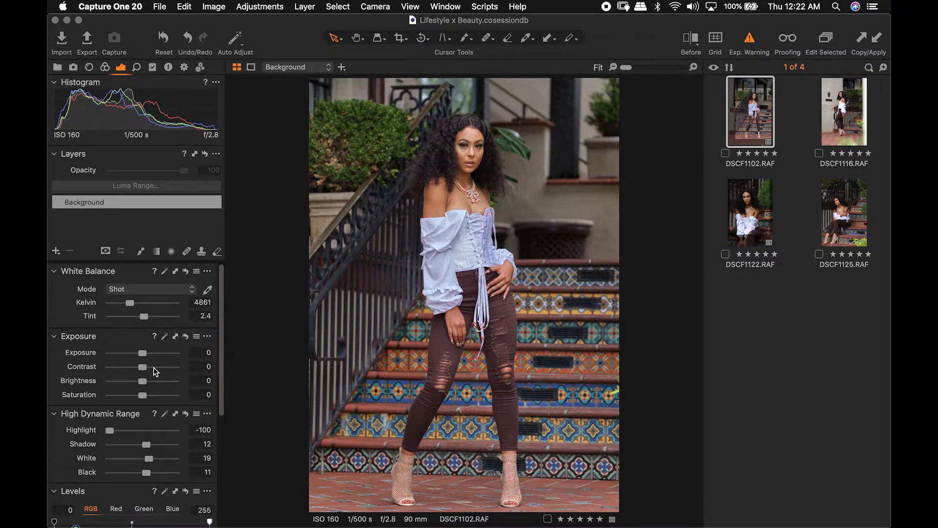
mouse_move(145, 382)
left_mouse_down()
mouse_move(157, 383)
mouse_move(145, 381)
left_mouse_up()
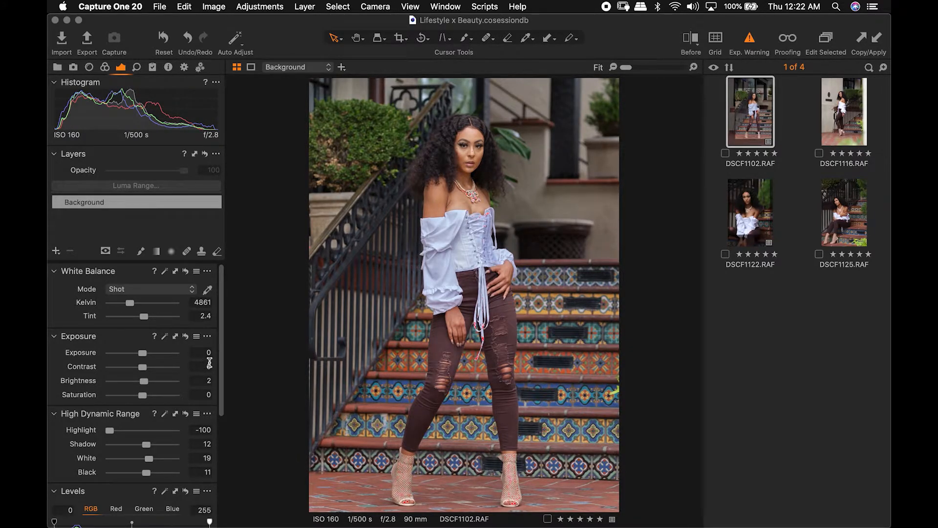
Reset all adjustments to view the original photo, turn off the exposure warning, and undo the reset
left_click_drag(218, 292, 223, 266)
left_click(165, 39)
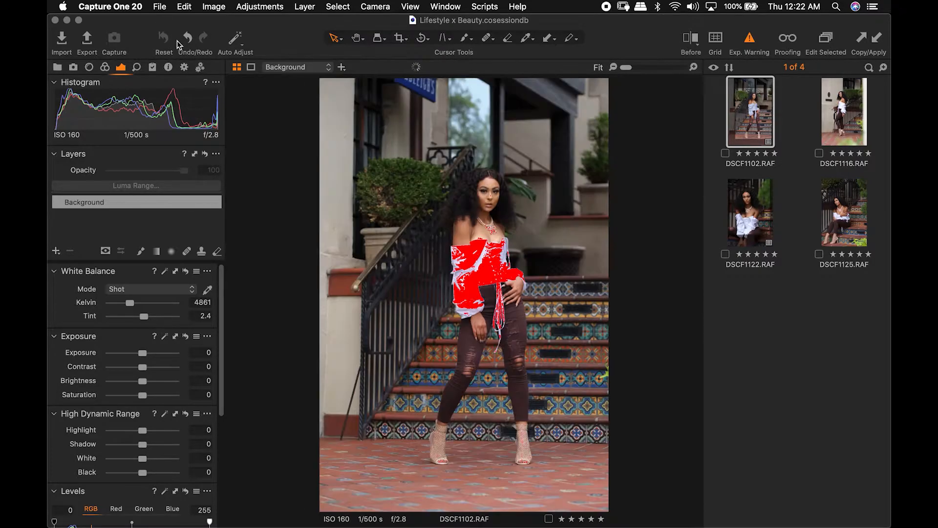
left_click(749, 40)
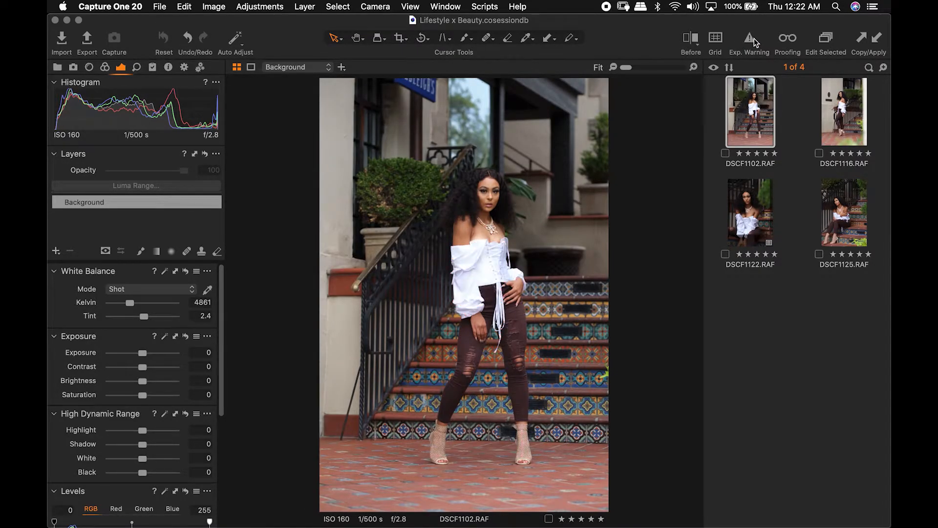
left_click(190, 40)
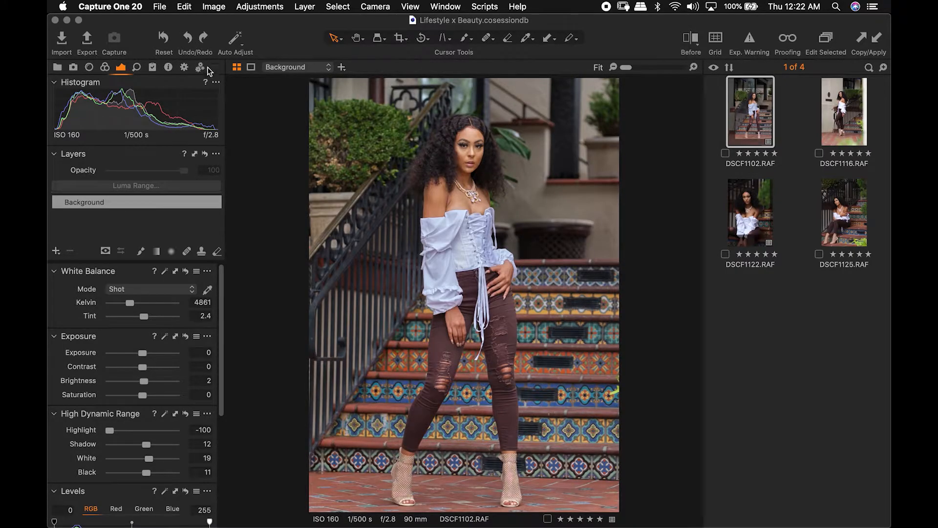
Send DSCF1102 to Adobe Photoshop 2020 for editing as an uncompressed 16-bit TIFF in Adobe RGB (1998) at 300 px/in and 100% scale
right_click(758, 125)
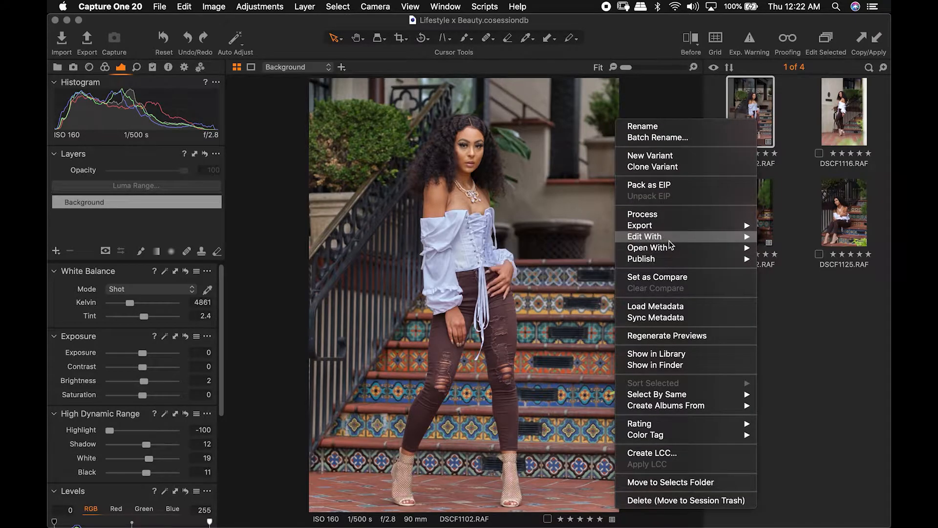
mouse_move(667, 242)
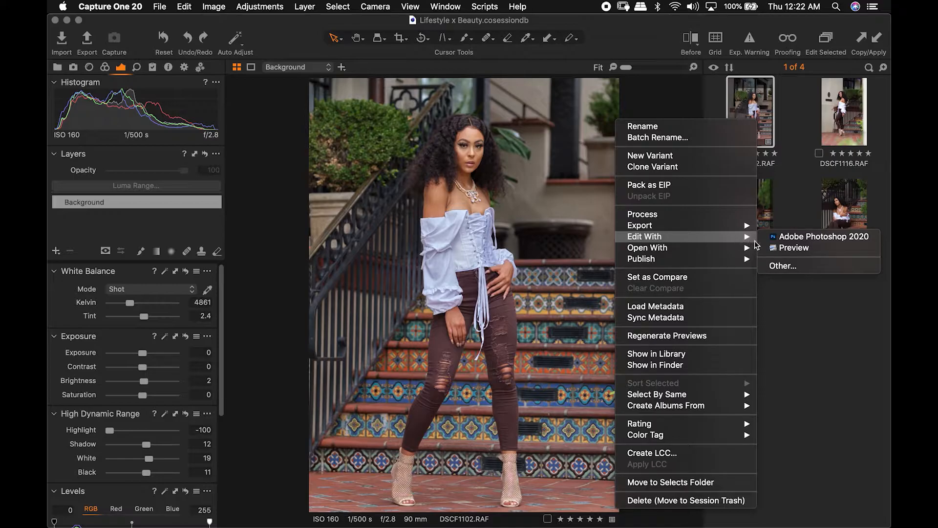
left_click(791, 236)
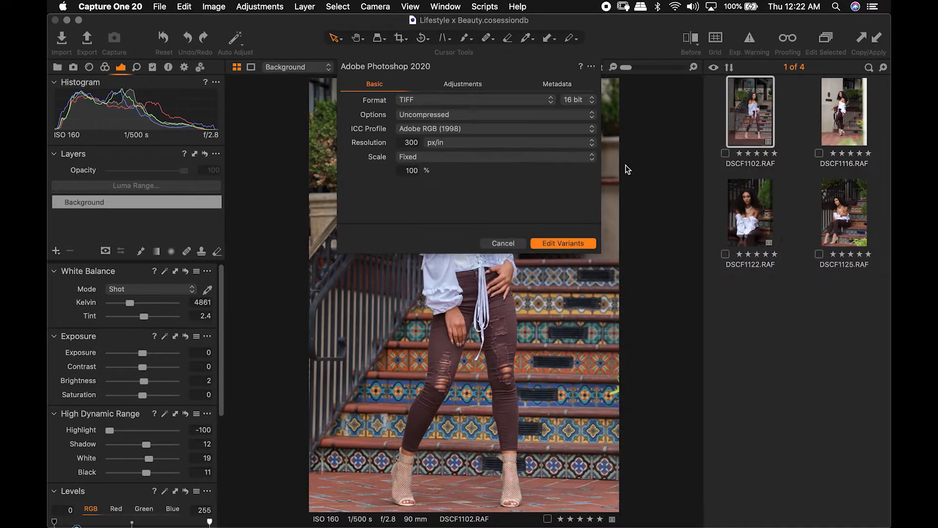
left_click(559, 242)
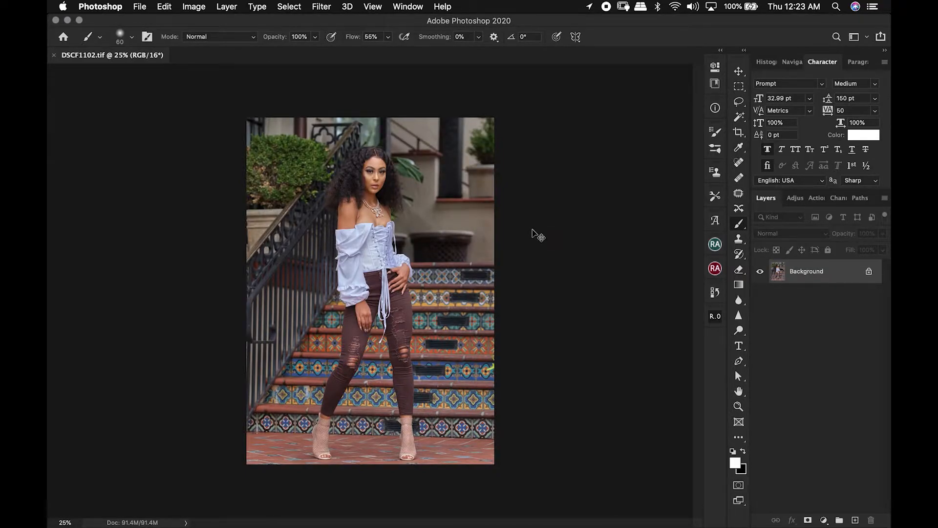
Examine the face, hair, skin, necklace and blouse of the portrait up close, returning to the full photo between views
key("super+0")
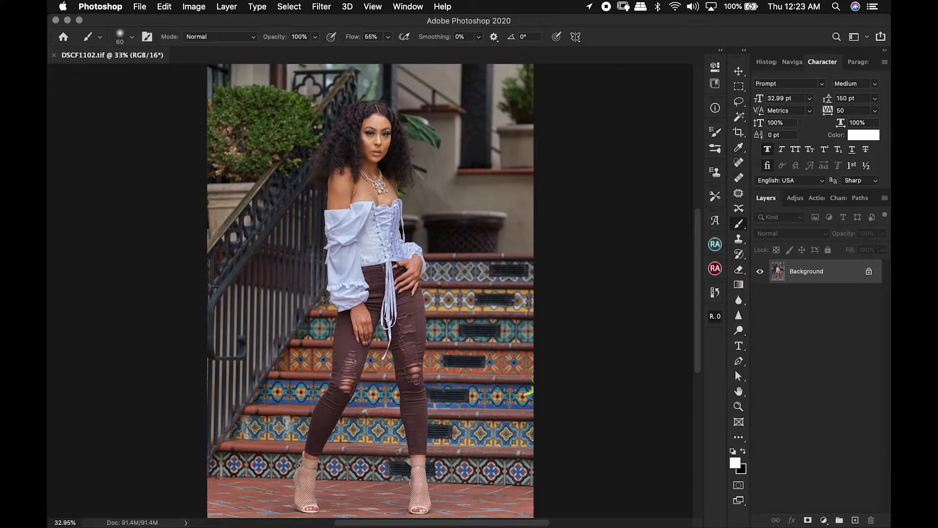
left_click_drag(361, 128, 402, 184)
left_click_drag(334, 197, 361, 183)
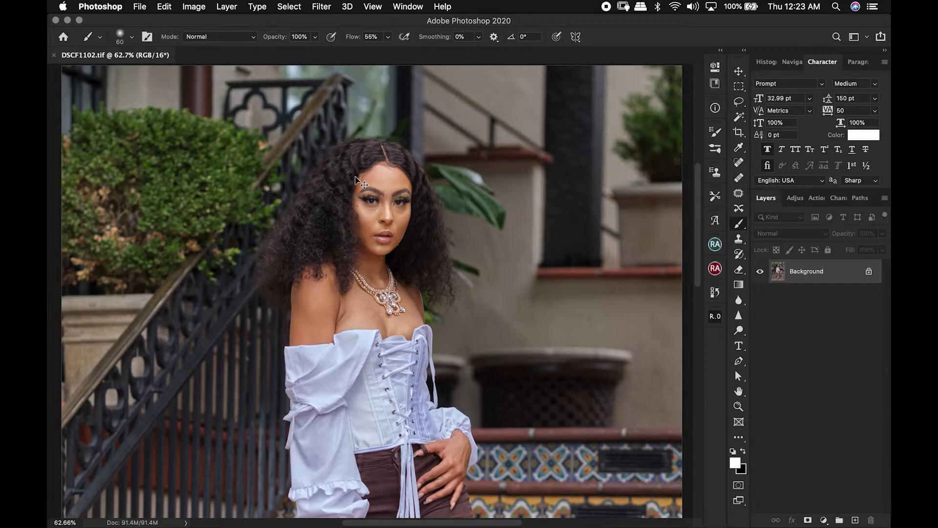
key("super+0")
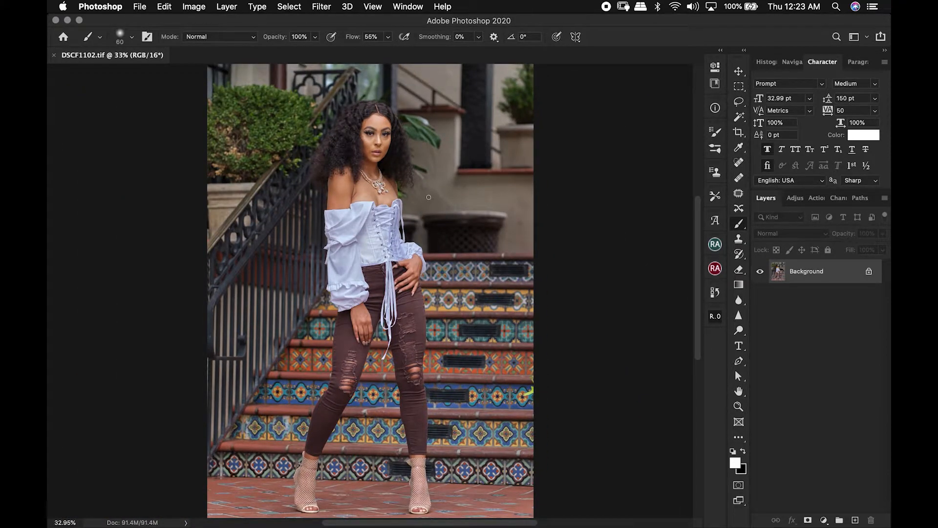
mouse_move(393, 149)
left_mouse_down()
mouse_move(382, 140)
mouse_move(441, 137)
mouse_move(410, 141)
left_mouse_up()
left_click_drag(357, 265, 377, 261)
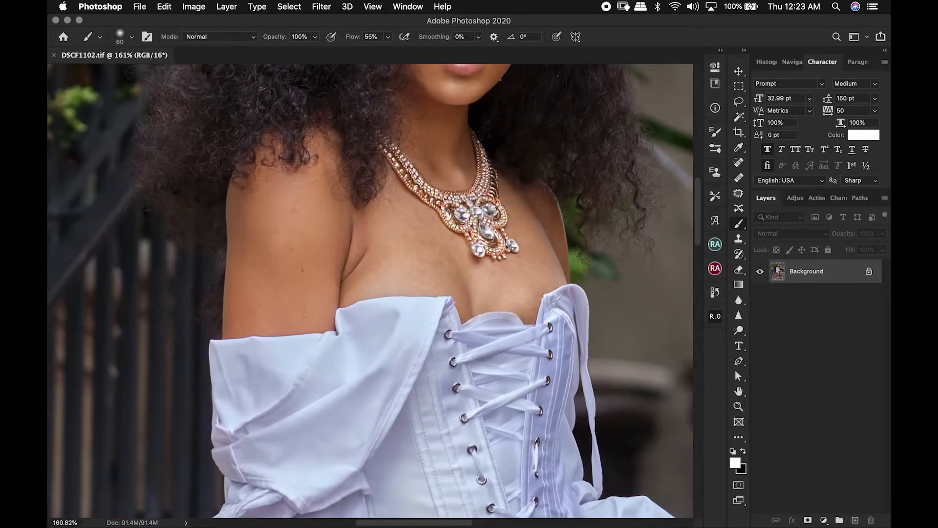
key("super+0")
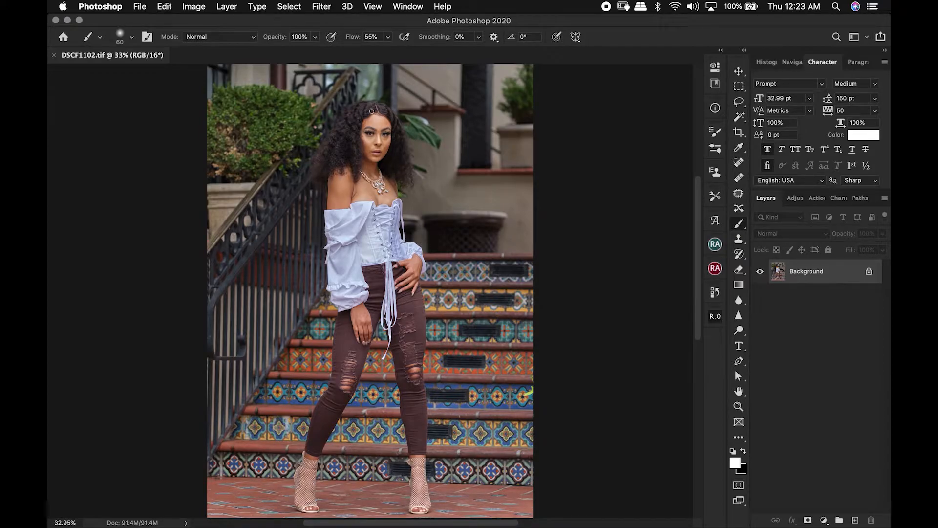
left_click_drag(368, 142, 397, 147)
key("super+0")
Create a new layer named DB in Soft Light mode, filled with the neutral 50% gray
key("super+shift+n")
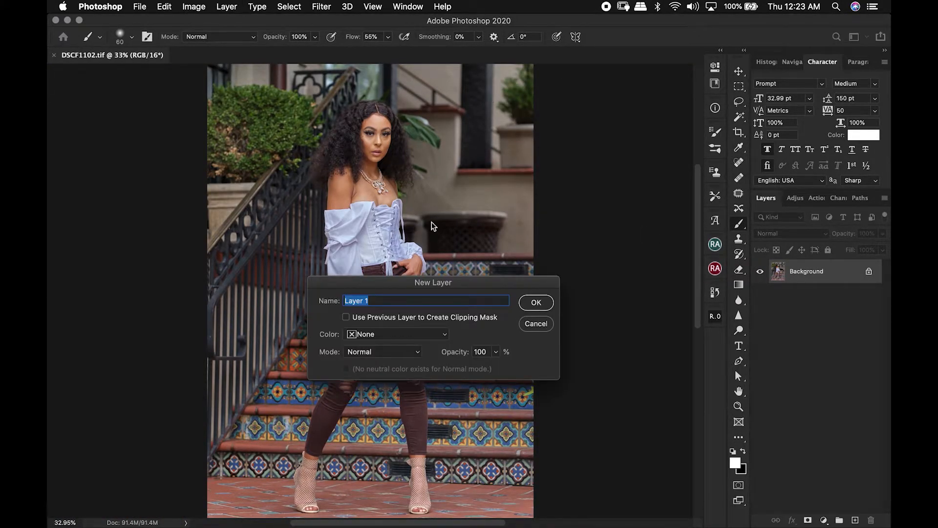
left_click(445, 336)
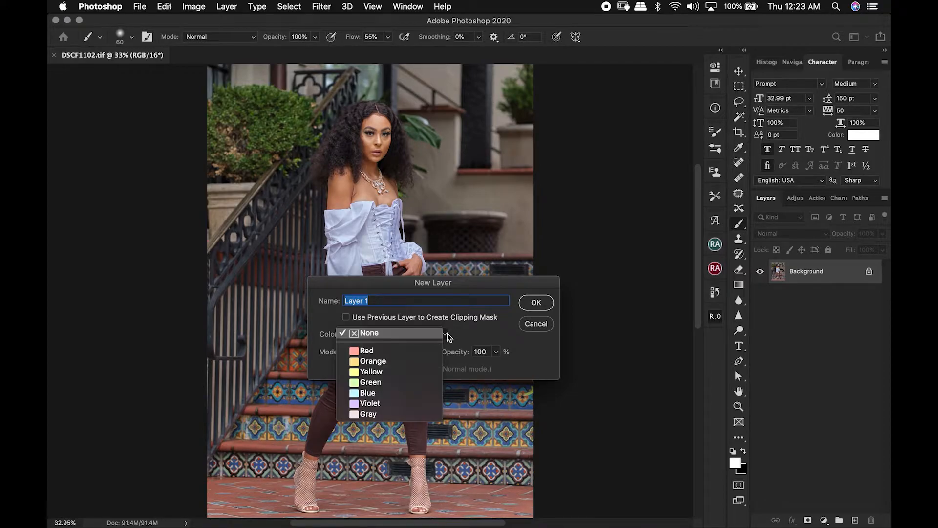
left_click(443, 337)
left_click(417, 355)
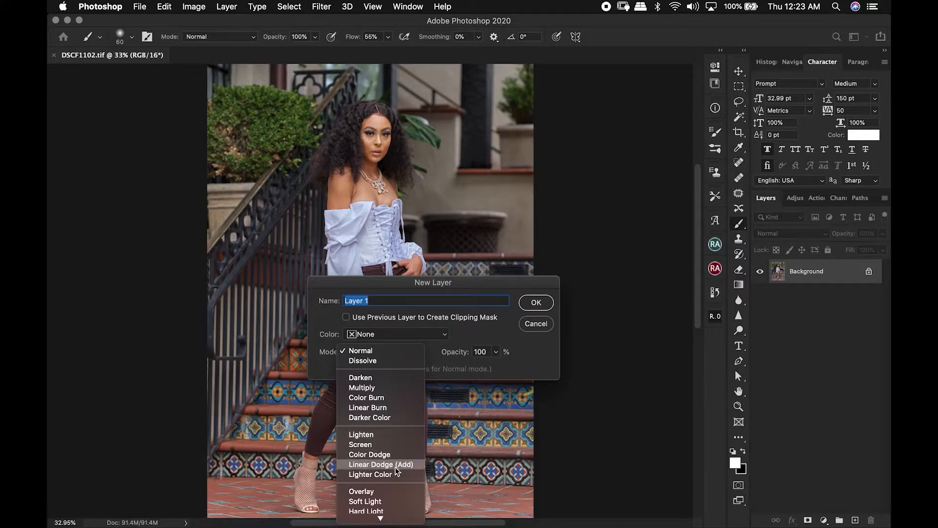
left_click(394, 502)
left_click(391, 372)
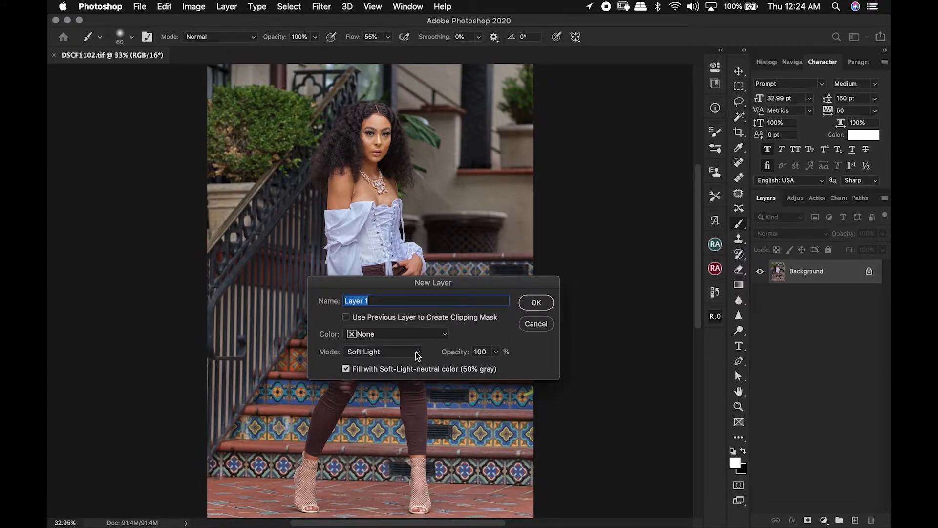
type("D")
left_click(536, 302)
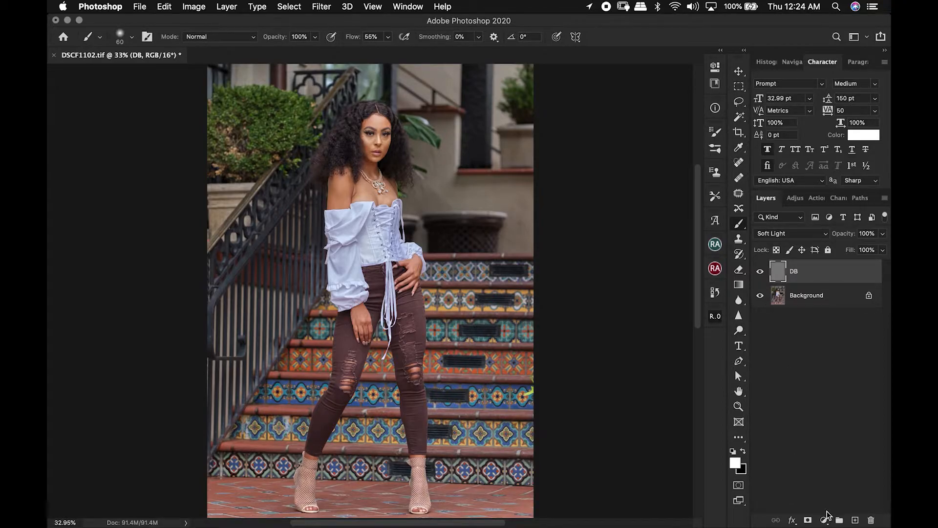
Add a Gradient Map adjustment layer above DB, rename it Help, and reverse its gradient
left_click(825, 520)
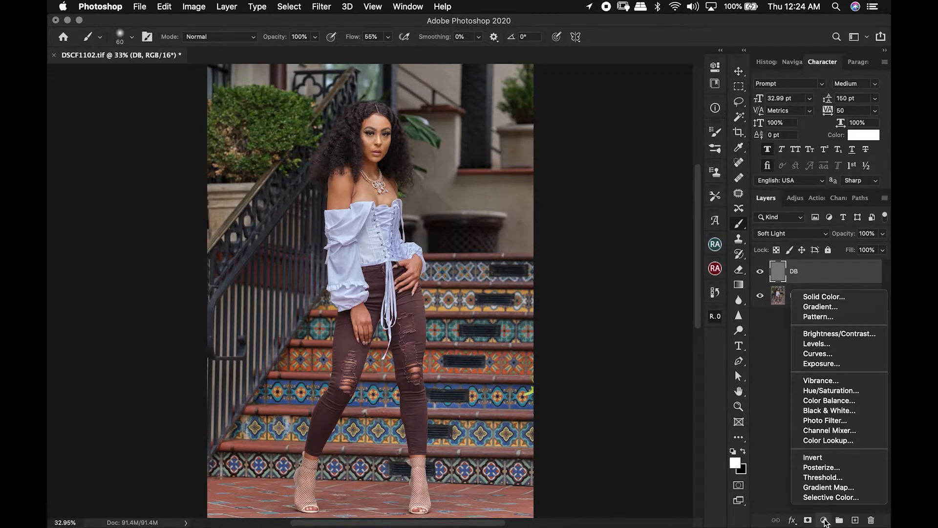
left_click(828, 487)
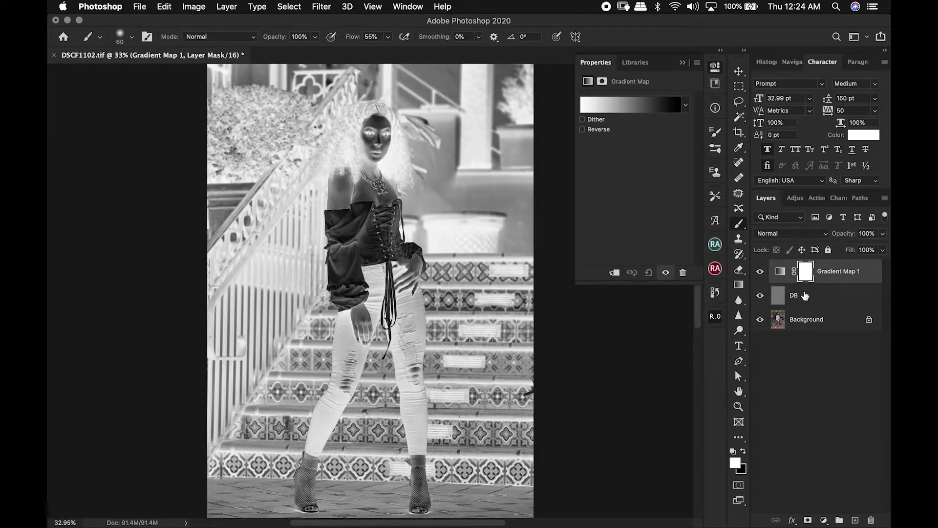
double_click(846, 275)
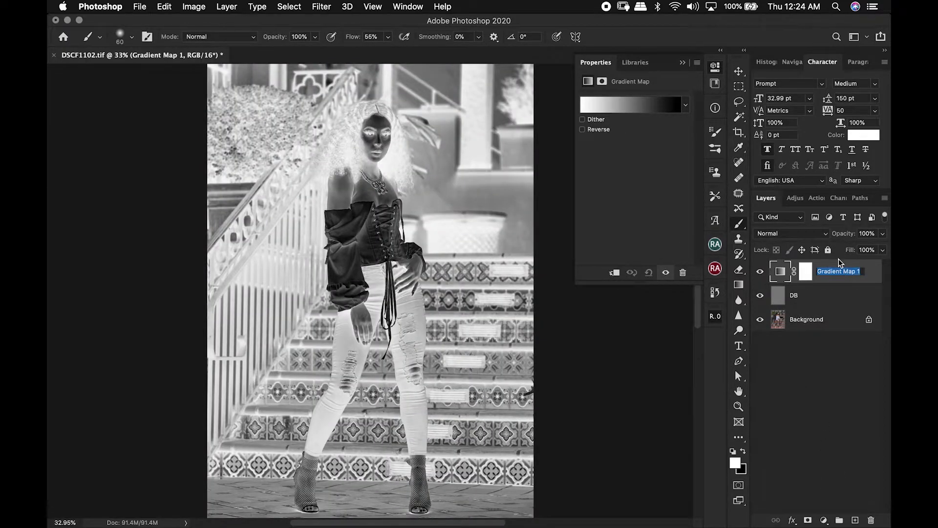
type("Help")
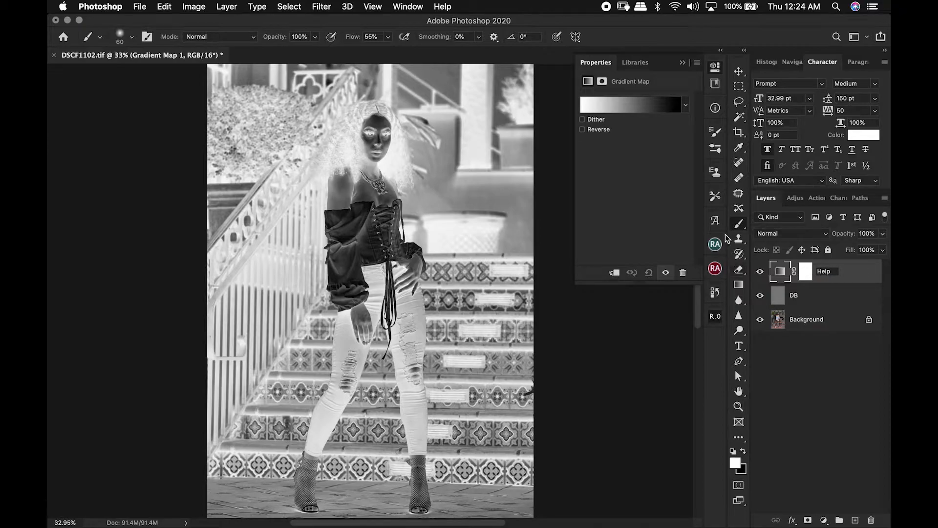
left_click(582, 130)
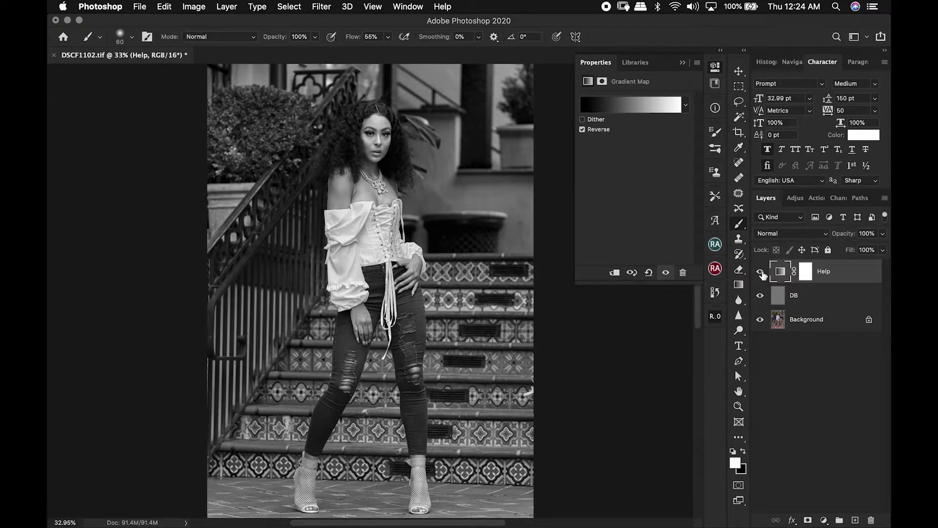
left_click(761, 274)
left_click(761, 271)
left_click(681, 60)
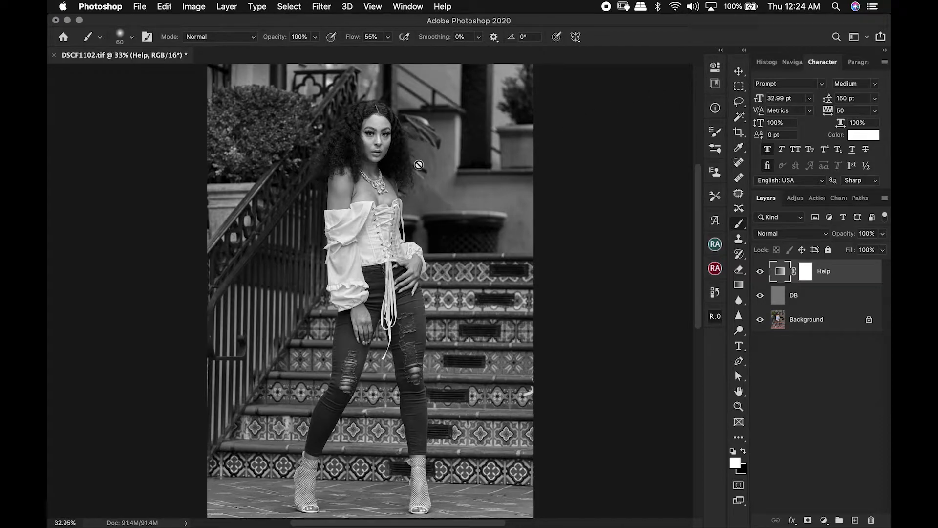
Inspect the face and chest up close with the Help layer hidden and shown
left_click_drag(361, 138, 421, 130)
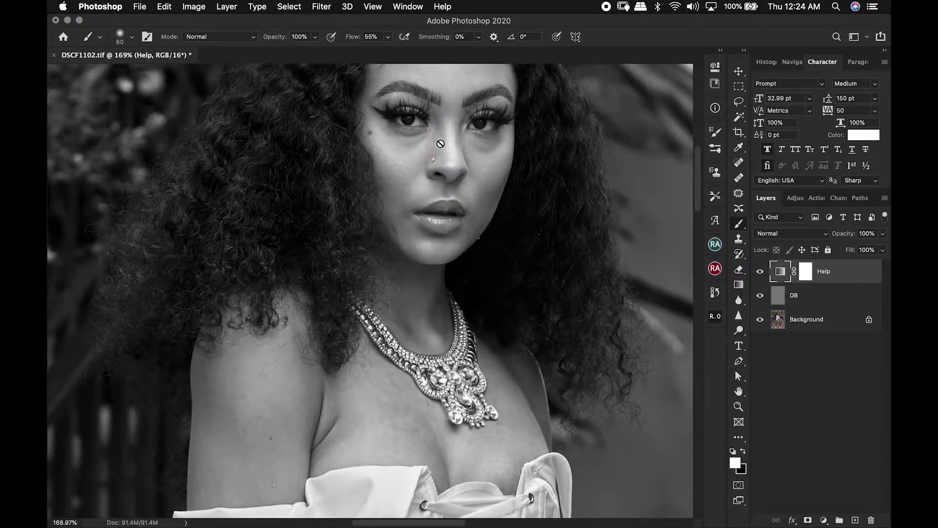
left_click(778, 298)
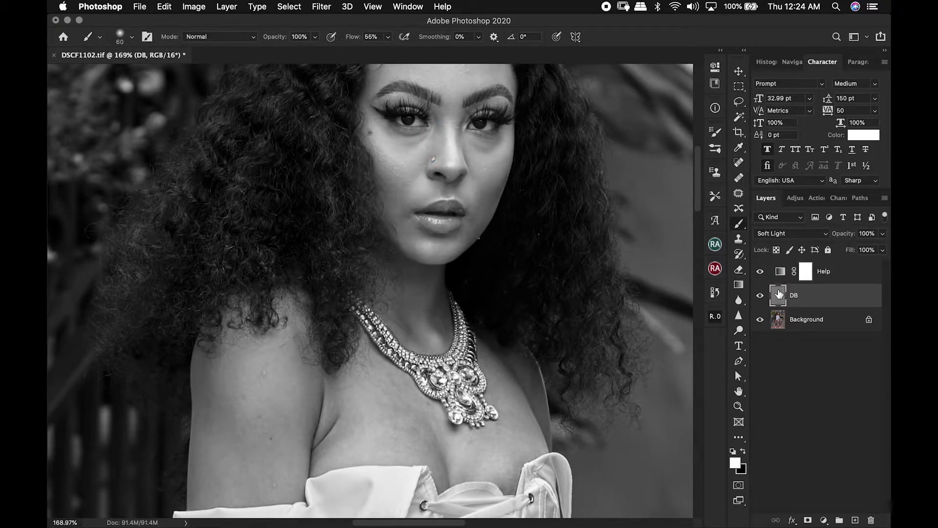
left_click(805, 272)
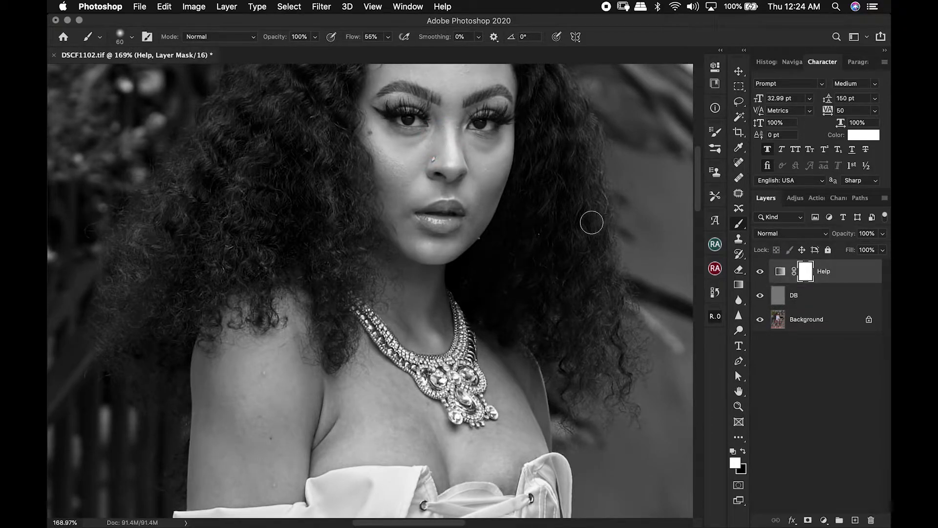
left_click(761, 274)
left_click(761, 275)
Group the Help and DB layers, and check the portrait with the group hidden and shown
key("super+0")
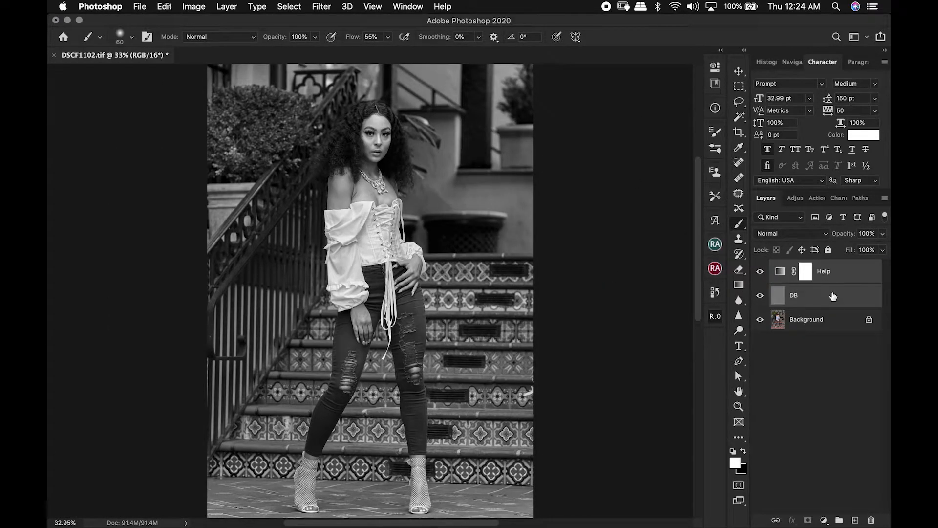
key("super+g")
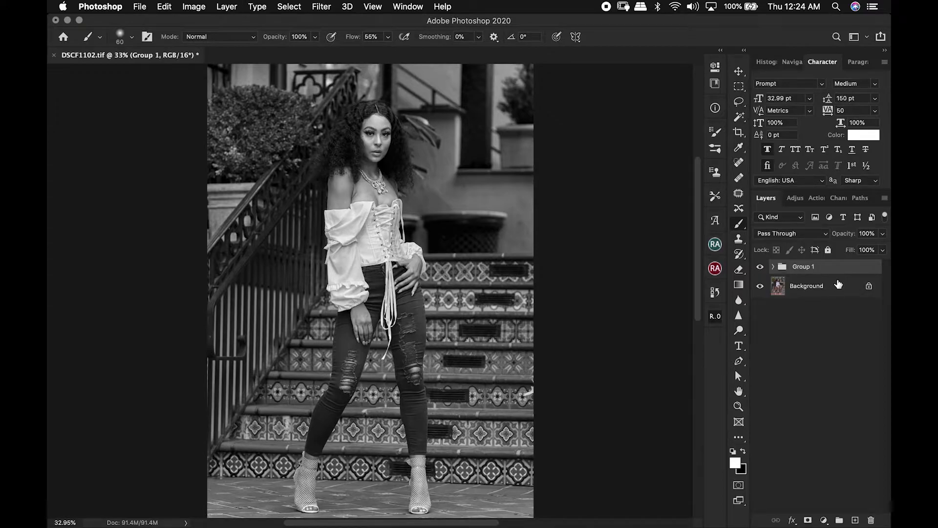
left_click(760, 267)
left_click(760, 267)
left_click_drag(362, 136, 444, 127)
left_click_drag(379, 164, 397, 138)
key("super+0")
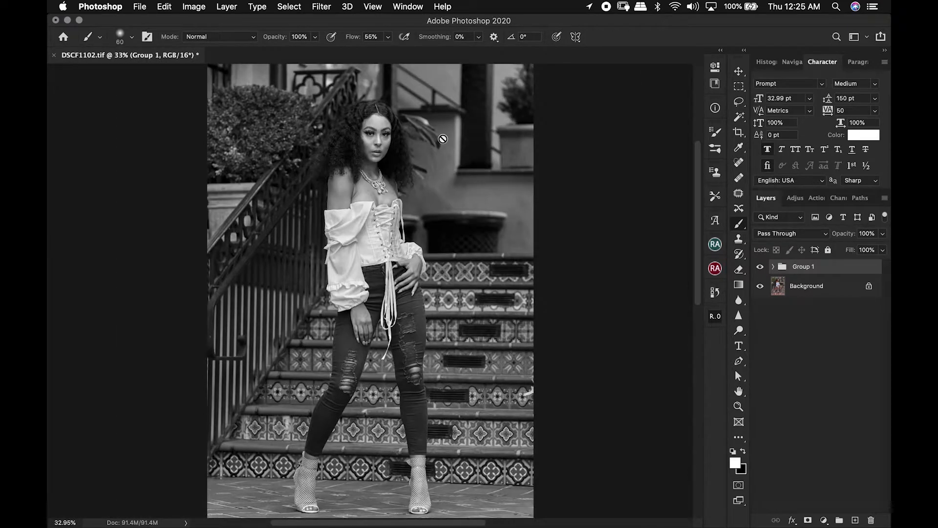
Expand the layer group, select the DB layer, activate the Dodge tool, and collapse the group
left_click(774, 268)
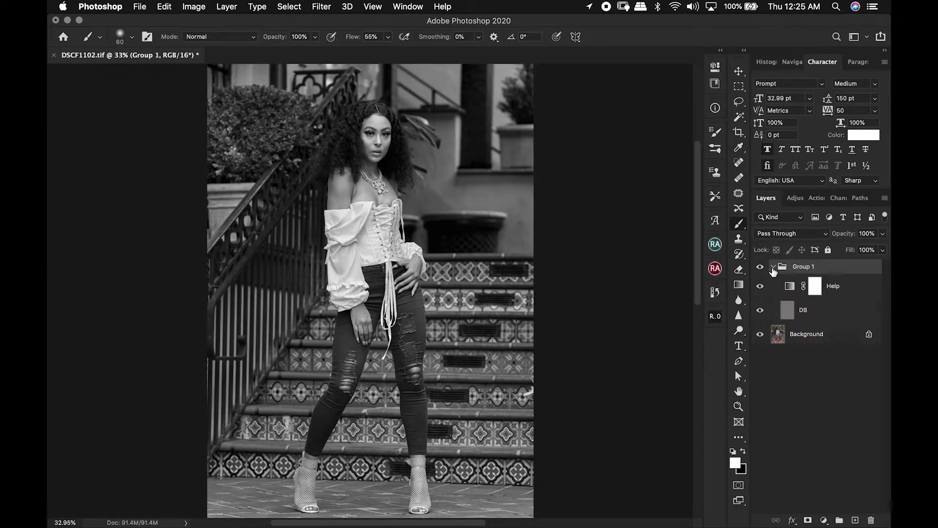
left_click(788, 310)
key("o")
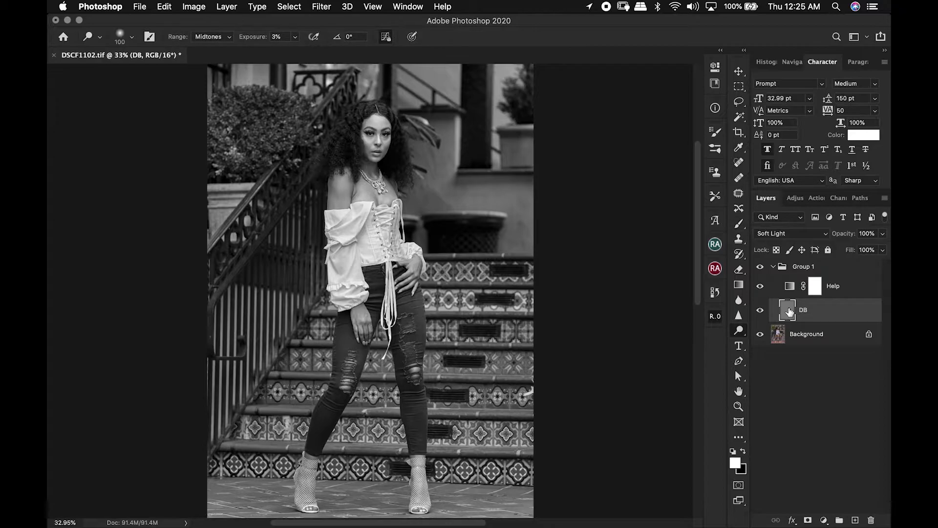
mouse_move(373, 131)
left_mouse_down()
mouse_move(417, 130)
mouse_move(393, 142)
mouse_move(405, 163)
left_mouse_up()
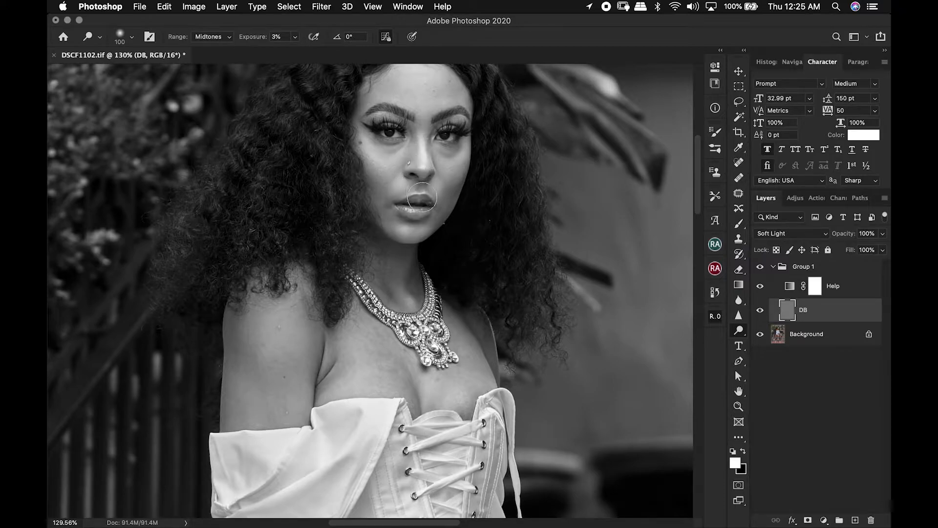
left_click(772, 267)
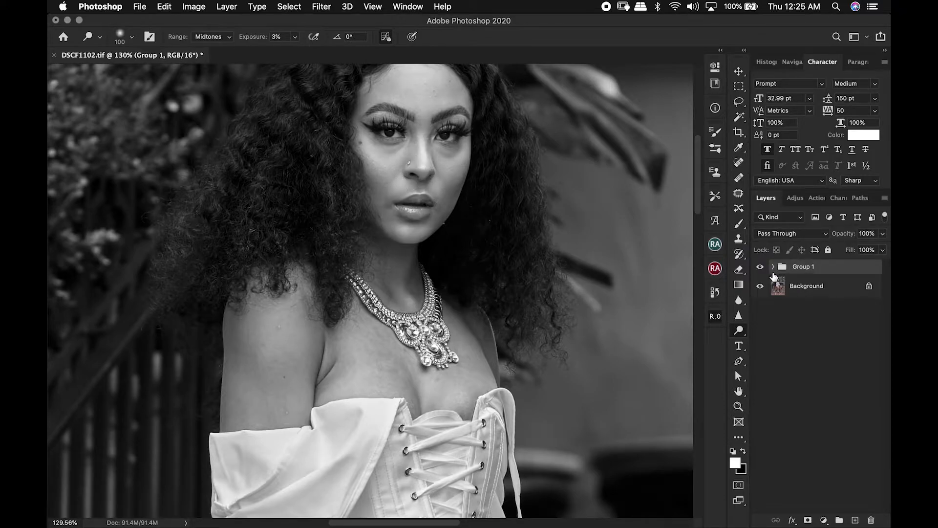
Rename the layer group holding the dodge and burn layers as DB
left_click(806, 272)
double_click(804, 267)
type("DB")
key("Return")
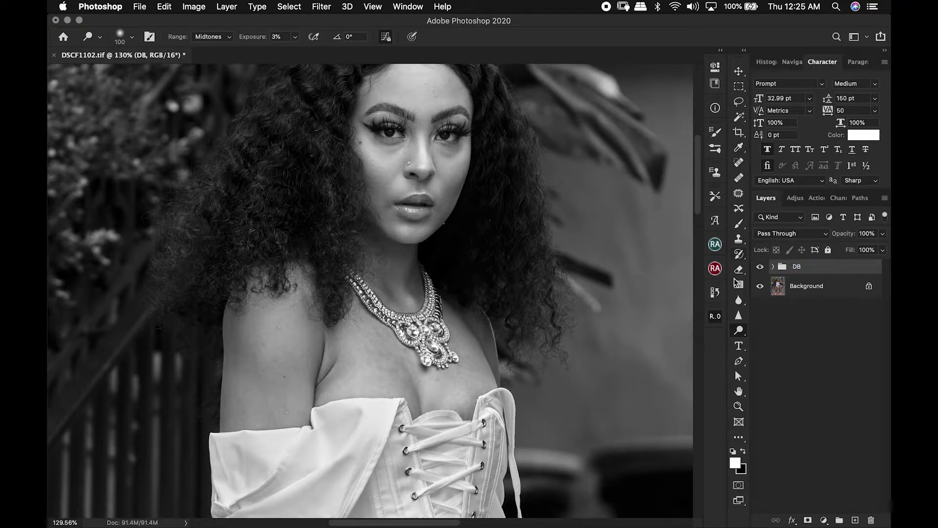
Hide the DB group and add a new layer named Cleanup directly above the Background layer
left_click(760, 266)
left_click(803, 290)
key("super+shift+n")
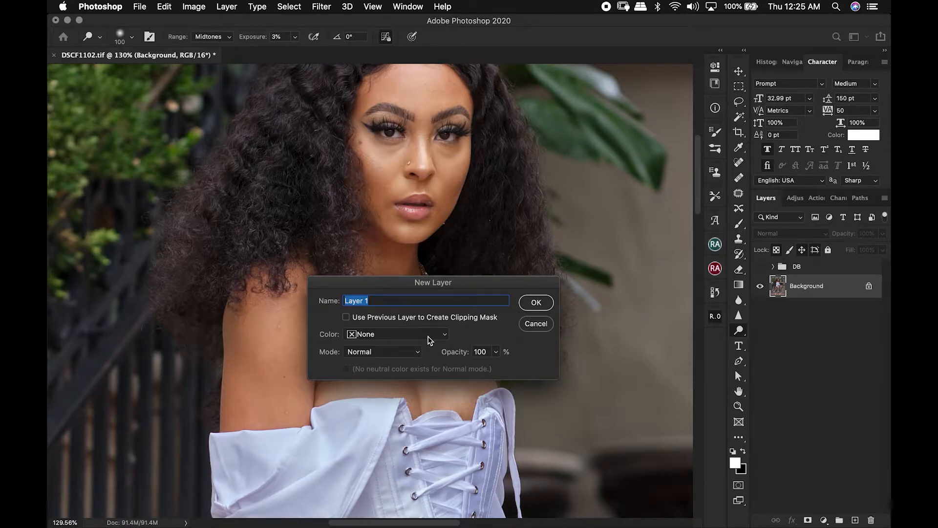
type("Cleanup")
key("Return")
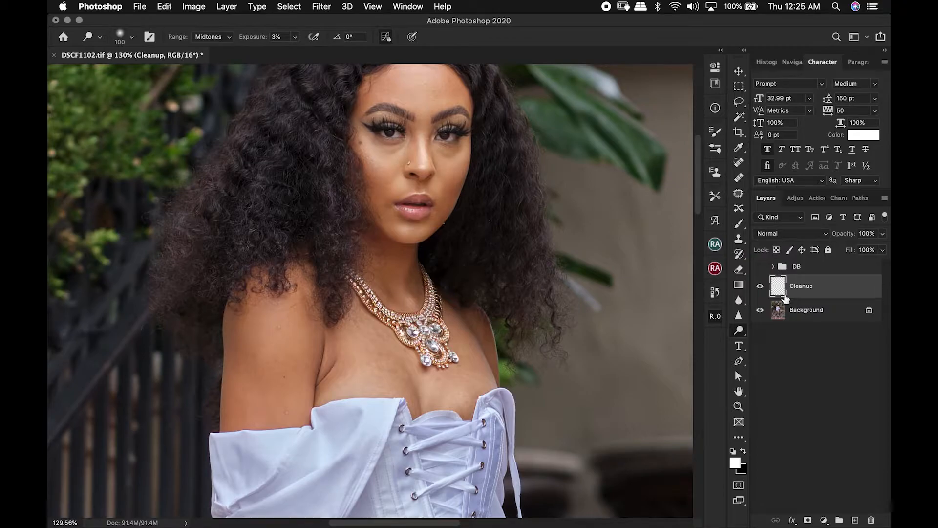
Activate the Healing Brush on the Cleanup layer and keep its sampling set to Current & Below
key("s")
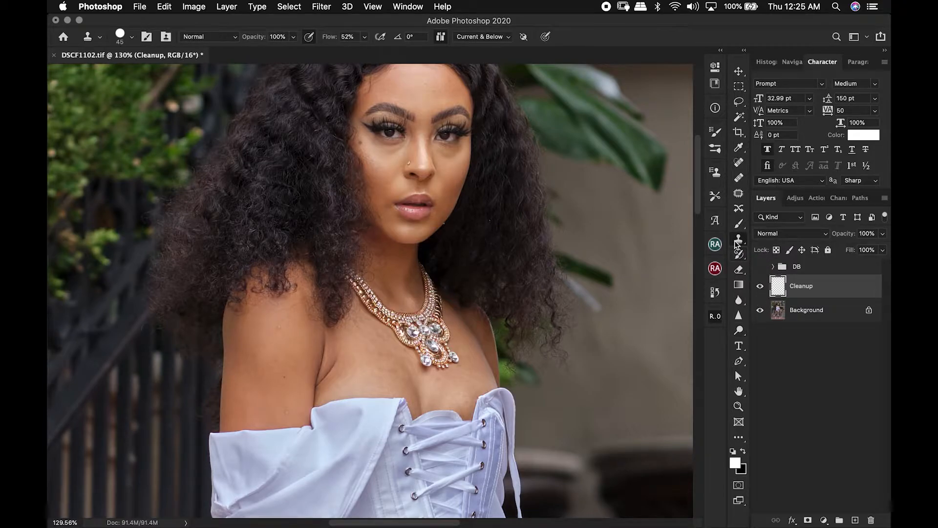
key("j")
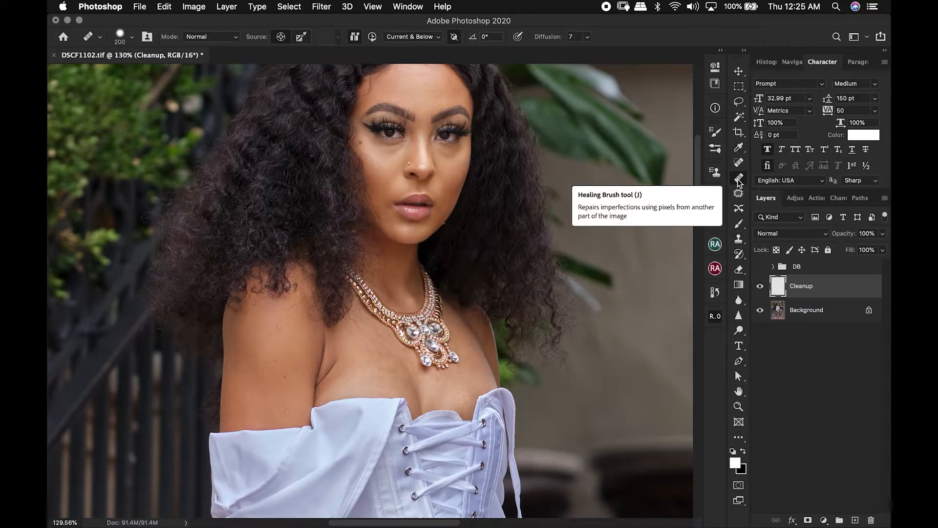
scroll(317, 376, "up", 5)
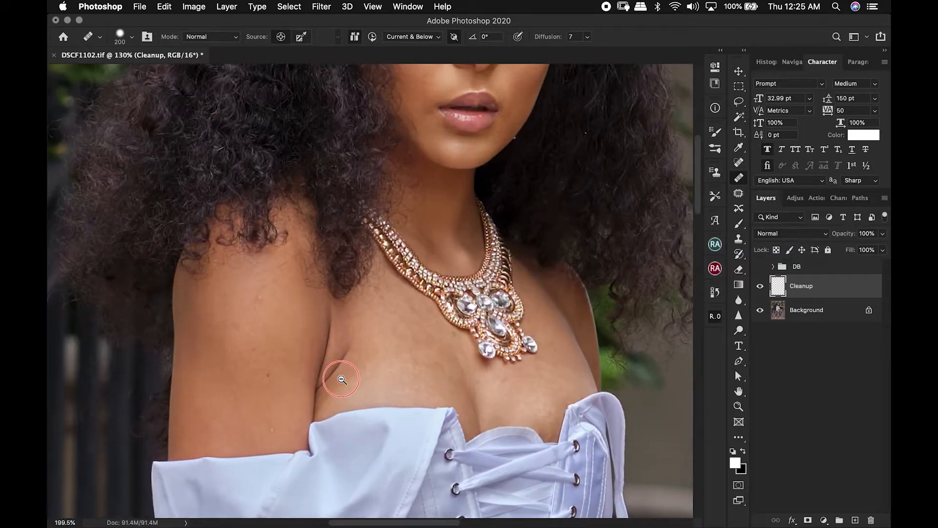
scroll(342, 379, "up", 1)
left_click(434, 37)
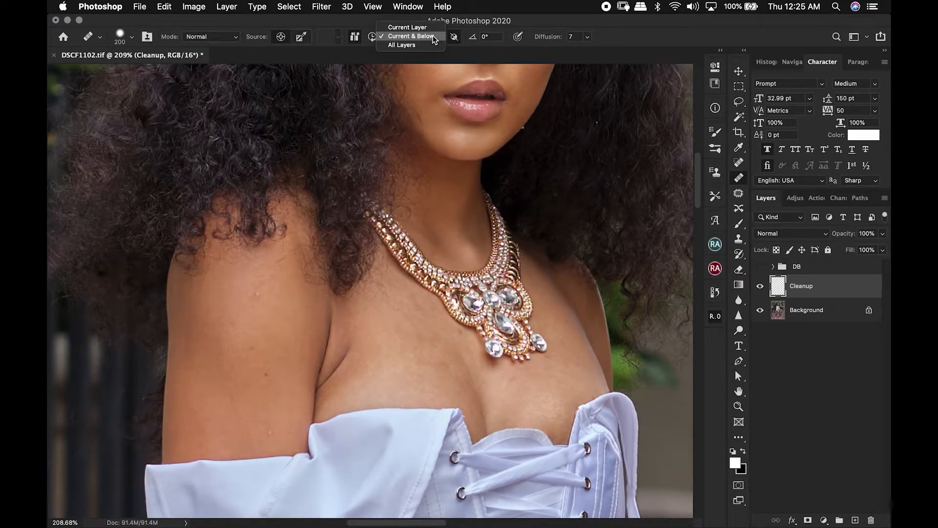
left_click(434, 37)
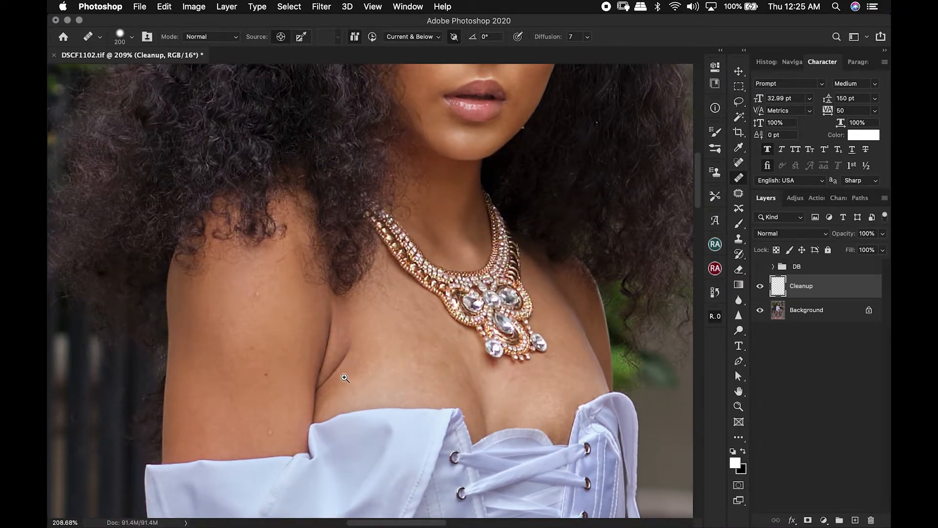
Heal the skin crease between the arm and chest with a small brush of 6 to 9 px, sampling nearby clean skin
scroll(345, 379, "up", 10)
scroll(372, 315, "down", 10)
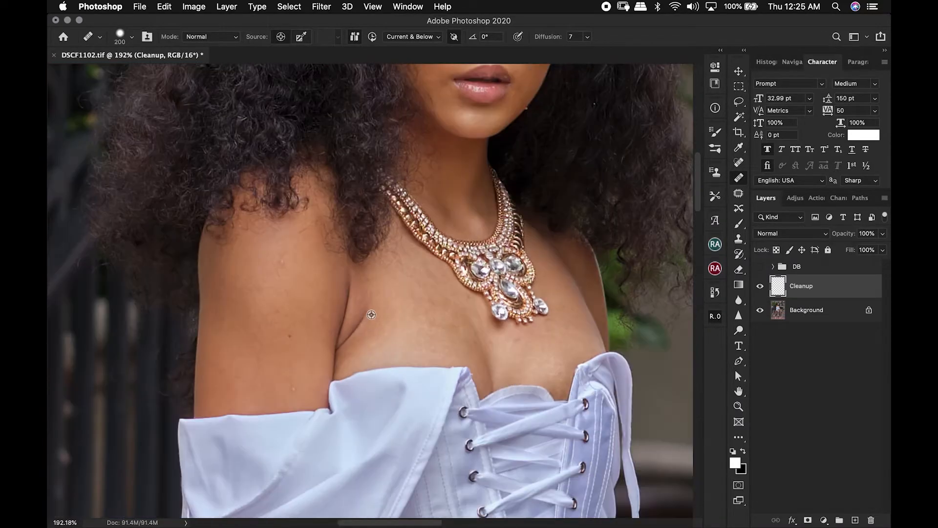
scroll(371, 315, "up", 5)
scroll(372, 315, "down", 10)
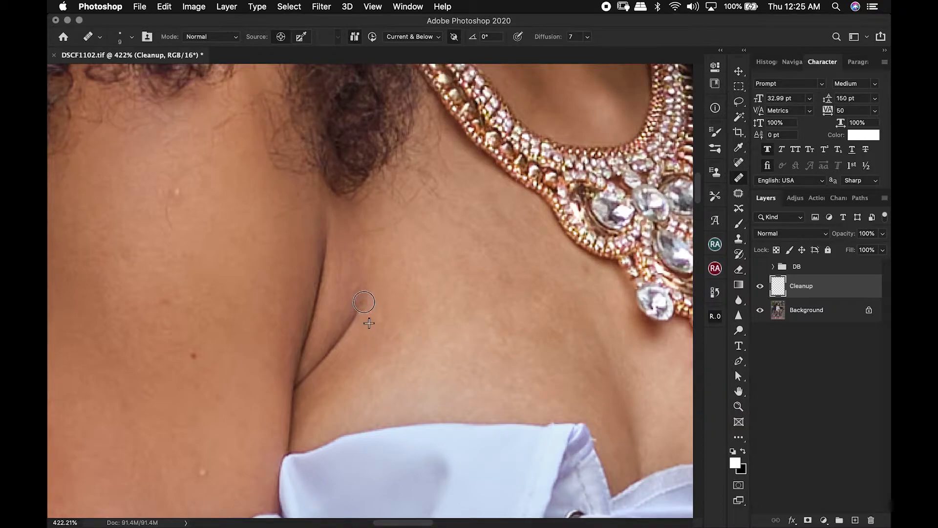
mouse_move(362, 339)
left_mouse_down()
mouse_move(350, 318)
mouse_move(347, 342)
left_mouse_up()
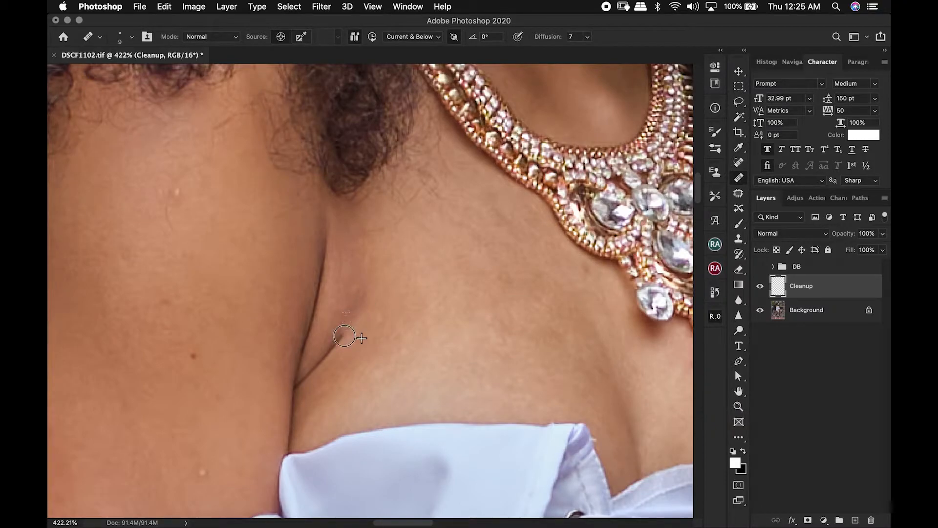
left_click(308, 378, "alt")
left_click_drag(301, 380, 312, 374)
left_click(320, 375, "alt")
mouse_move(309, 373)
left_mouse_down()
mouse_move(333, 343)
mouse_move(303, 376)
left_mouse_up()
left_click(342, 355, "alt")
left_click(320, 382, "alt")
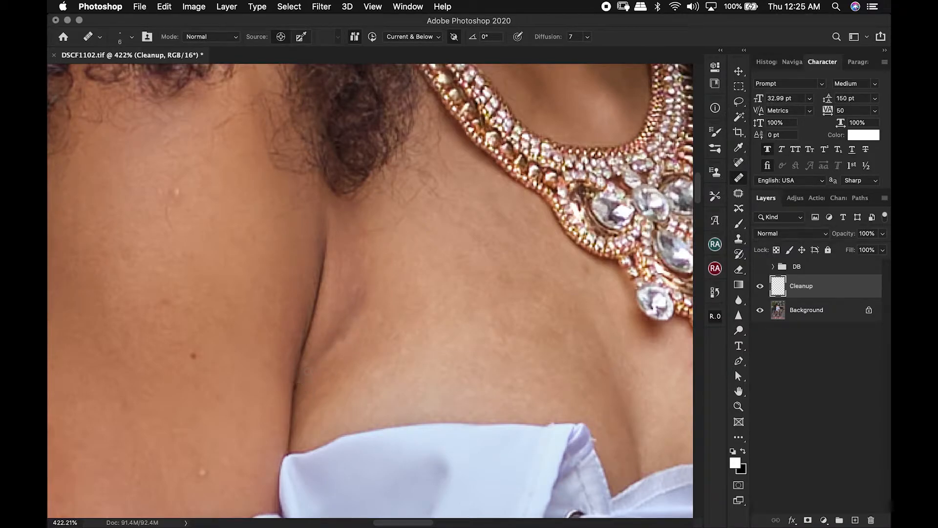
left_click(373, 298, "alt")
mouse_move(366, 295)
left_mouse_down()
mouse_move(351, 333)
mouse_move(343, 319)
mouse_move(313, 383)
left_mouse_up()
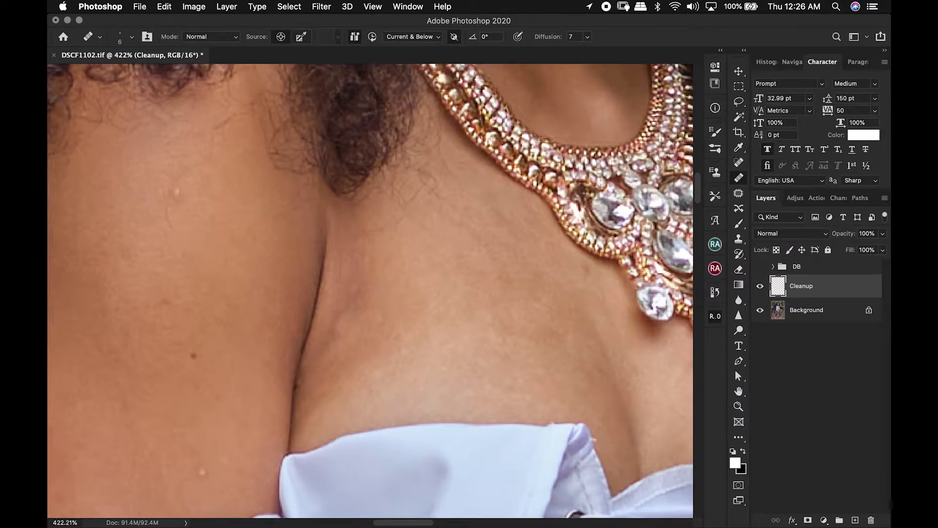
Heal the light blemishes on the upper arm using skin sampled right beside them
left_click(183, 231, "alt")
mouse_move(173, 228)
left_mouse_down()
mouse_move(167, 216)
mouse_move(180, 188)
mouse_move(195, 188)
mouse_move(179, 211)
left_mouse_up()
left_click(187, 216, "alt")
Check the healing on the portrait with the Cleanup layer hidden and shown
key("super+0")
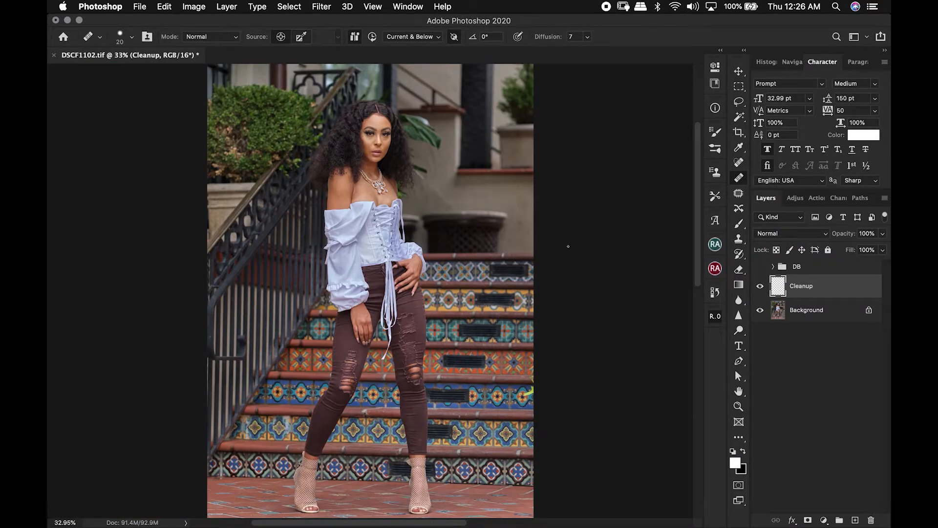
left_click(761, 289)
left_click(760, 289)
left_click(761, 289)
left_click(761, 290)
mouse_move(388, 210)
left_mouse_down()
mouse_move(440, 191)
mouse_move(388, 204)
left_mouse_up()
key("super+0")
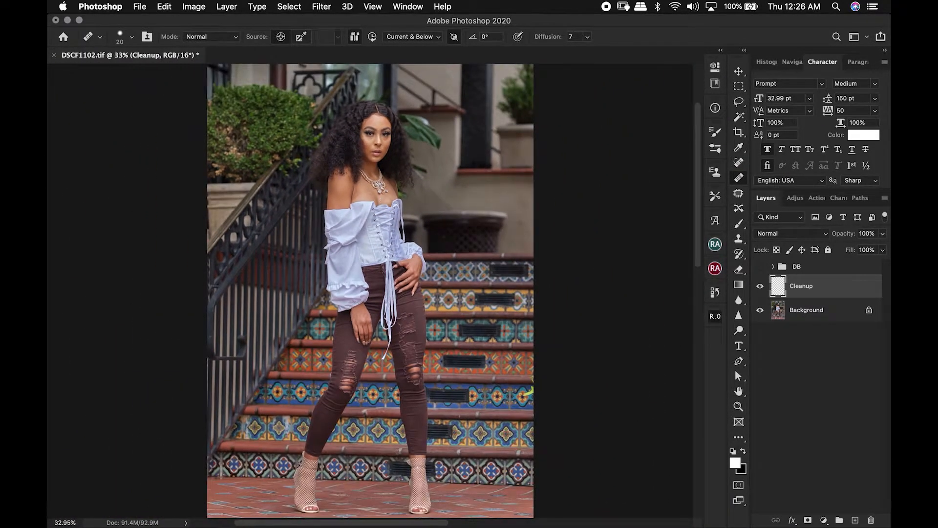
Show and expand the DB group, select its DB layer, and ready the Dodge tool with a 20 px brush over the upper body
left_click(761, 266)
left_click(772, 266)
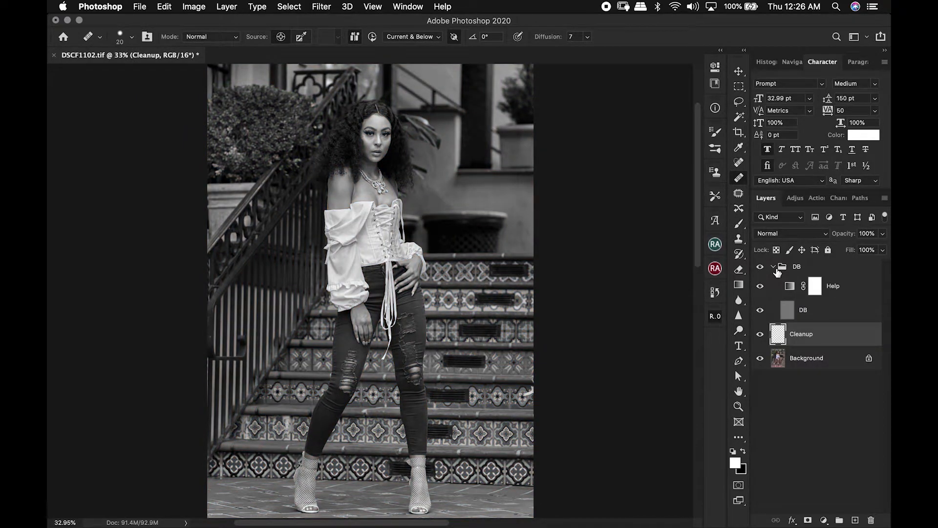
left_click(795, 313)
key("o")
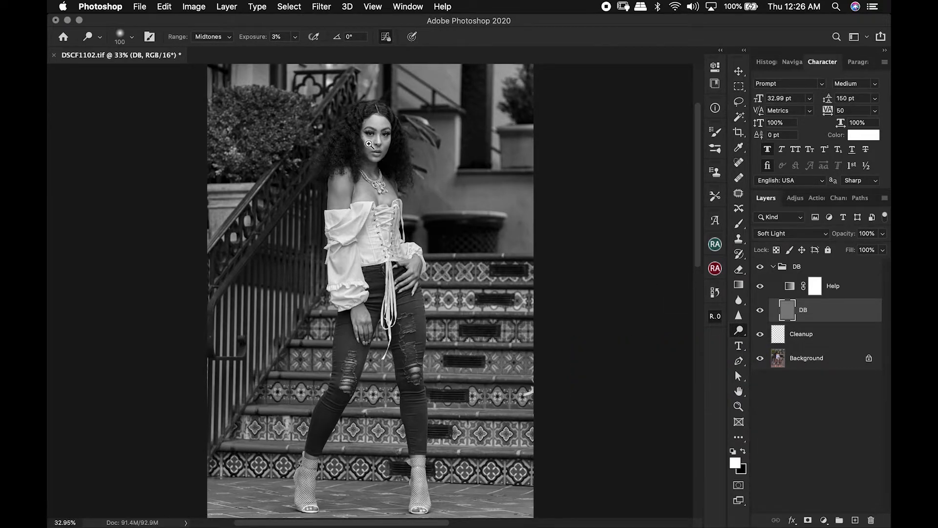
scroll(369, 134, "up", 5)
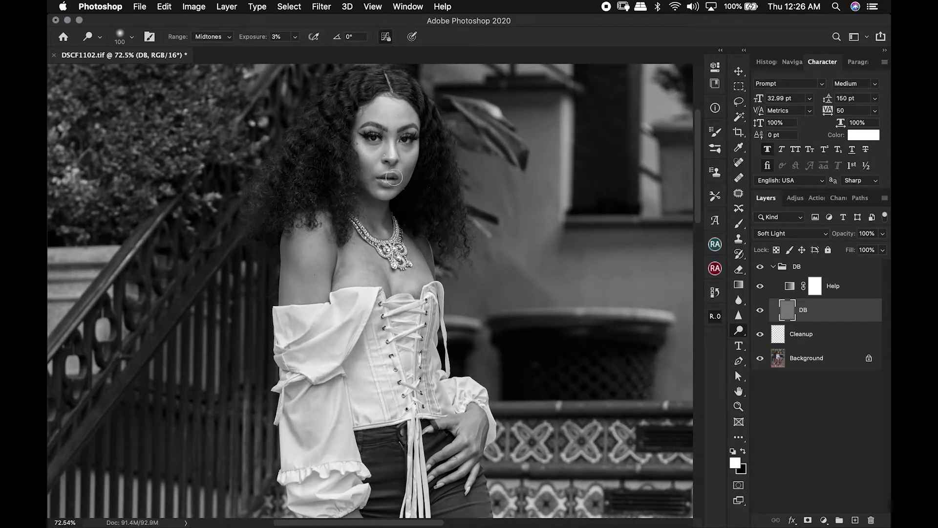
key("alt")
key("bracketleft")
left_click_drag(376, 145, 416, 152)
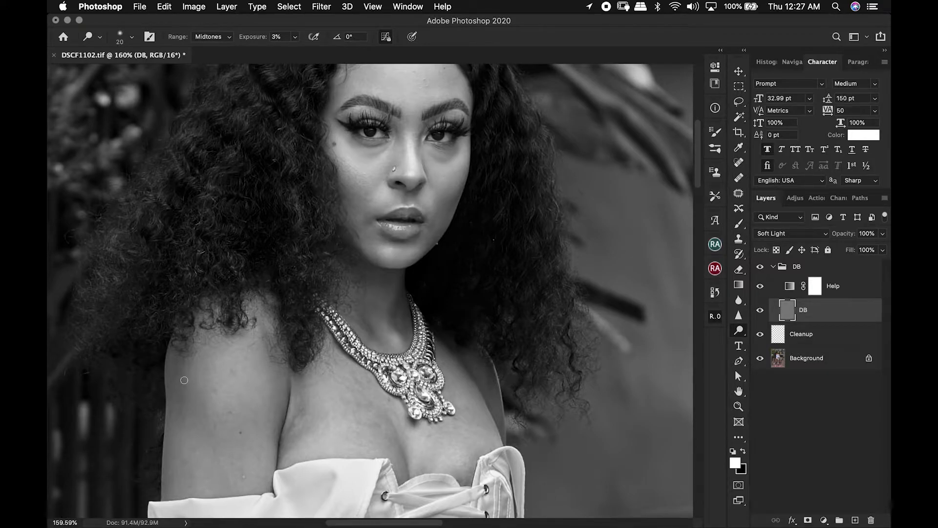
Even out the tones on the shoulder and upper arm with soft Dodge strokes at 3% exposure, using a 15 px brush
left_click_drag(177, 365, 183, 379)
left_click_drag(251, 398, 254, 325)
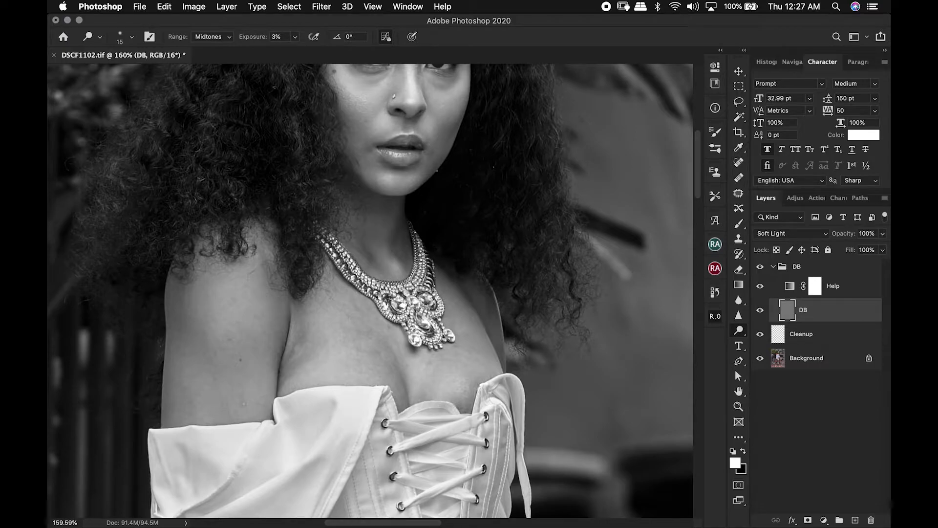
left_click_drag(258, 341, 262, 238)
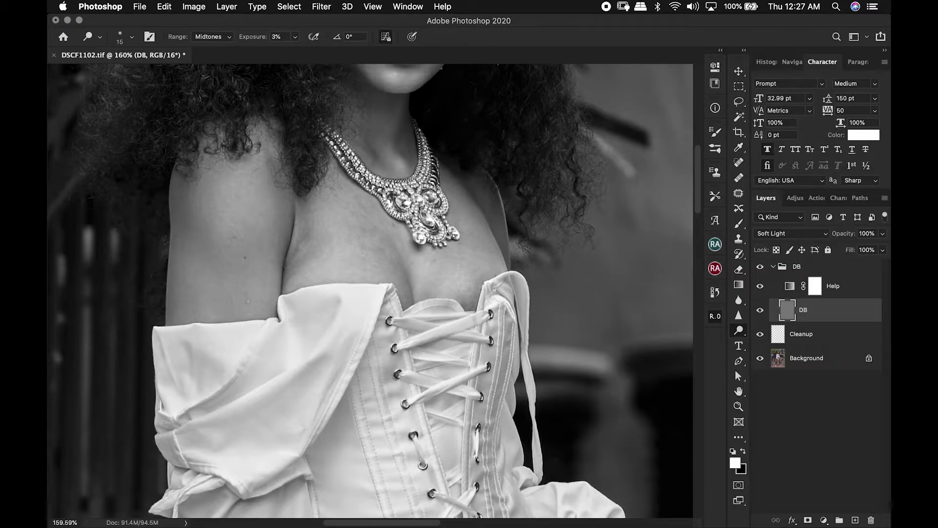
left_click_drag(383, 241, 375, 290)
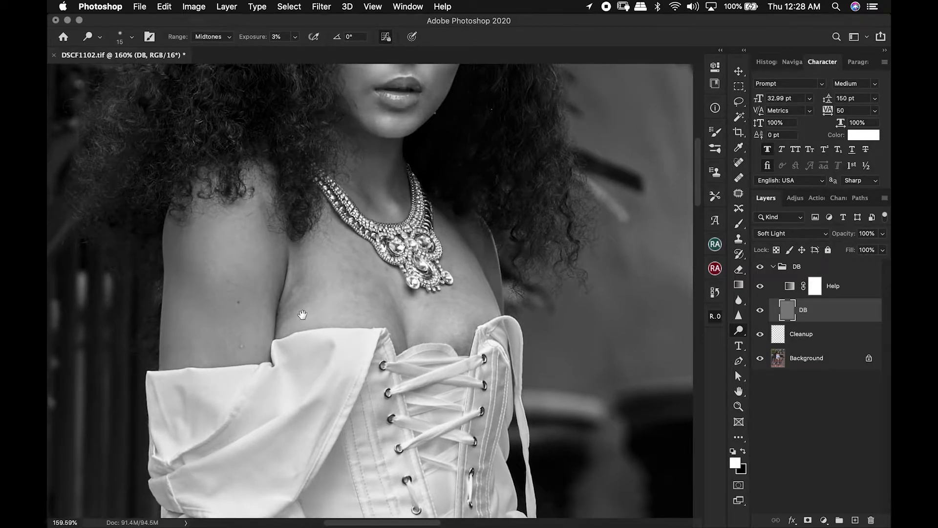
left_click_drag(302, 314, 314, 299)
Dodge and burn the patchy skin across the chest, varying the small brush size from about 9 px to suit each patch
key("bracketleft")
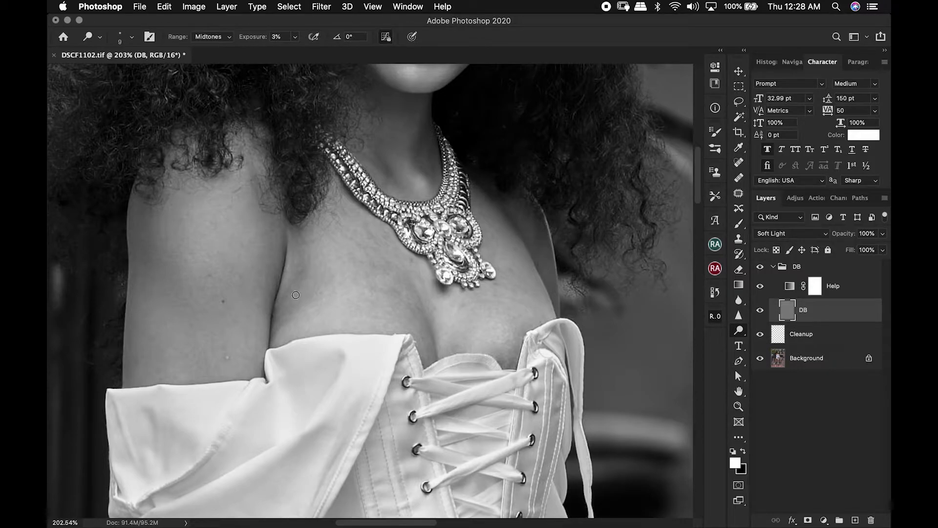
left_click_drag(294, 268, 284, 279)
key("bracketright")
key("bracketright")
key("bracketleft")
key("bracketleft")
key("bracketleft")
key("bracketright")
key("bracketleft")
key("bracketleft")
key("bracketright")
key("bracketright")
key("bracketright")
mouse_move(504, 348)
left_mouse_down()
mouse_move(488, 327)
mouse_move(468, 342)
left_mouse_up()
key("bracketright")
key("bracketright")
key("bracketright")
key("bracketright")
key("bracketright")
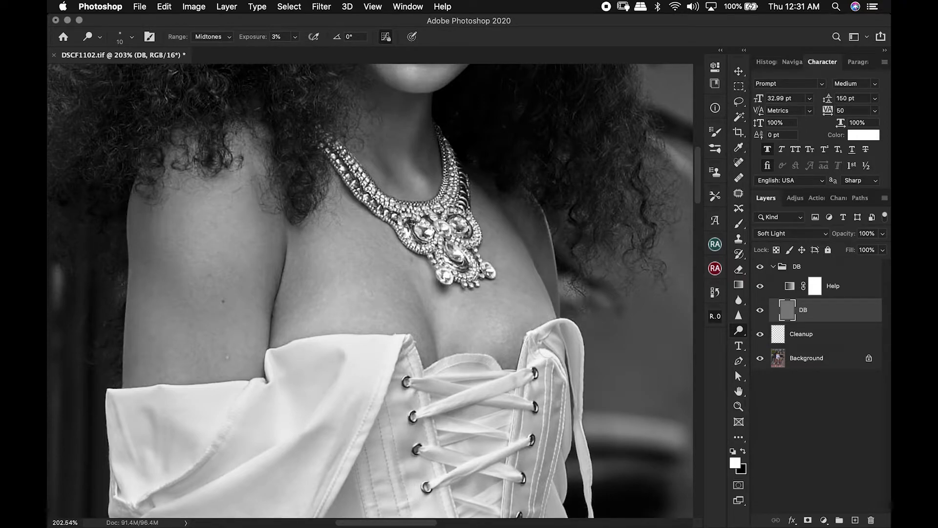
Move on to the face and dodge the shadow beneath the eye with a 15 px brush
left_click_drag(328, 174, 373, 321)
scroll(396, 178, "up", 2)
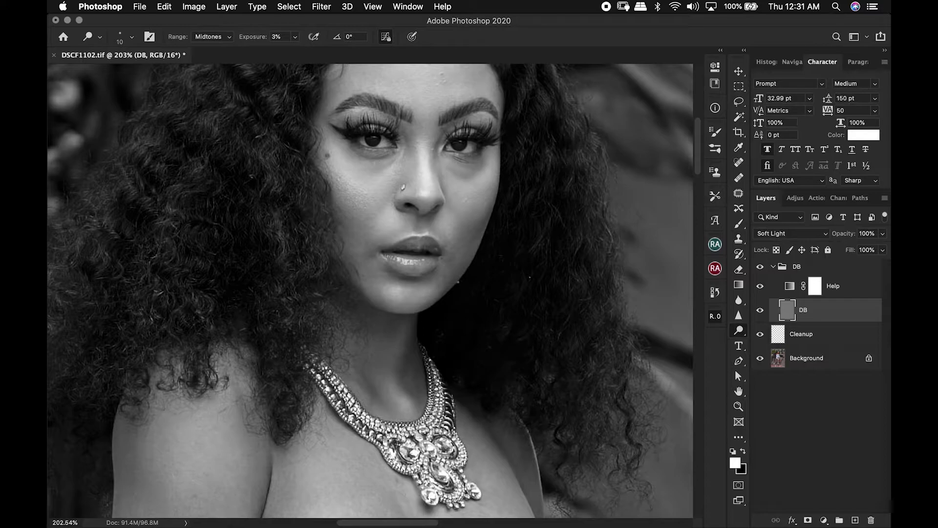
key("bracketleft")
key("bracketleft")
scroll(458, 282, "down", 5)
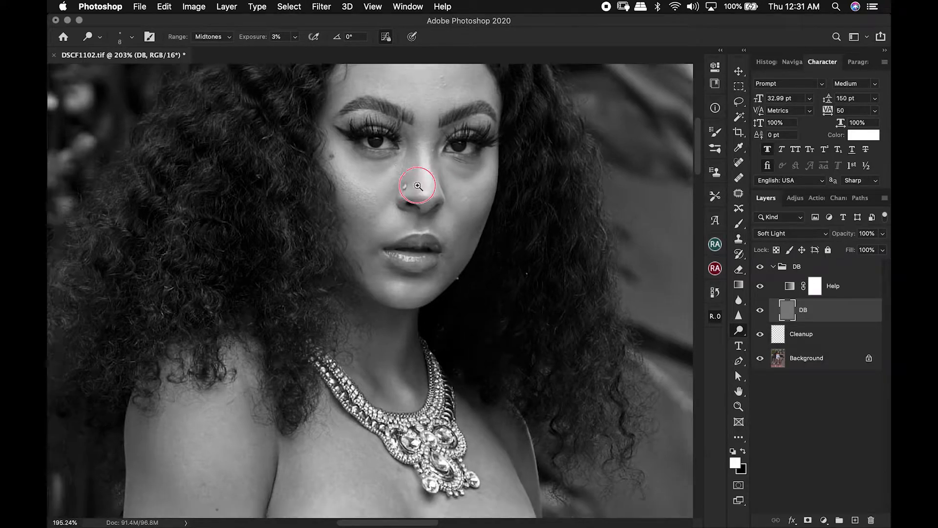
key("bracketleft")
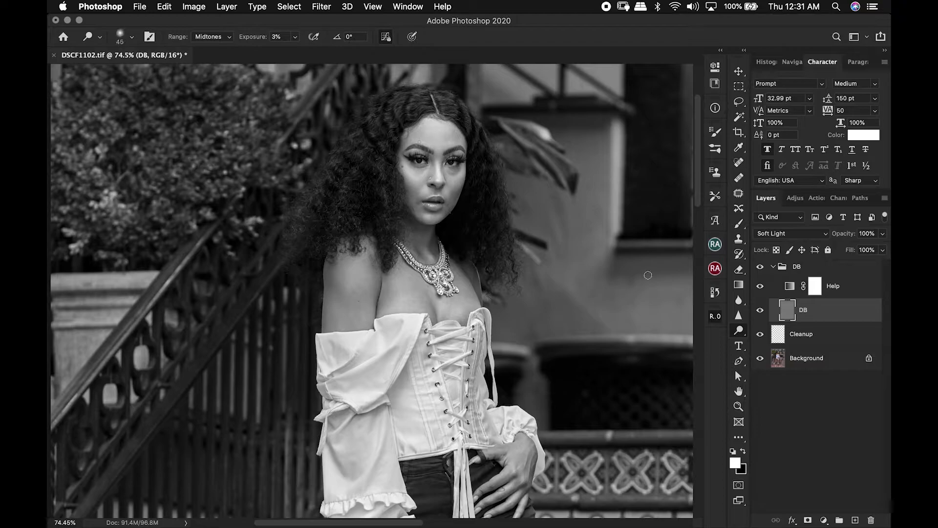
left_click(451, 172)
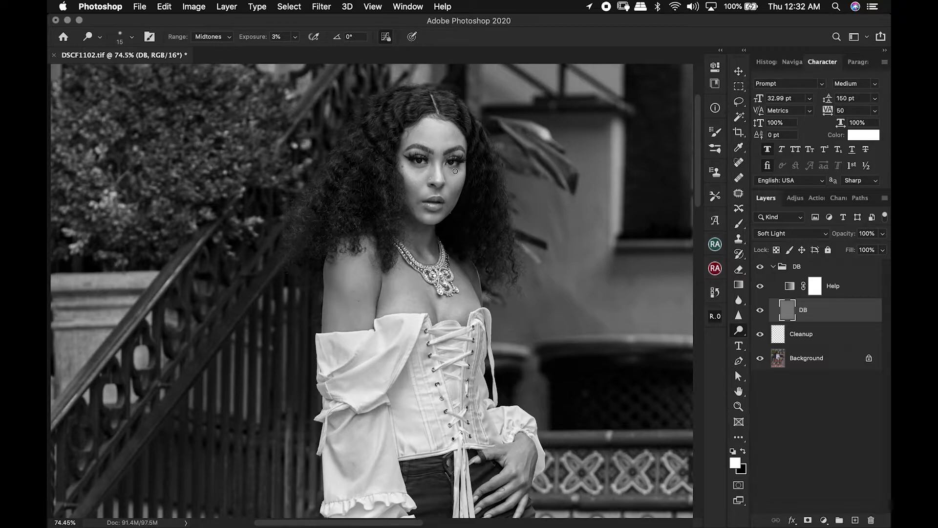
key("bracketright")
Smooth the tones of the cheeks and the skin around the nose and mouth by dodging and burning with brushes from 25 to 9 px
scroll(450, 164, "up", 5)
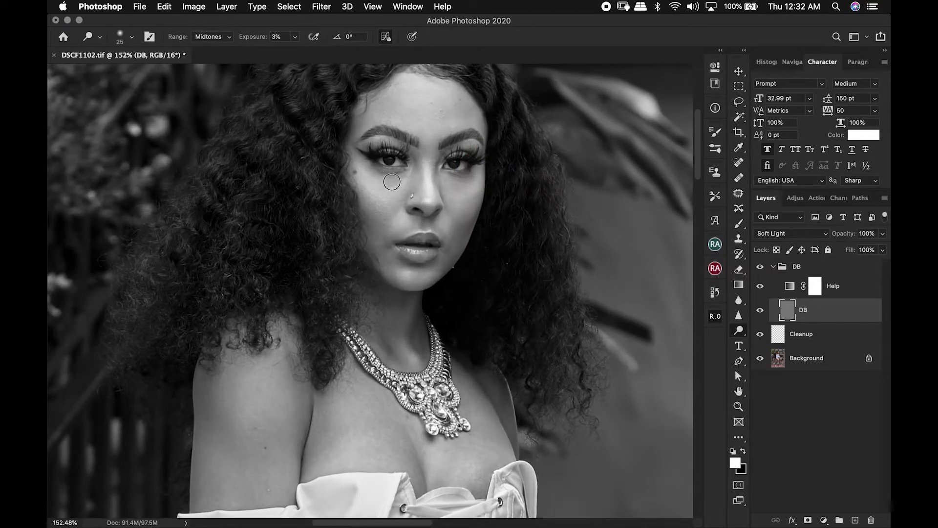
key("bracketleft")
key("bracketleft")
key("bracketleft")
key("bracketleft")
key("alt")
key("bracketleft")
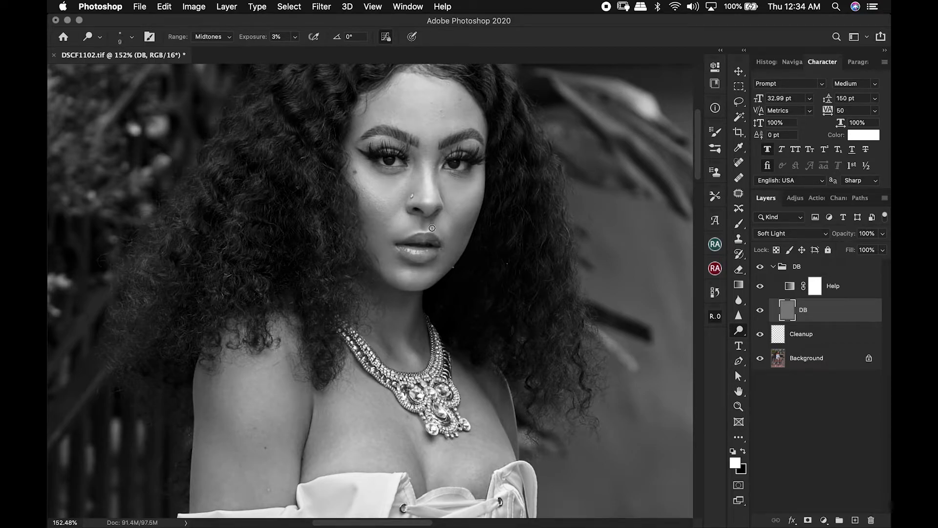
key("bracketleft")
key("bracketright")
key("bracketright")
key("bracketright")
key("bracketright")
key("bracketleft")
key("bracketleft")
key("bracketleft")
key("bracketleft")
Compare the portrait's upper body with the whole DB group hidden and shown
key("super+0")
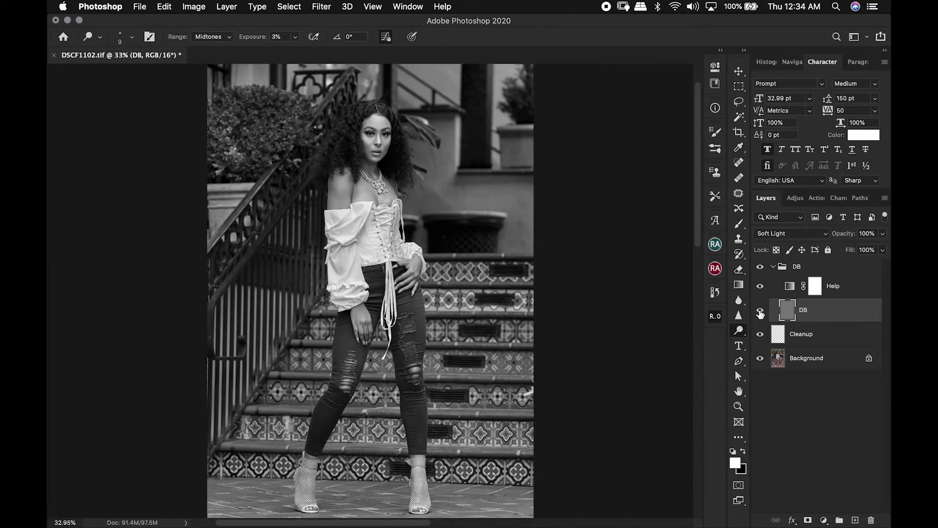
left_click_drag(395, 138, 462, 131)
left_click_drag(466, 142, 484, 201)
left_click(772, 266)
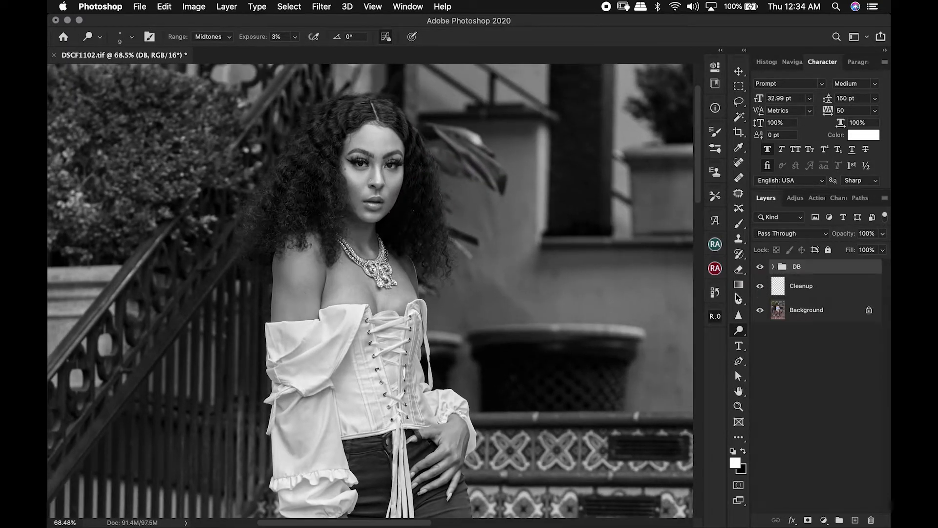
left_click(760, 266)
left_click(760, 266)
Expand the DB group and compare the skin up close with only the DB layer hidden and shown
left_click(773, 267)
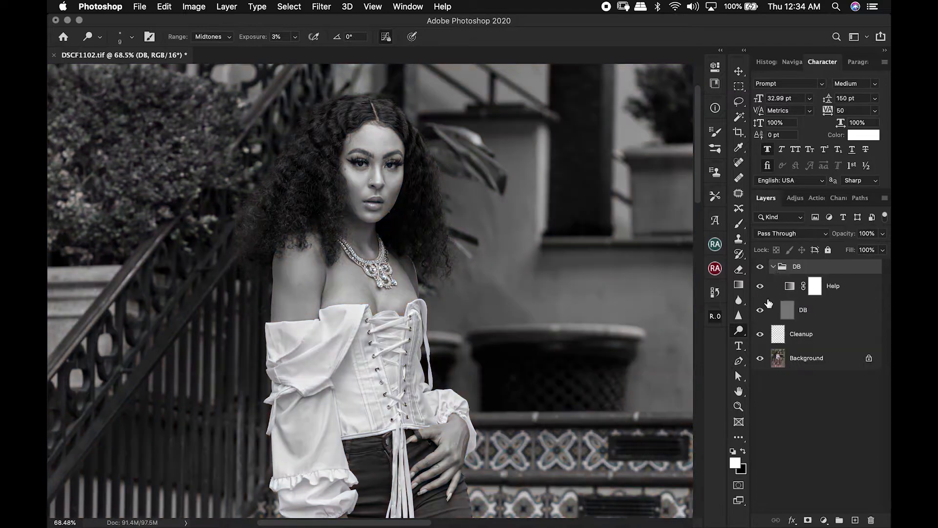
left_click(760, 310)
left_click(764, 316)
left_click_drag(426, 221, 449, 218)
left_click_drag(448, 218, 468, 238)
left_click(763, 314)
left_click(763, 314)
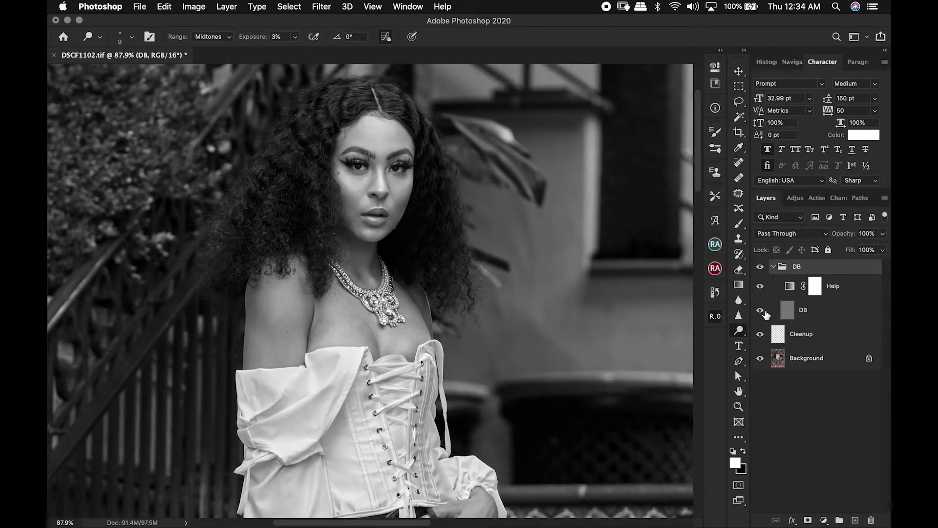
Even out the tones of the shoulder and upper chest on the DB layer with a 70 px dodge and burn brush
left_click(786, 317)
key("bracketright")
key("bracketright")
key("bracketright")
key("bracketright")
key("bracketright")
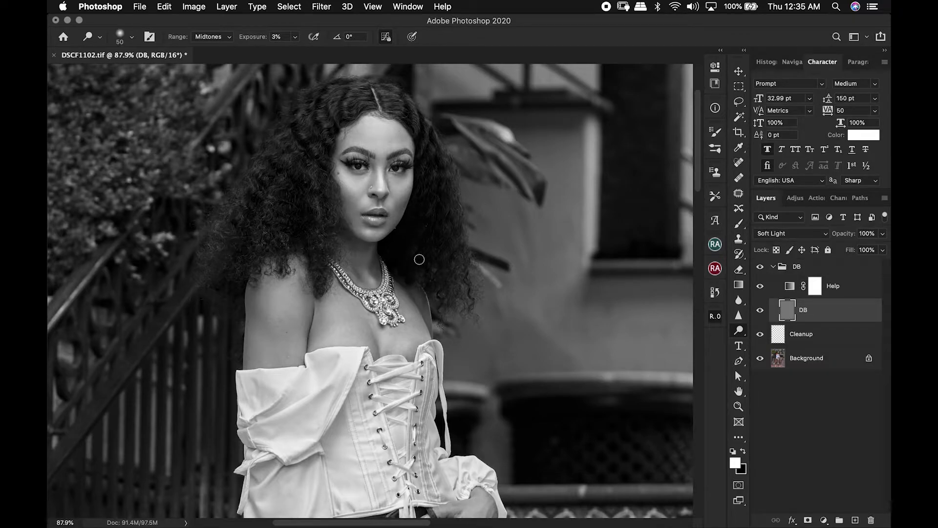
key("bracketright")
key("bracketright")
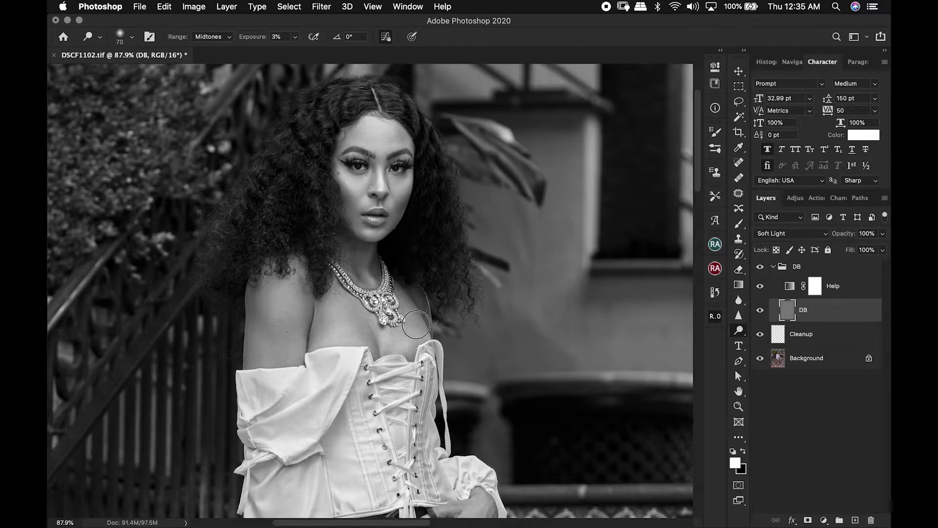
key("super+0")
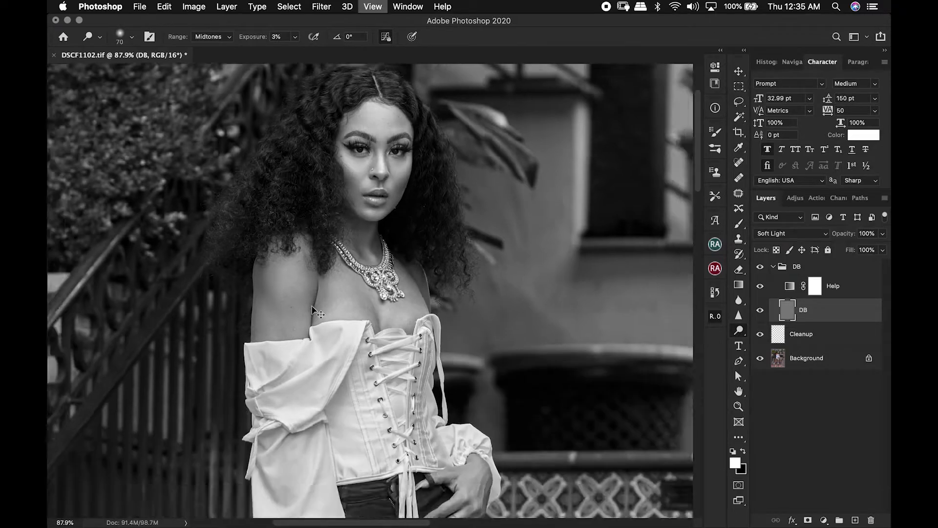
scroll(367, 198, "up", 3)
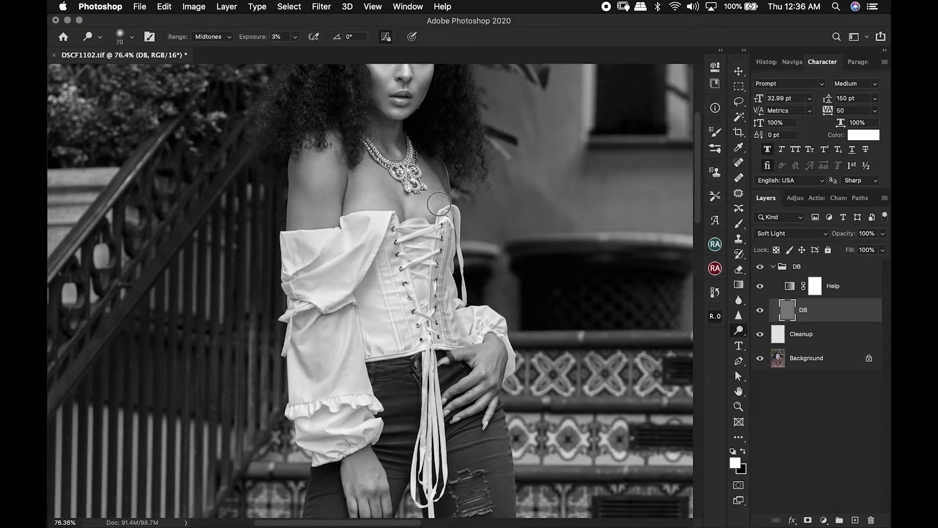
Smooth the skin tones of both hands by dodging and burning with a 25 px brush
left_click_drag(412, 458, 404, 334)
key("[")
key("[")
key("[")
key("[")
key("[")
left_click_drag(336, 342, 338, 372)
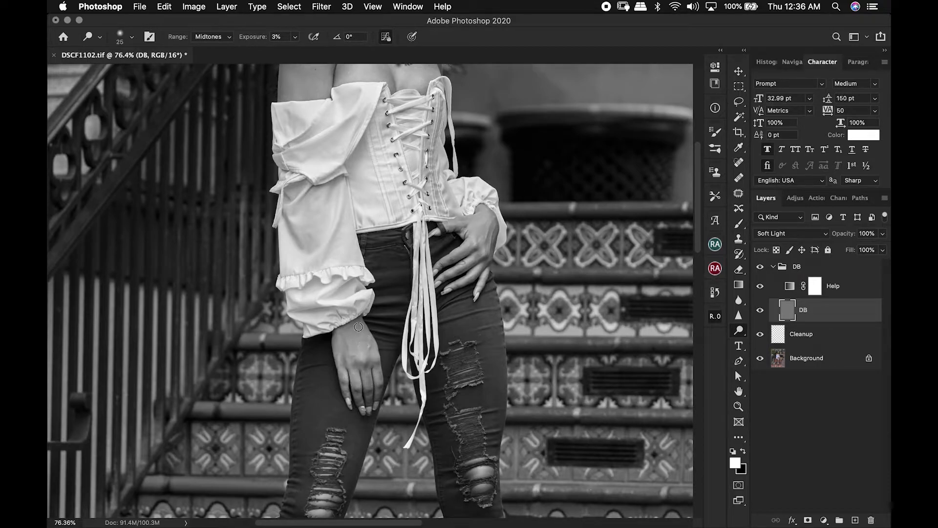
mouse_move(452, 262)
left_mouse_down()
mouse_move(480, 273)
mouse_move(462, 282)
mouse_move(463, 261)
left_mouse_up()
Collapse the DB group and hide it to view the whole photo without the dodge and burn work
key("super+0")
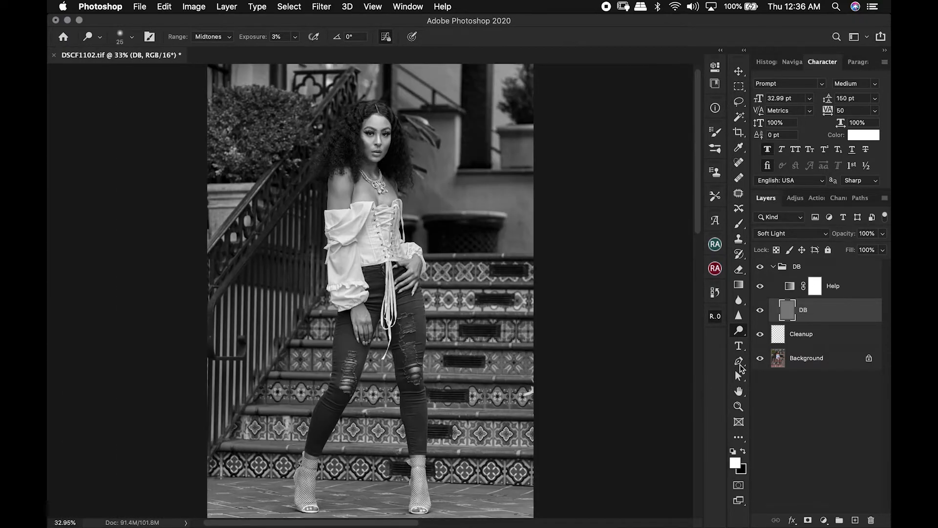
scroll(369, 113, "up", 2)
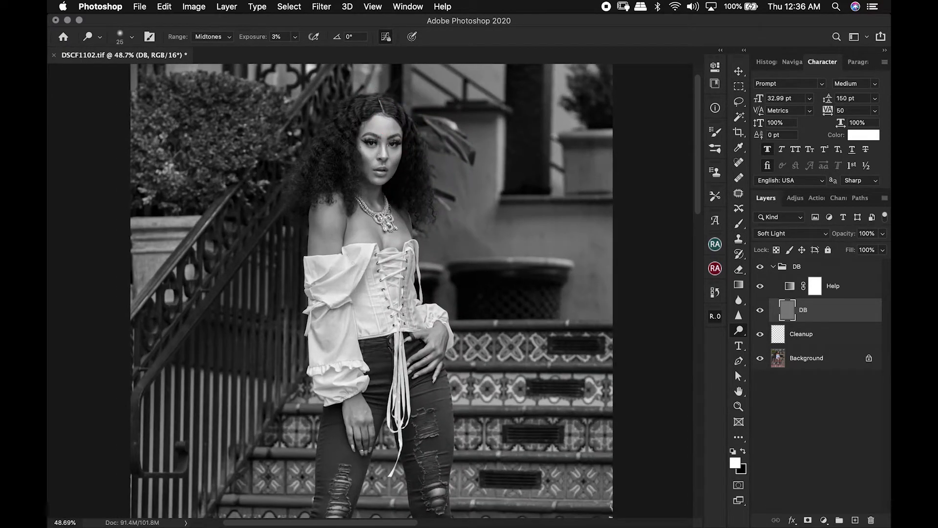
left_click(773, 267)
left_click(773, 267)
left_click(773, 267)
left_click(760, 268)
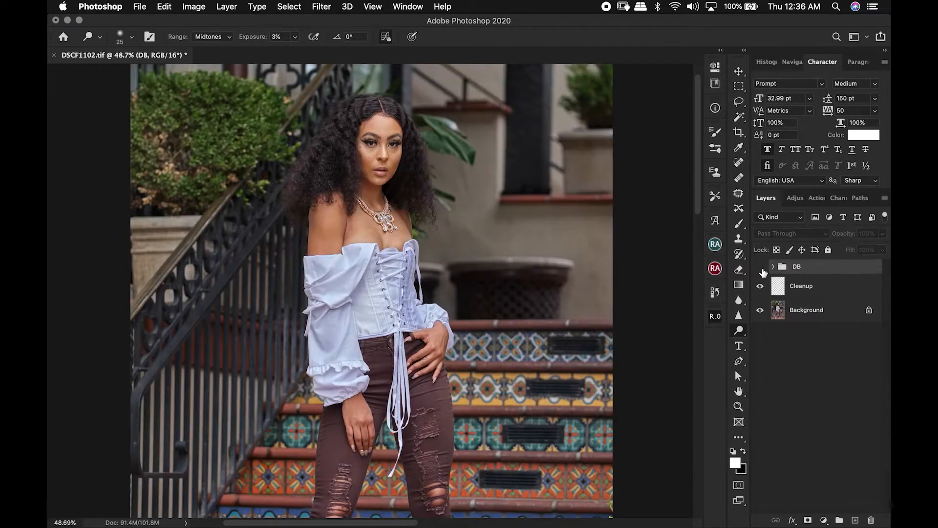
key("super+0")
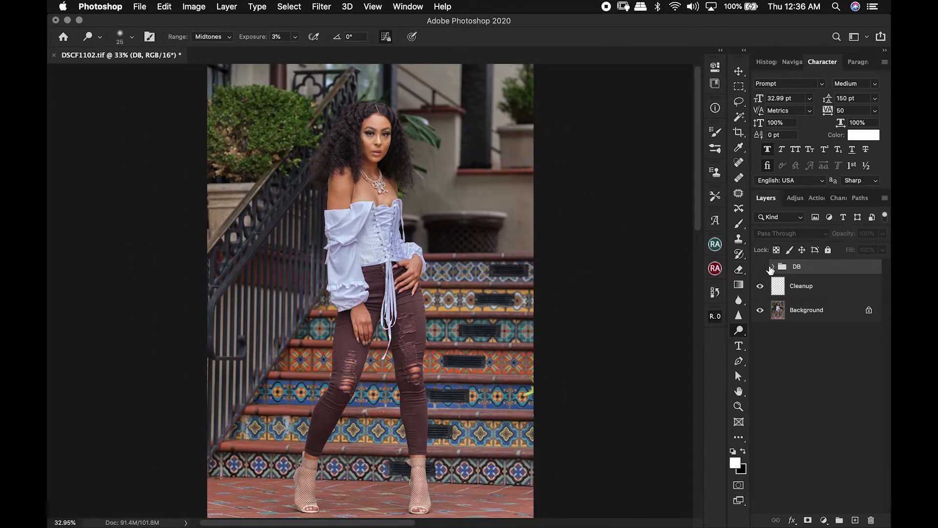
Expand the DB group and compare the portrait with its Help and DB layers hidden and shown
left_click(773, 266)
left_click(773, 288)
left_click(761, 286)
left_click(761, 287)
left_click_drag(366, 130, 405, 131)
left_click(762, 310)
left_click(762, 311)
left_click(761, 311)
left_click(761, 311)
left_click(762, 287)
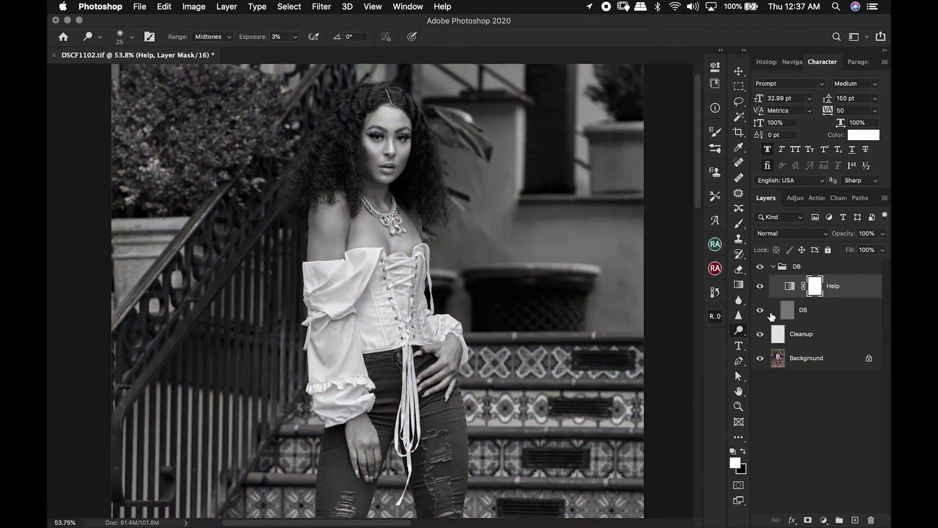
Select the DB layer and compare the black-and-white portrait with only that layer hidden and shown
left_click(772, 313)
left_click(762, 310)
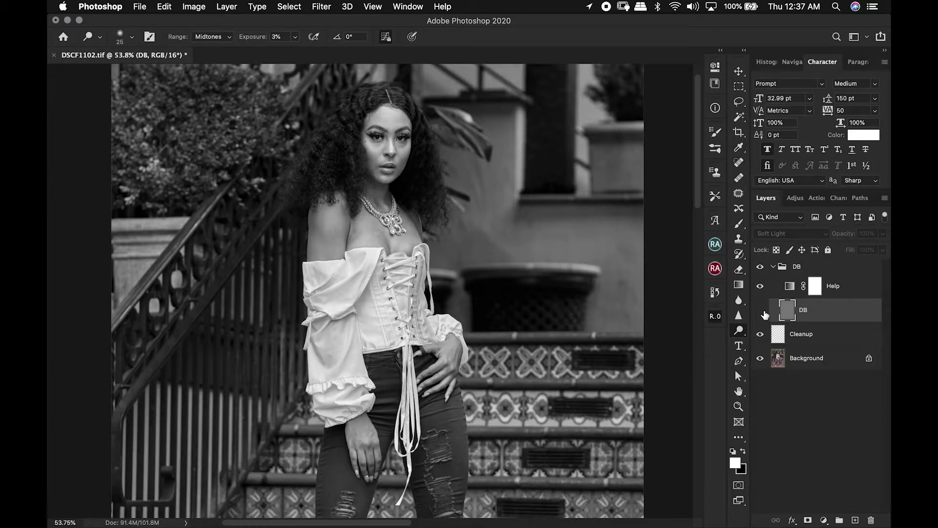
left_click(761, 310)
left_click(764, 311)
left_click(764, 311)
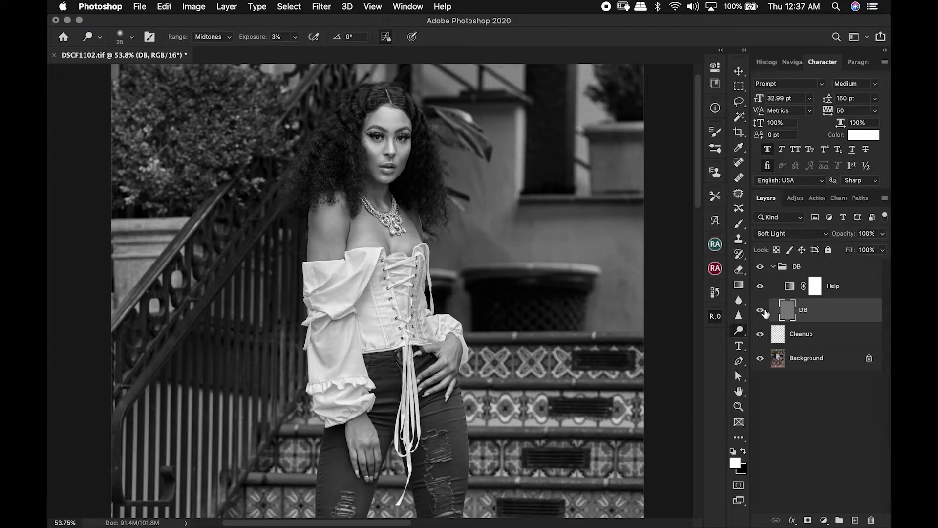
Hide the Help layer to restore the colours and collapse the DB group
left_click(774, 267)
left_click(774, 267)
left_click(760, 286)
left_click(774, 268)
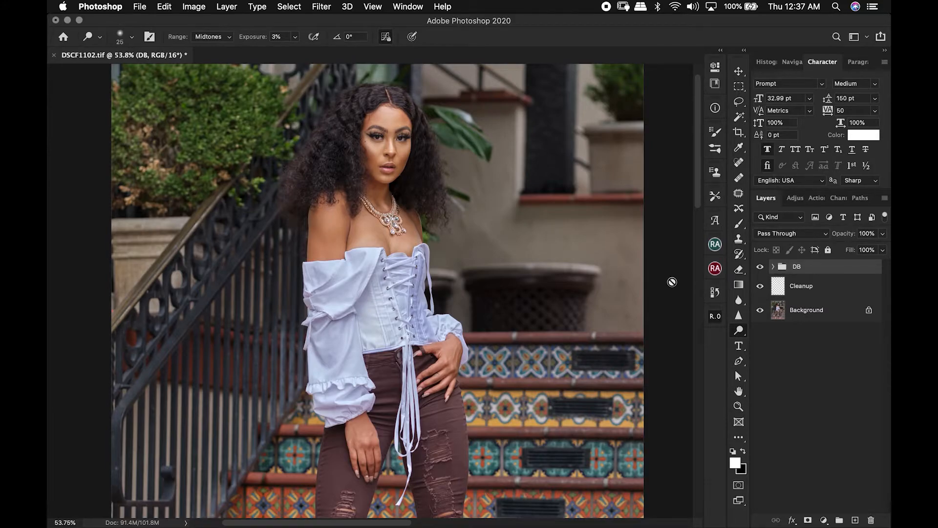
key("super+0")
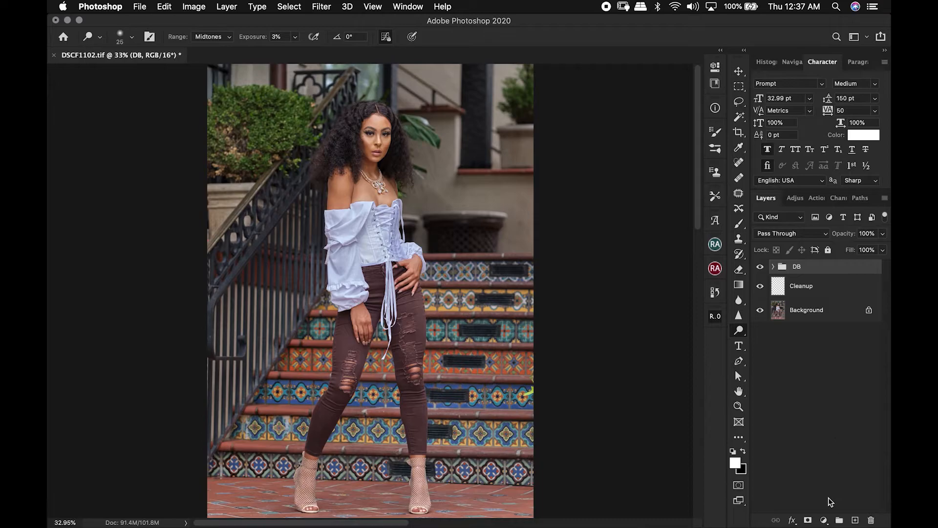
Add a Selective Color adjustment layer above the DB group and set the Yellow of its Blacks to -10%
left_click(823, 520)
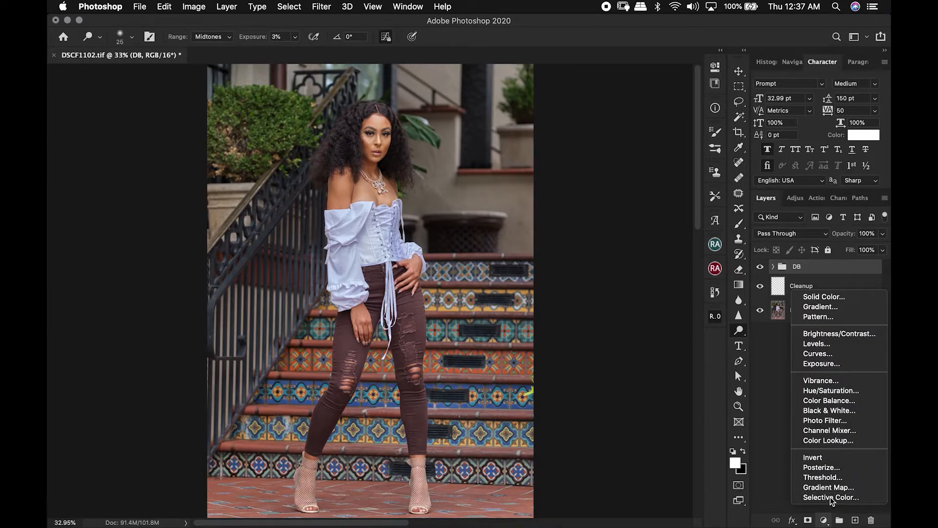
left_click(831, 497)
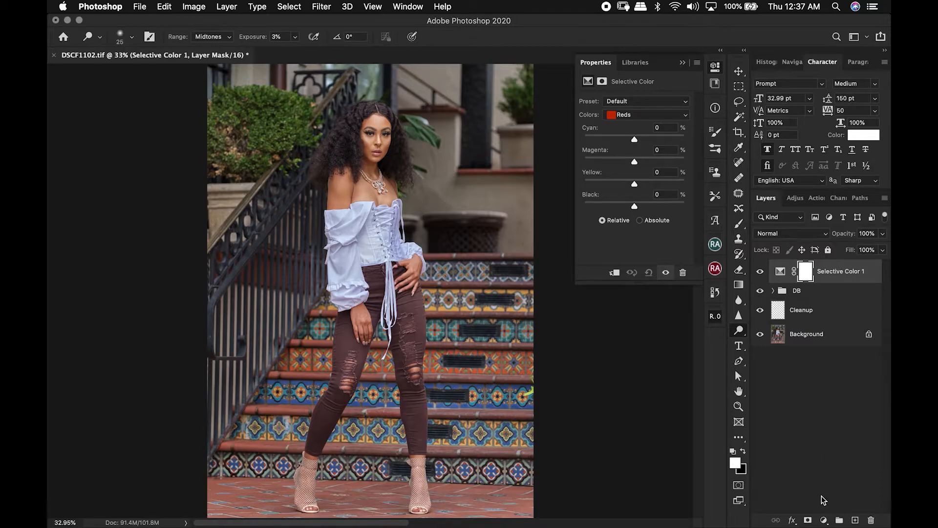
left_click(638, 115)
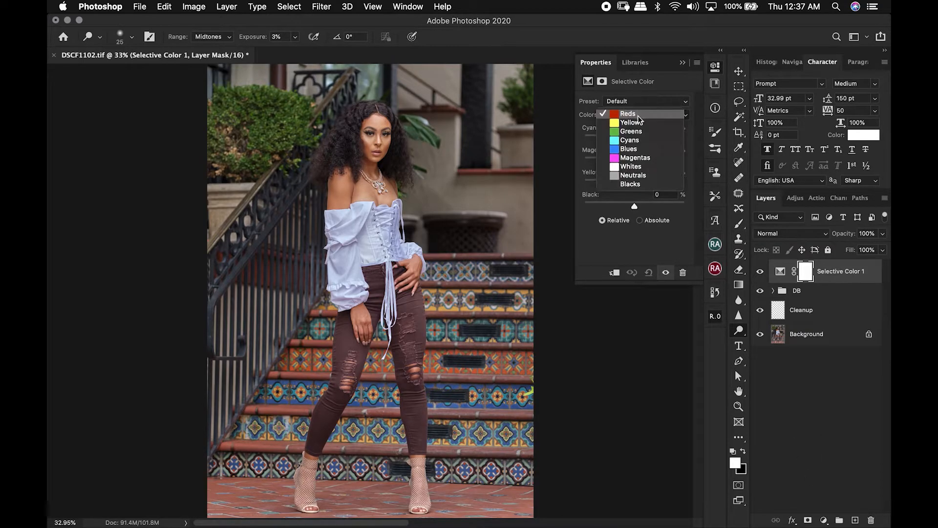
left_click(630, 185)
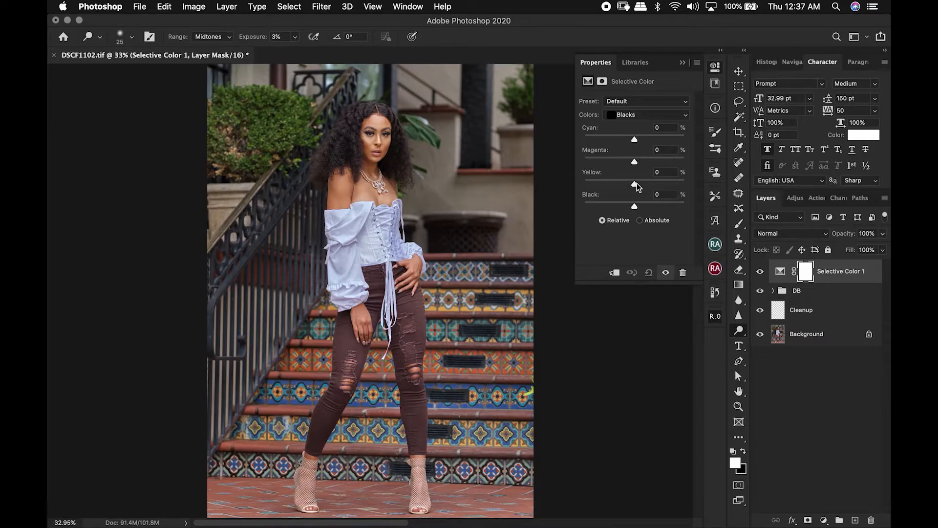
left_click_drag(635, 186, 629, 189)
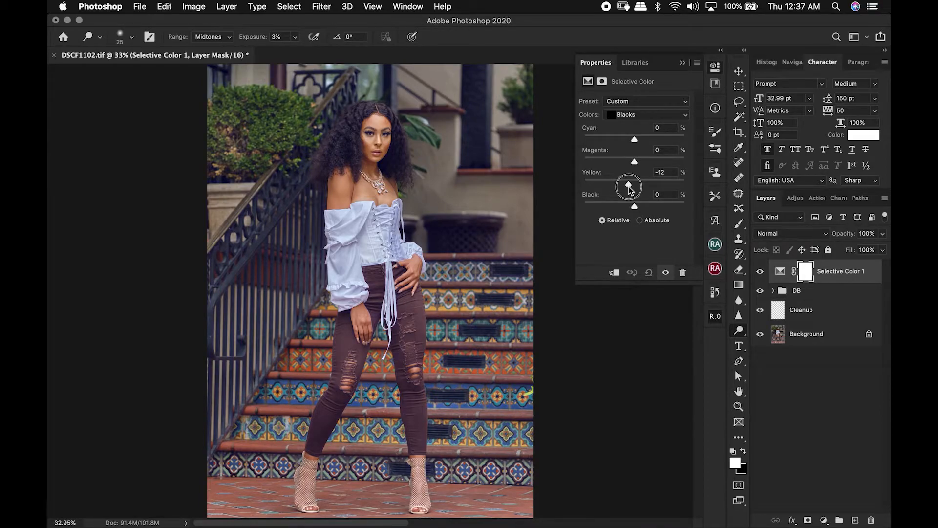
left_click_drag(630, 190, 630, 190)
Set the Magenta of the Blacks to -7% and compare the photo with the Selective Color layer hidden and shown
mouse_move(637, 164)
left_mouse_down()
mouse_move(646, 163)
mouse_move(630, 166)
left_mouse_up()
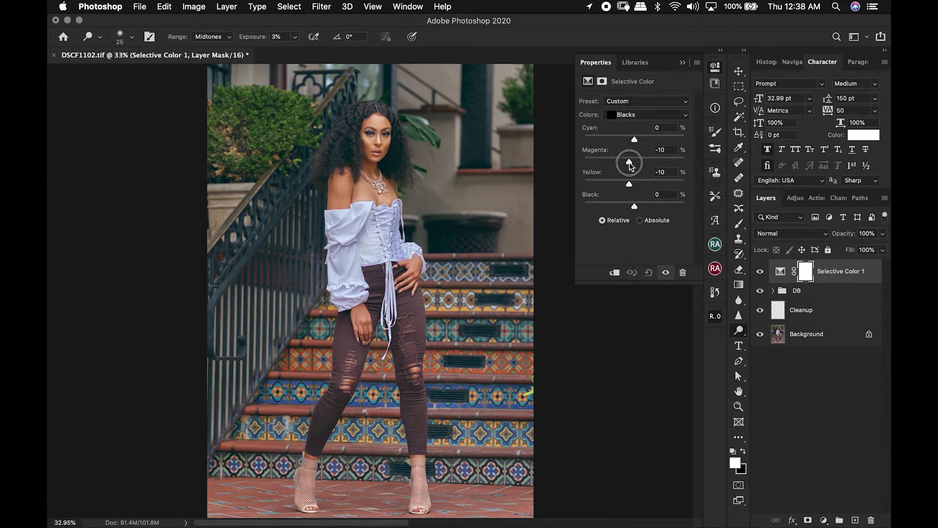
left_click_drag(631, 165, 631, 166)
left_click(760, 273)
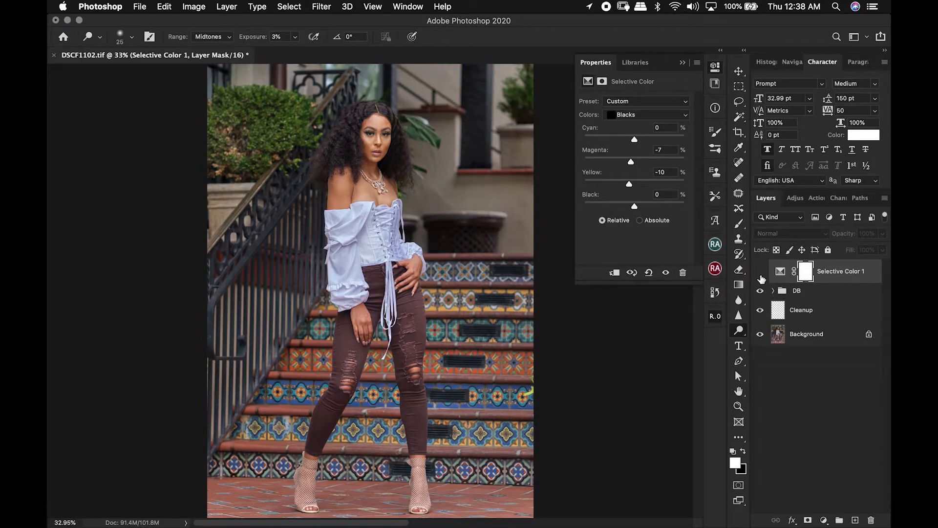
left_click(762, 276)
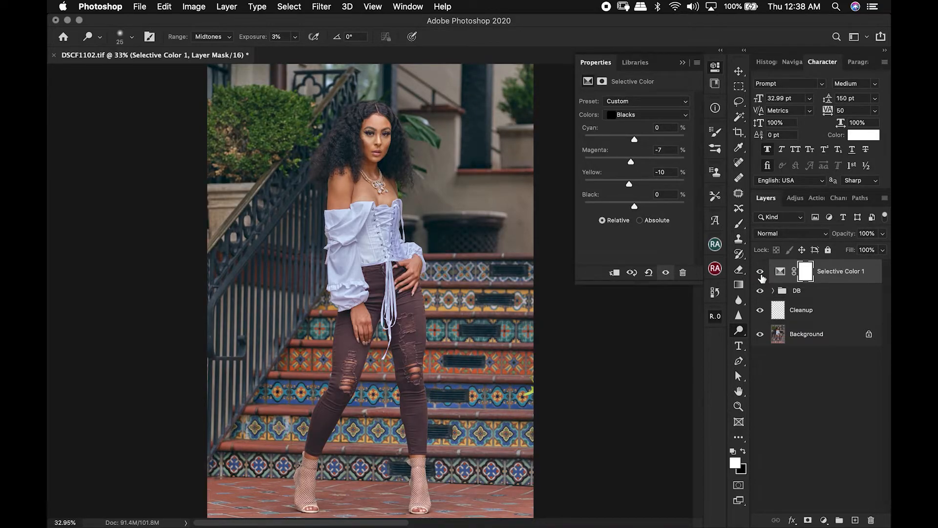
left_click(762, 276)
left_click(762, 277)
Set the Black amount of the Neutrals to +5% in the Selective Color adjustment
left_click(634, 116)
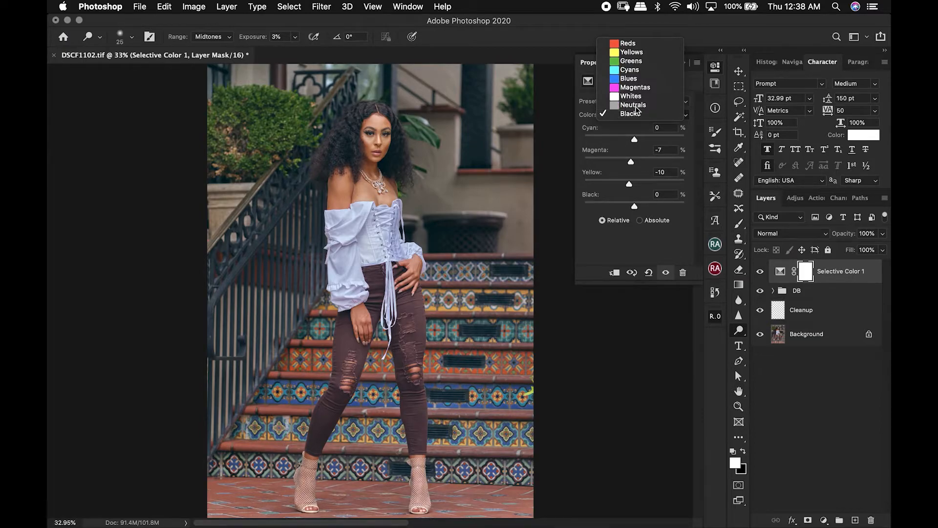
left_click(634, 106)
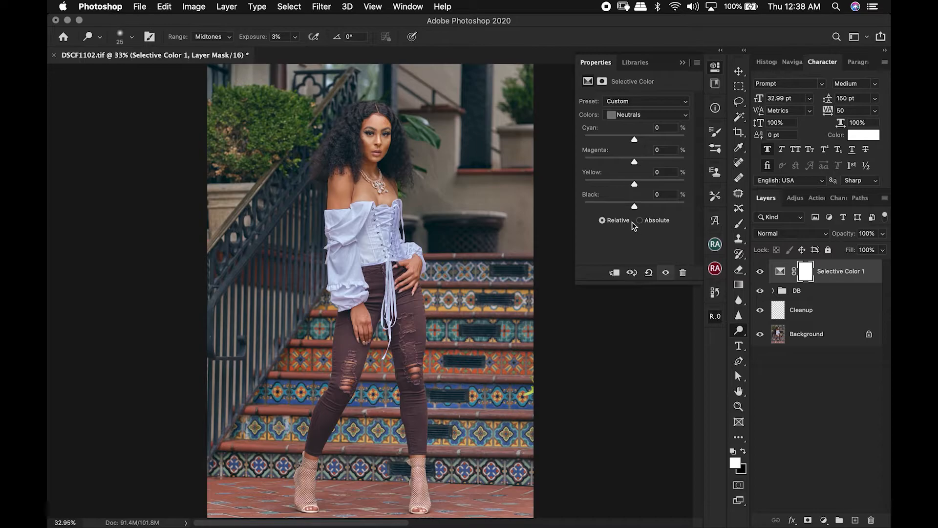
left_click_drag(641, 209, 637, 209)
left_click(661, 119)
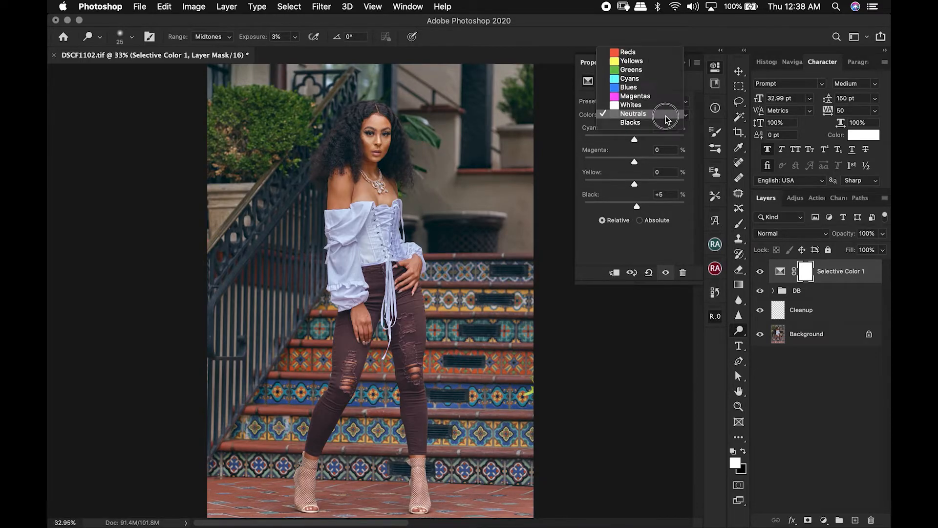
left_click(637, 123)
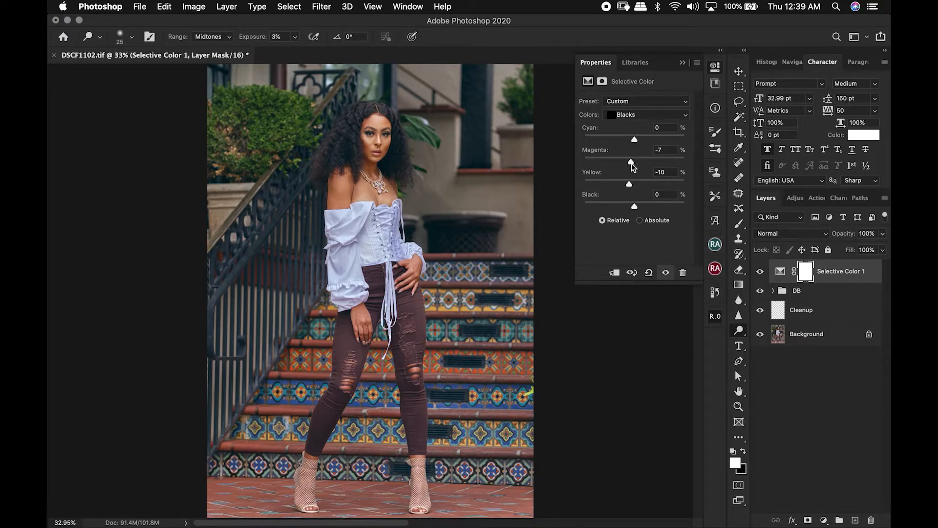
left_click(633, 121)
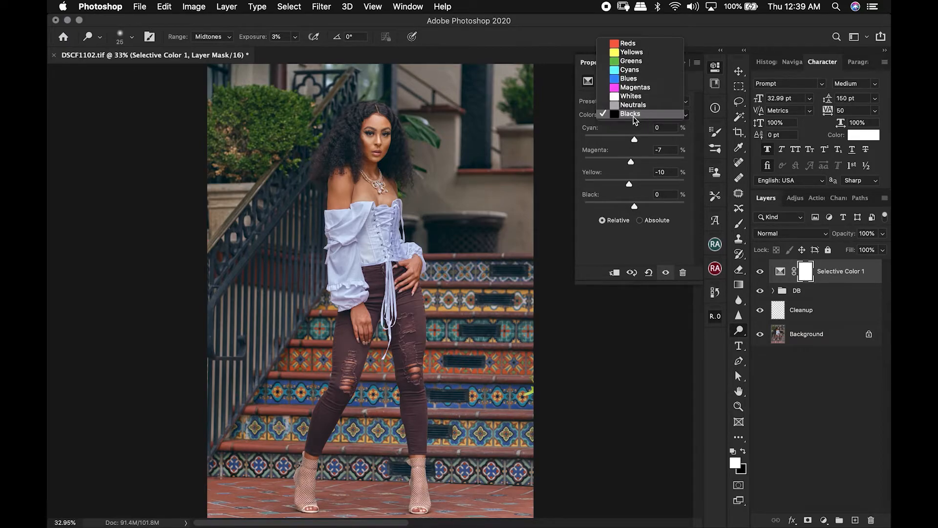
left_click(630, 107)
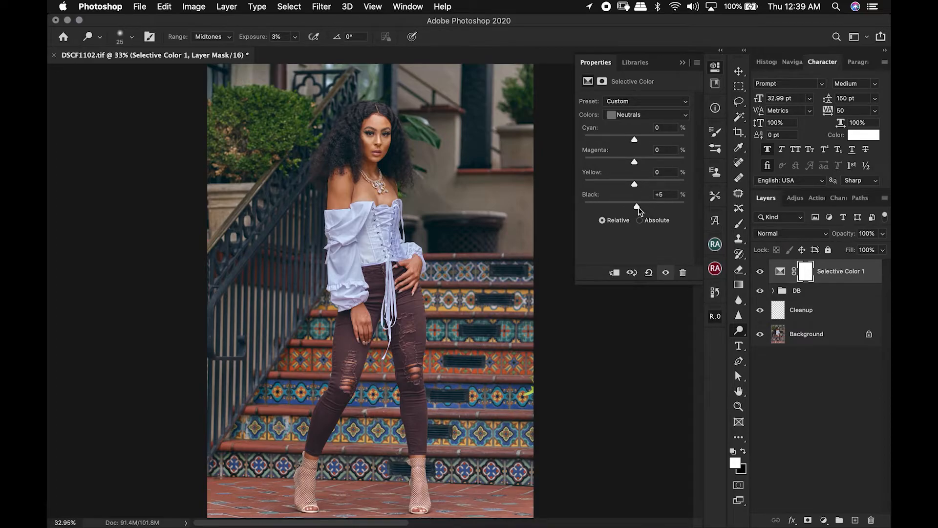
mouse_move(637, 205)
left_mouse_down()
mouse_move(626, 206)
mouse_move(641, 209)
left_mouse_up()
left_click_drag(640, 209, 638, 210)
Set the Black amount of the Whites to -38% in the Selective Color adjustment, leaving Cyan at 0
left_click(629, 114)
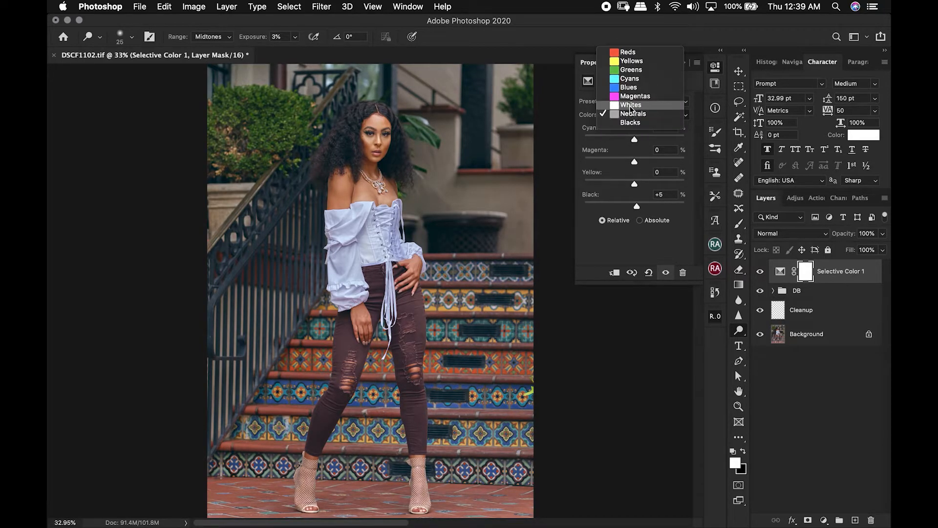
left_click(630, 105)
left_click_drag(634, 139, 661, 141)
key("super+z")
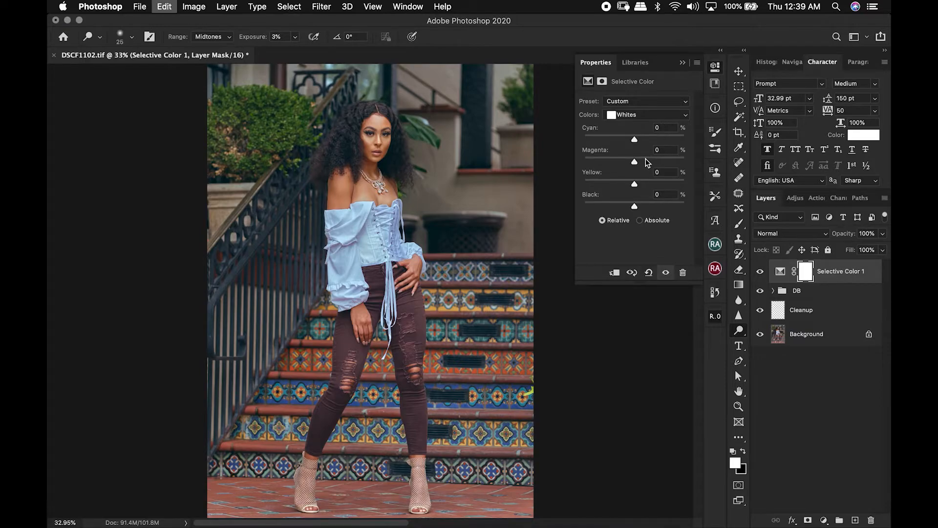
left_click_drag(634, 204, 614, 206)
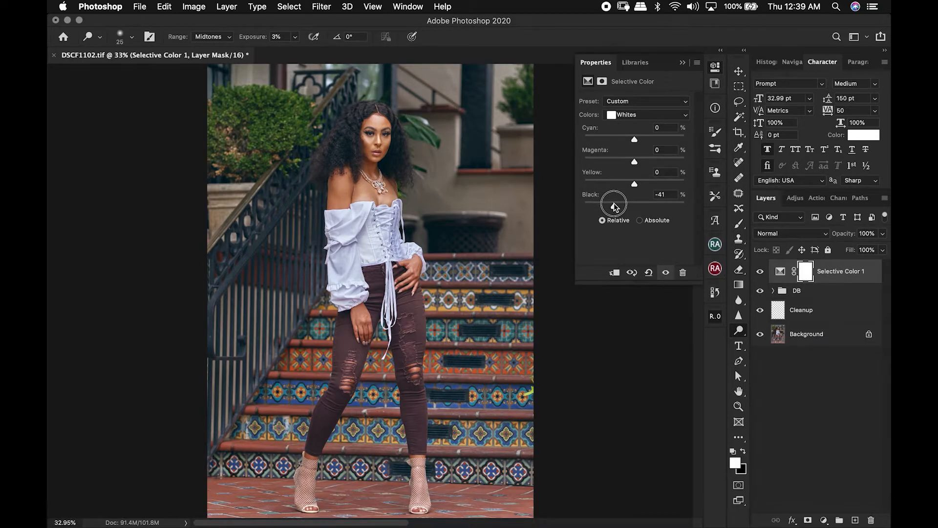
left_click_drag(614, 203, 615, 203)
Compare the photo's colours with the Selective Color layer repeatedly hidden and shown
left_click(761, 272)
left_click(760, 271)
left_click(761, 272)
left_click(760, 272)
left_click(761, 272)
left_click(762, 276)
Rename the Selective Color layer as Color Grade and compare the photo with it hidden and shown
double_click(826, 272)
type("Co")
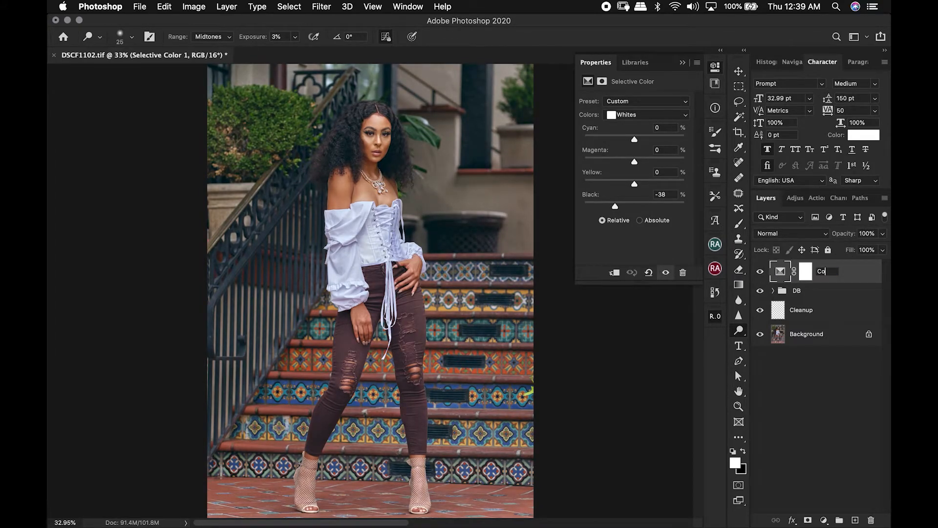
type("lor Grade")
key("Return")
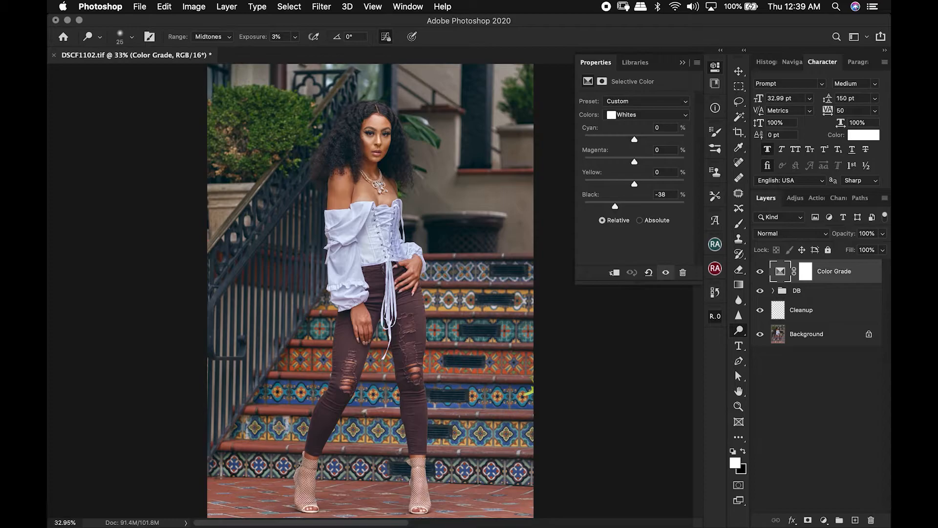
left_click(760, 277)
left_click(761, 277)
left_click(761, 277)
left_click(761, 277)
Add an Exposure adjustment layer above Color Grade with Offset +0.0058 and Gamma Correction 0.90
left_click(823, 519)
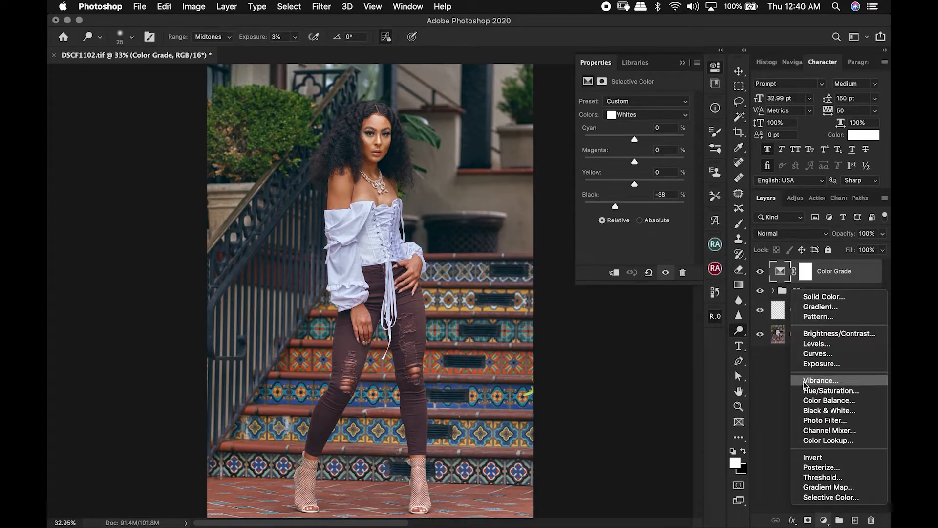
left_click(837, 366)
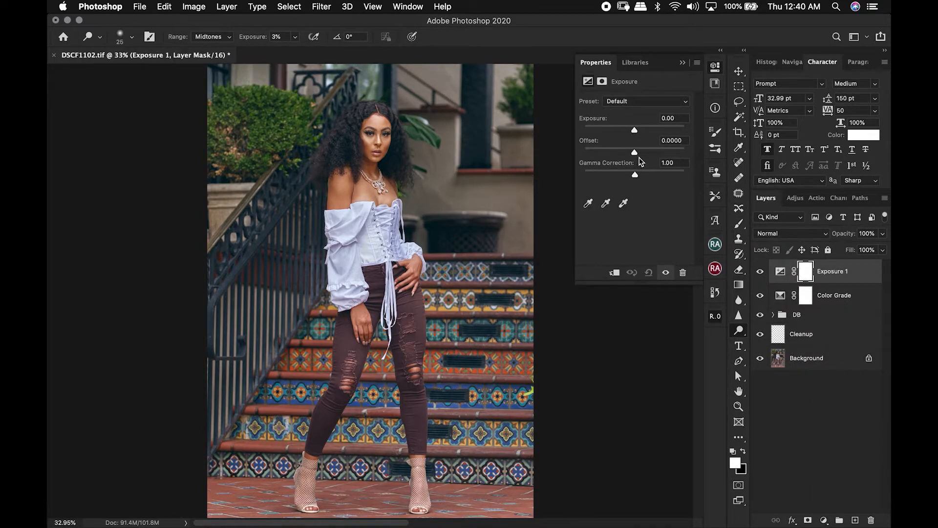
left_click_drag(636, 175, 639, 179)
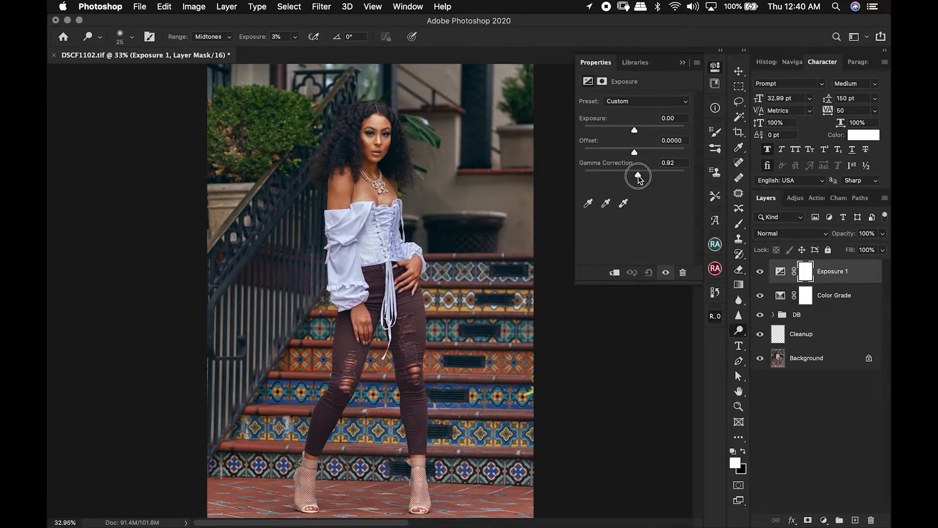
left_click_drag(639, 179, 636, 153)
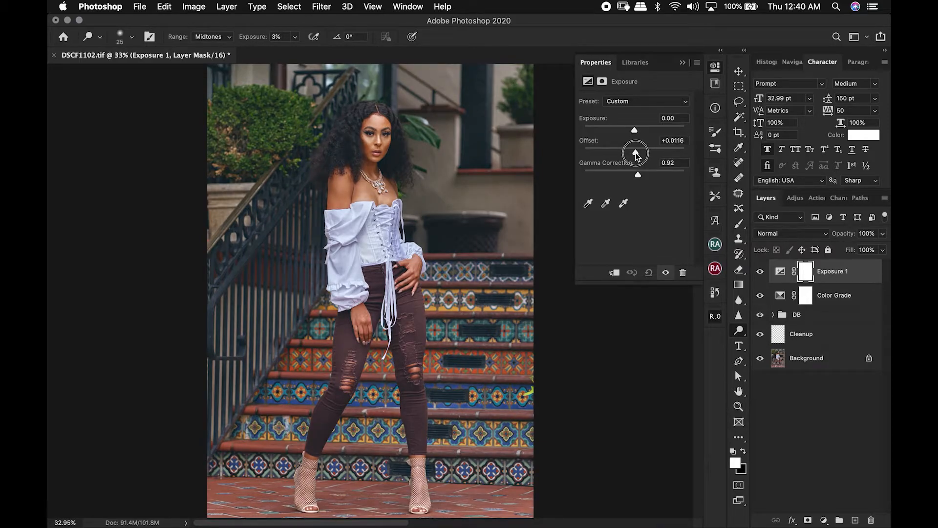
left_click_drag(636, 153, 639, 176)
Compare the photo's contrast with the Exposure layer repeatedly hidden and shown
left_click(763, 272)
left_click(762, 273)
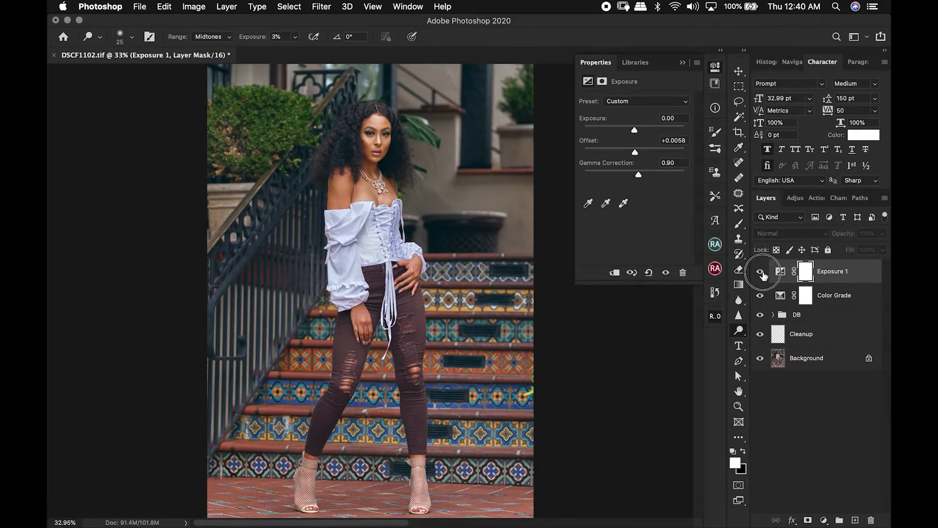
left_click(763, 272)
left_click(762, 272)
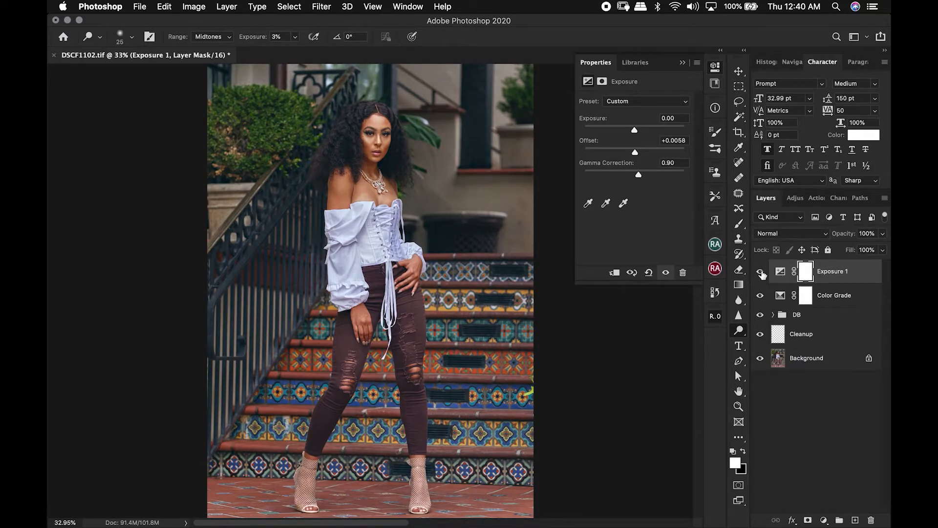
left_click(762, 272)
left_click(761, 272)
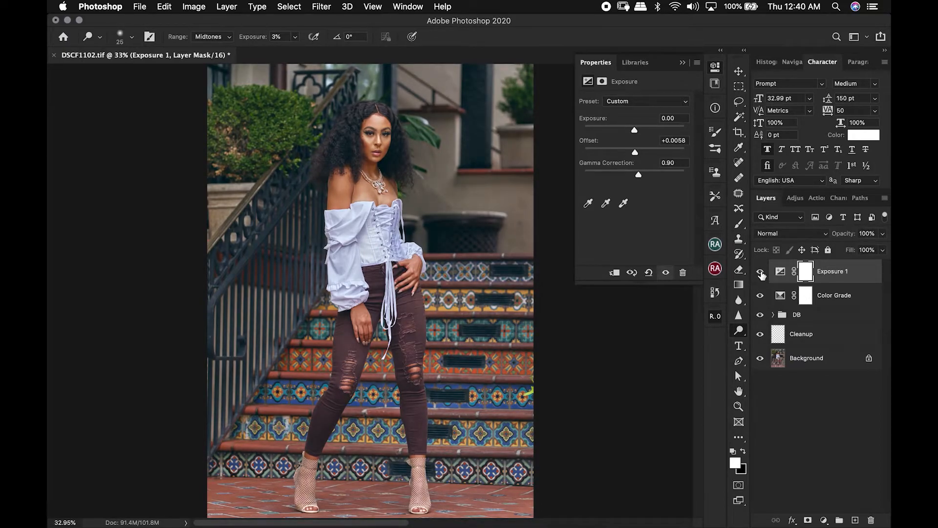
left_click(761, 272)
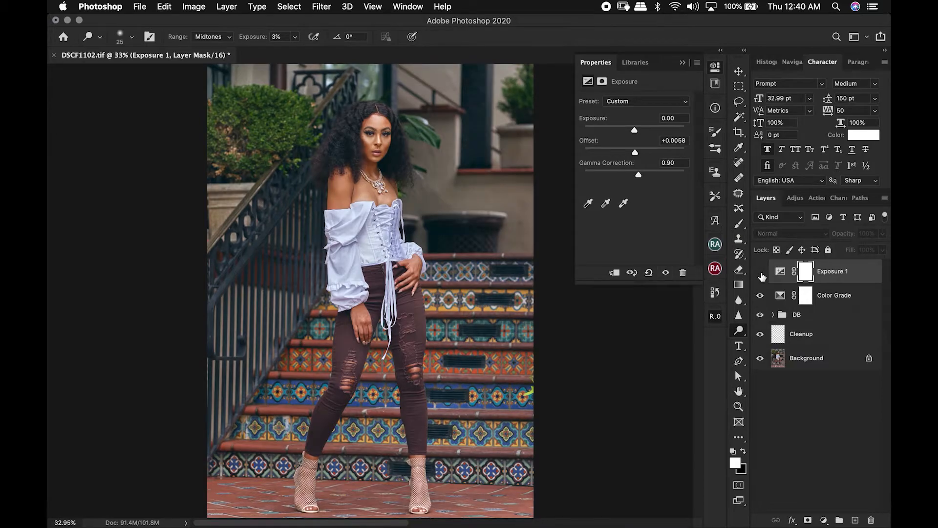
left_click(761, 274)
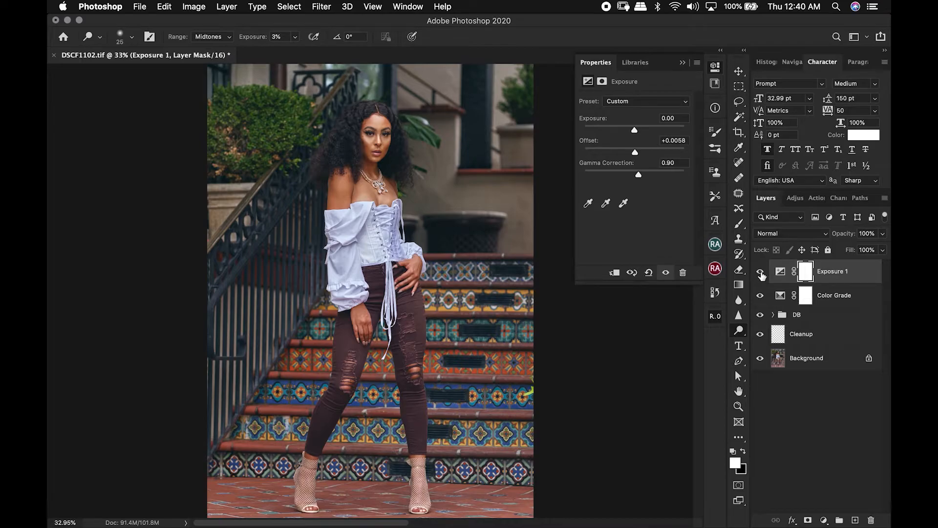
Rename the Exposure layer as Contrast and compare the photo with it hidden and shown
double_click(838, 272)
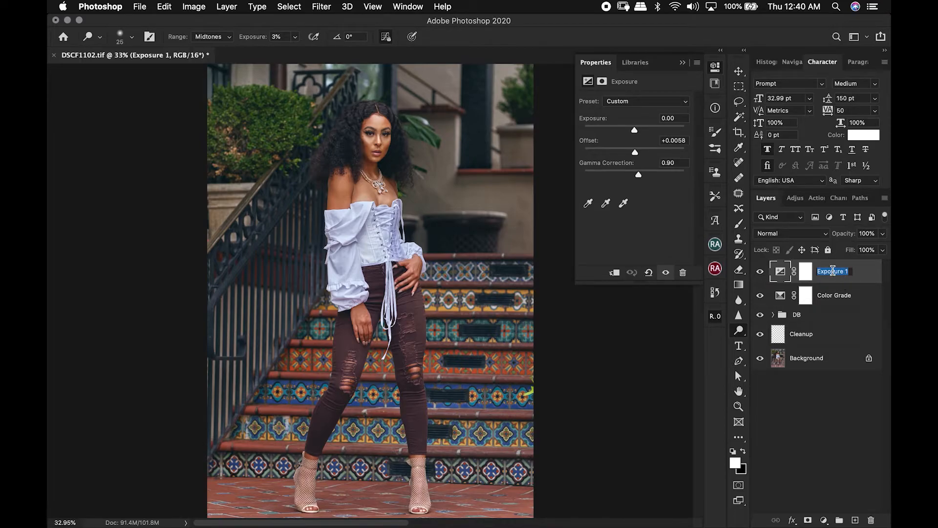
type("Contrast")
key("Return")
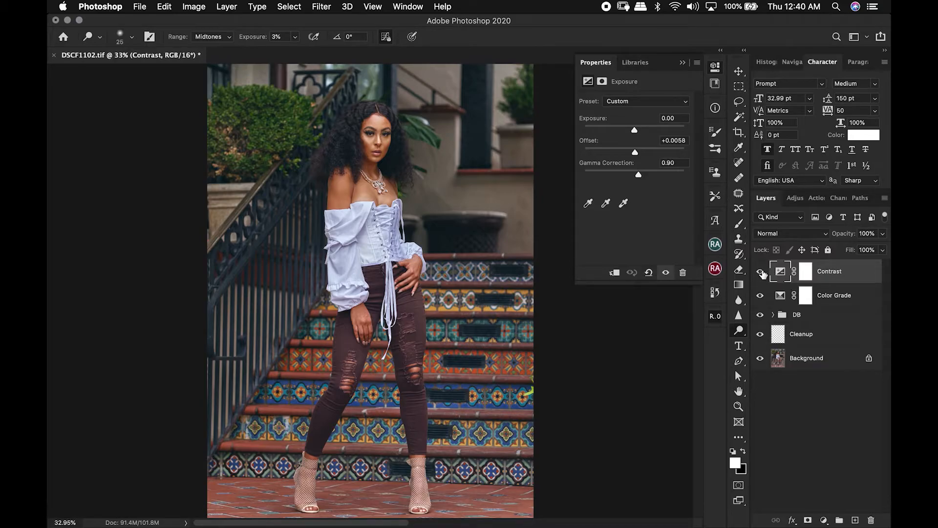
left_click(761, 272)
left_click(760, 272)
Add a Levels adjustment layer above Contrast and set its white input level to 236, checking highlight clipping and keeping black at 0
left_click(824, 519)
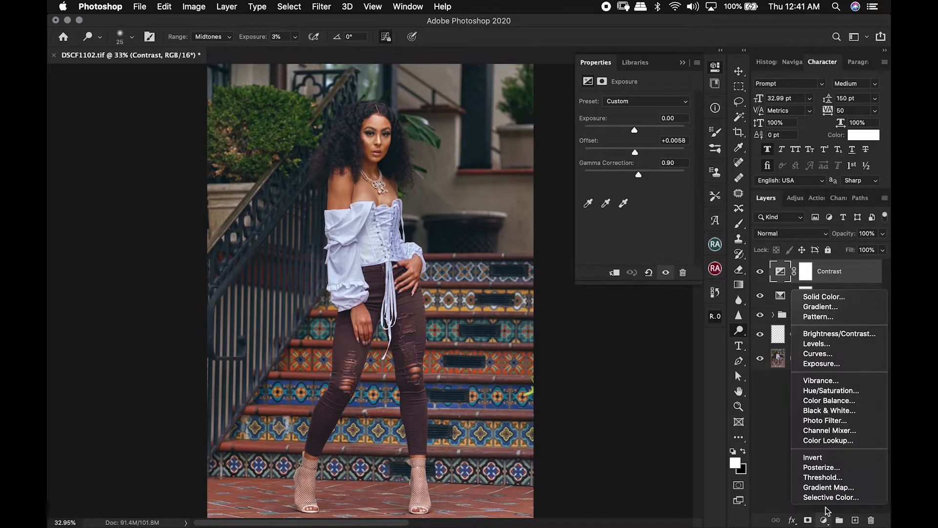
left_click(836, 346)
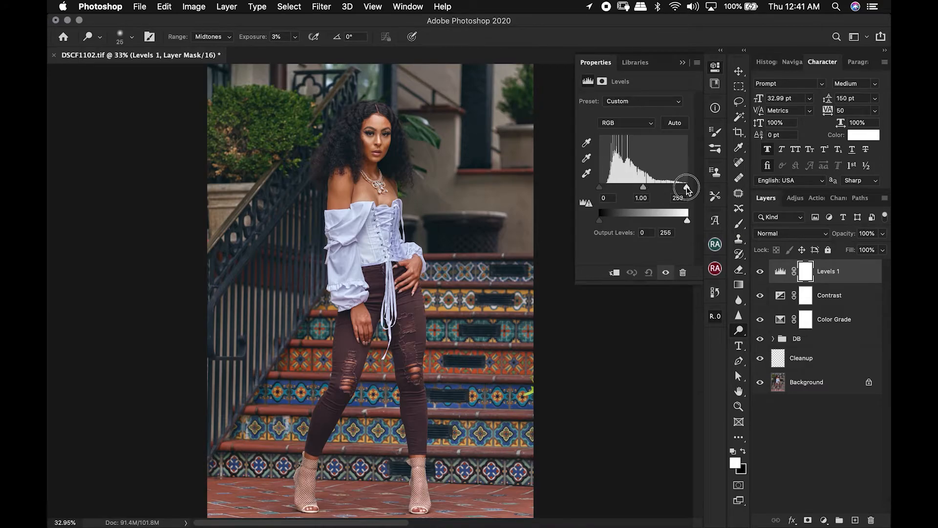
left_click_drag(687, 188, 680, 190)
key("alt")
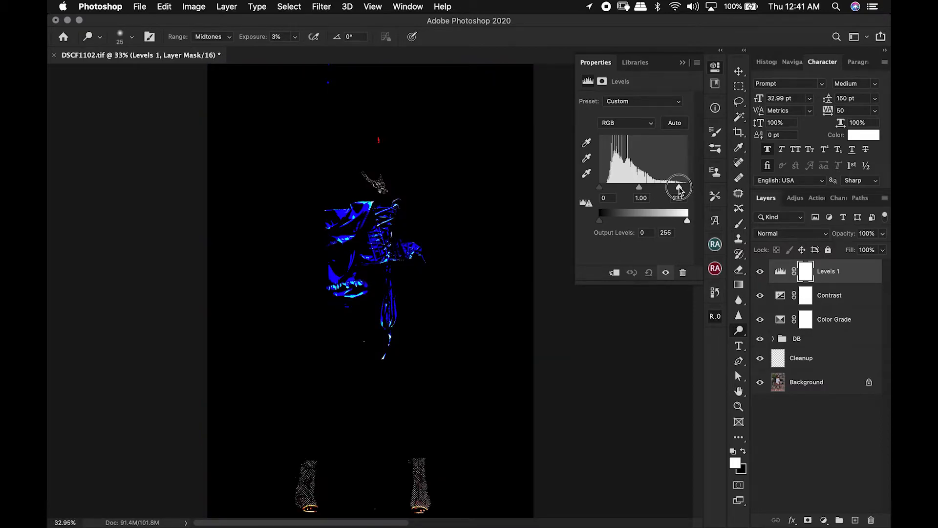
left_click_drag(680, 190, 680, 190)
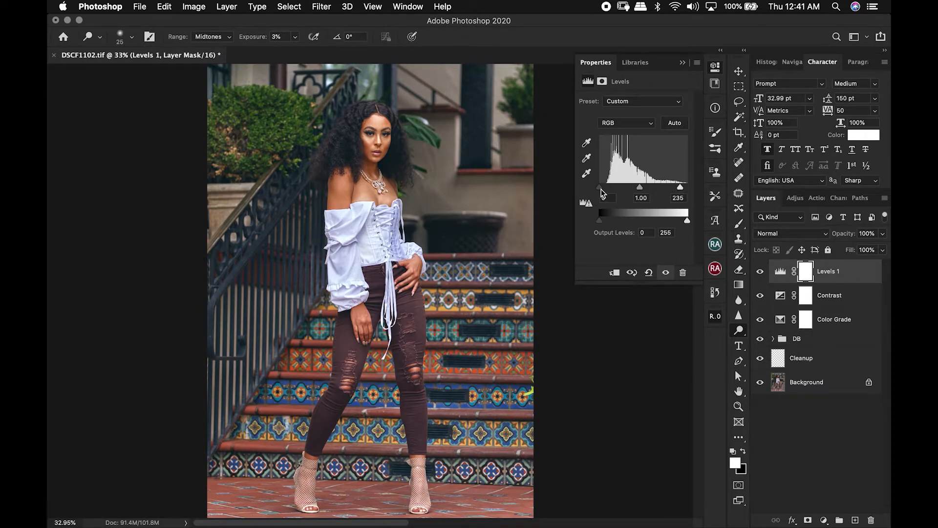
mouse_move(599, 188)
left_mouse_down()
mouse_move(607, 192)
mouse_move(592, 191)
left_mouse_up()
left_click_drag(681, 187, 681, 187)
Compare the photo's highlights with the Levels layer repeatedly hidden and shown
left_click(760, 271)
left_click(761, 272)
left_click(761, 272)
left_click(761, 272)
left_click(762, 273)
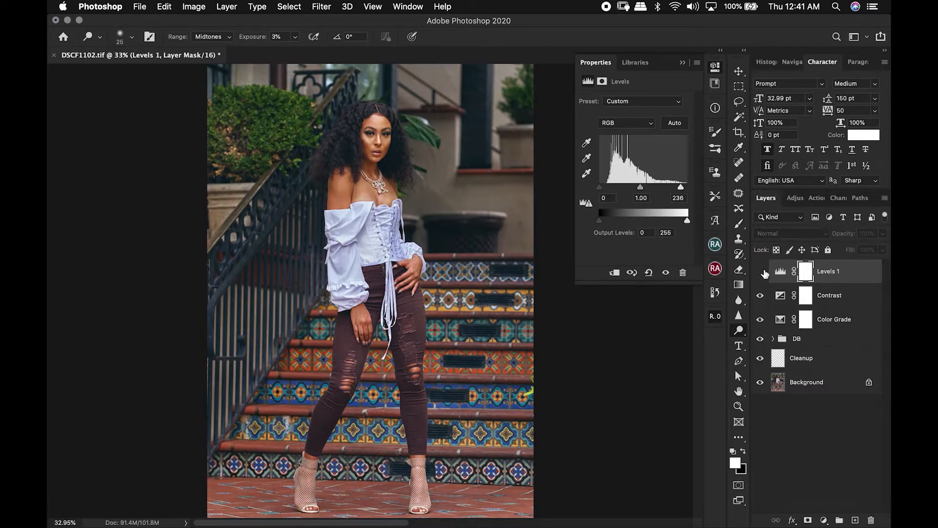
left_click(762, 273)
left_click(762, 273)
left_click(762, 272)
left_click(762, 272)
left_click(762, 273)
left_click(762, 273)
left_click(762, 273)
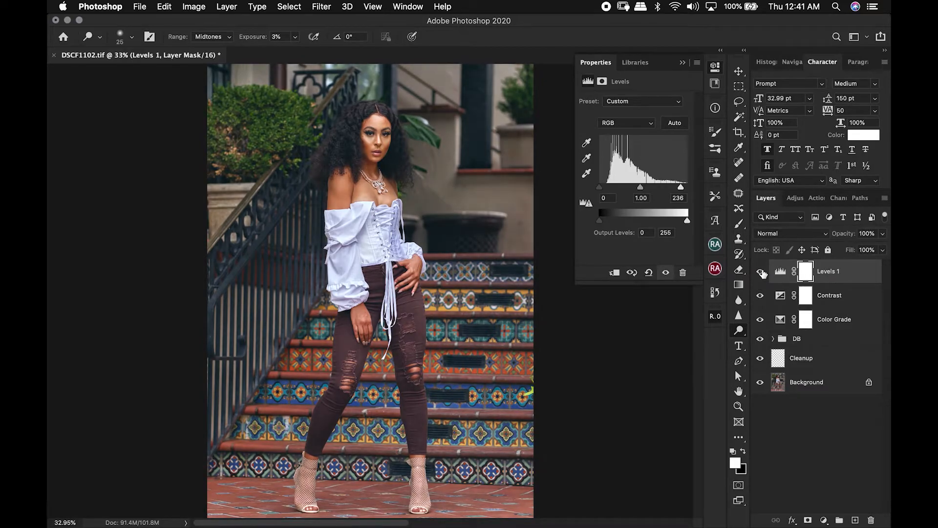
left_click(762, 274)
left_click(762, 273)
left_click(761, 274)
left_click(761, 273)
left_click(761, 273)
left_click(761, 273)
Protect the shadows from the Levels layer by splitting its Blend If underlying-layer black point to 0 / 135
double_click(861, 274)
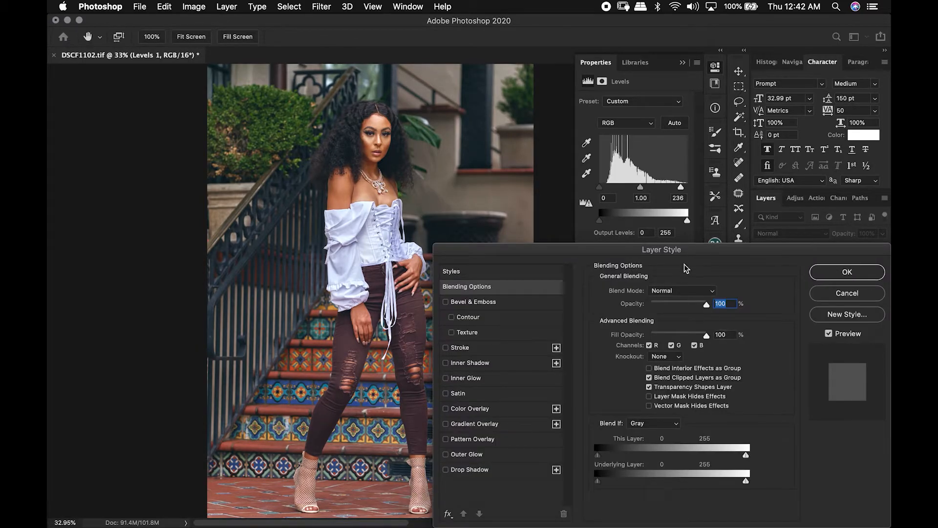
key("alt")
left_click_drag(600, 483, 675, 480)
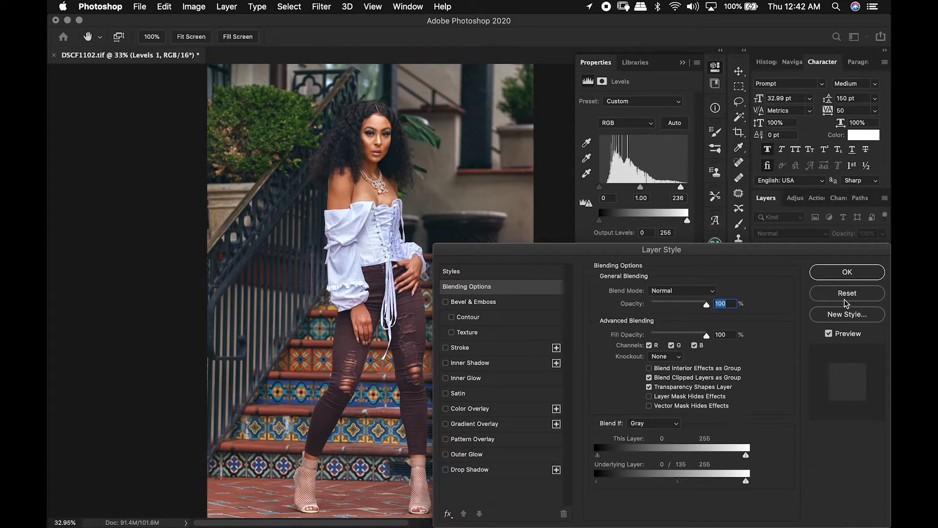
left_click(852, 275)
Examine the blended Levels effect on the whole photo and up close on the face and upper body, with the layer hidden and shown
left_click(760, 272)
left_click(761, 273)
left_click(761, 272)
left_click(761, 272)
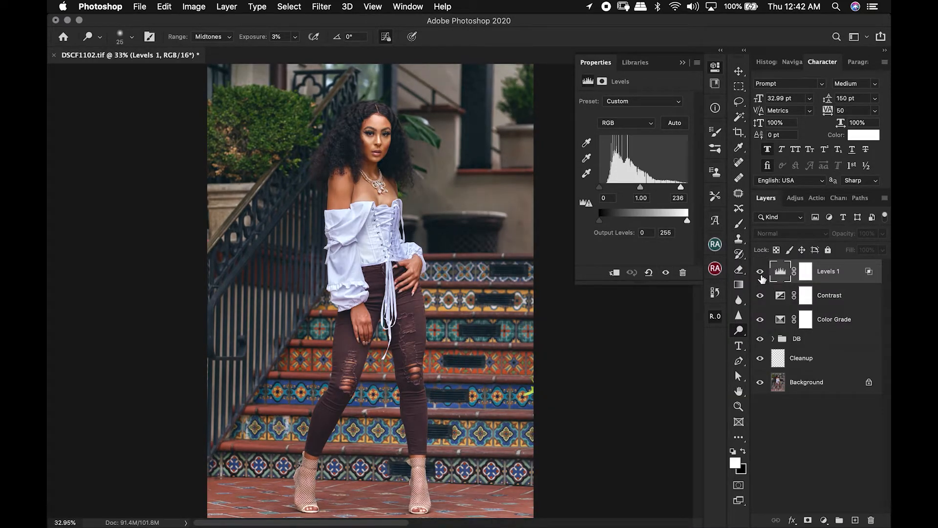
left_click_drag(359, 120, 402, 203)
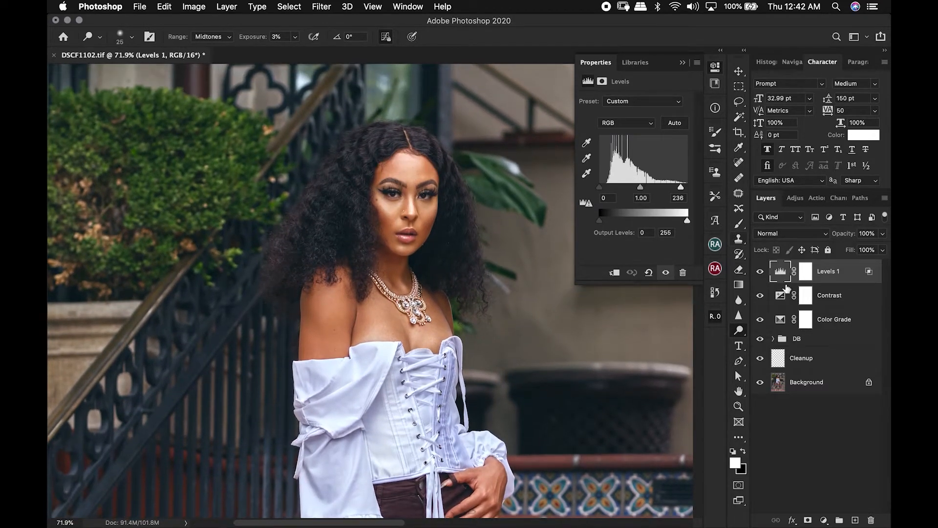
left_click(760, 272)
left_click(760, 274)
left_click(761, 275)
left_click(763, 277)
left_click(762, 275)
left_click(762, 275)
left_click(762, 275)
left_click_drag(418, 208, 456, 186)
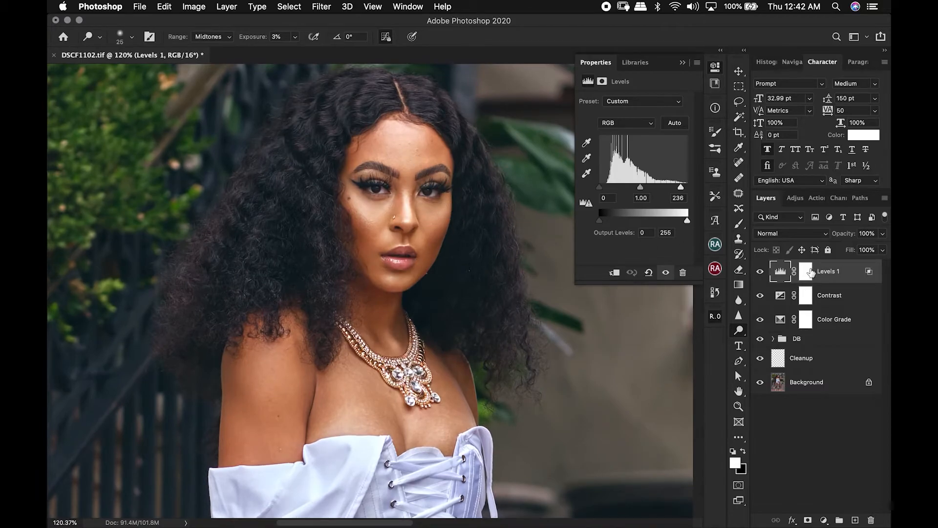
left_click(760, 276)
left_click(760, 275)
left_click(762, 274)
left_click(762, 273)
key("super+0")
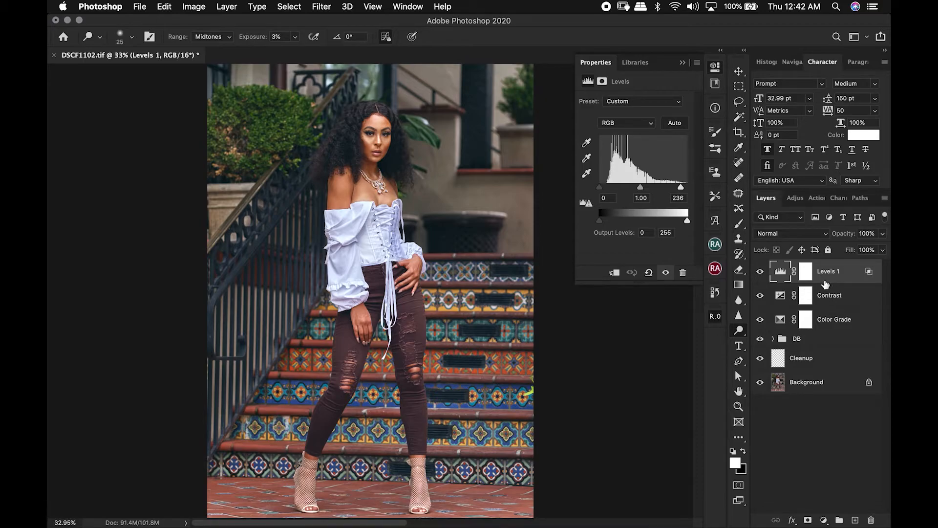
Group the Levels and Contrast layers, name the group Contrast, and compare the photo with the group hidden and shown
left_click(857, 300)
left_click(852, 275, "shift")
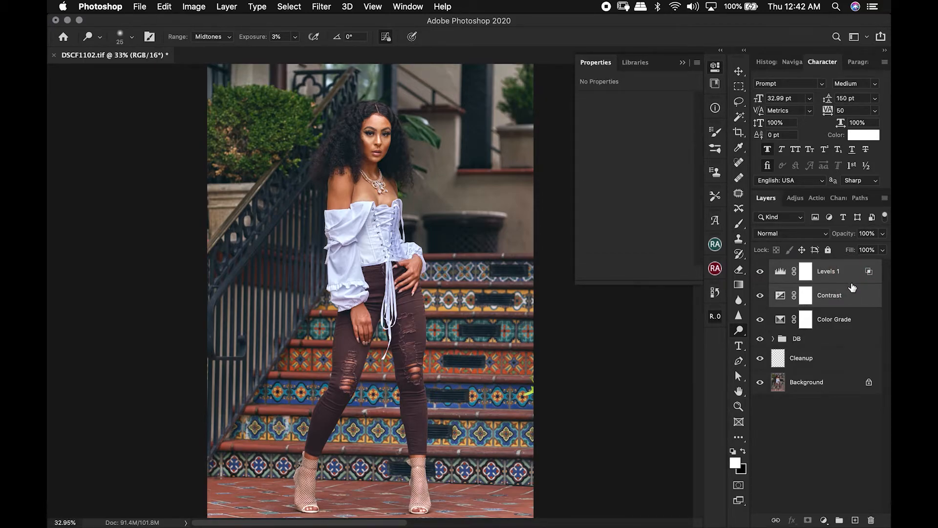
key("super+g")
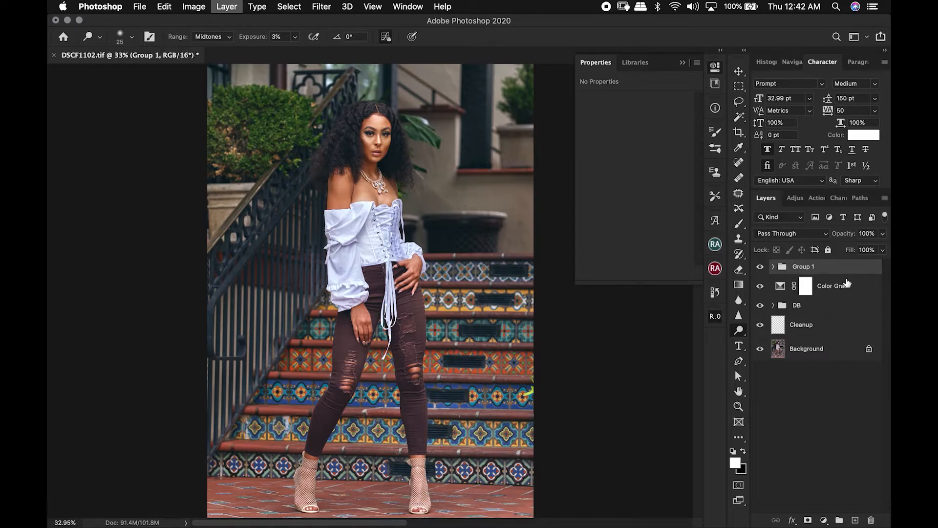
double_click(807, 268)
type("Contras")
key("Return")
double_click(823, 272)
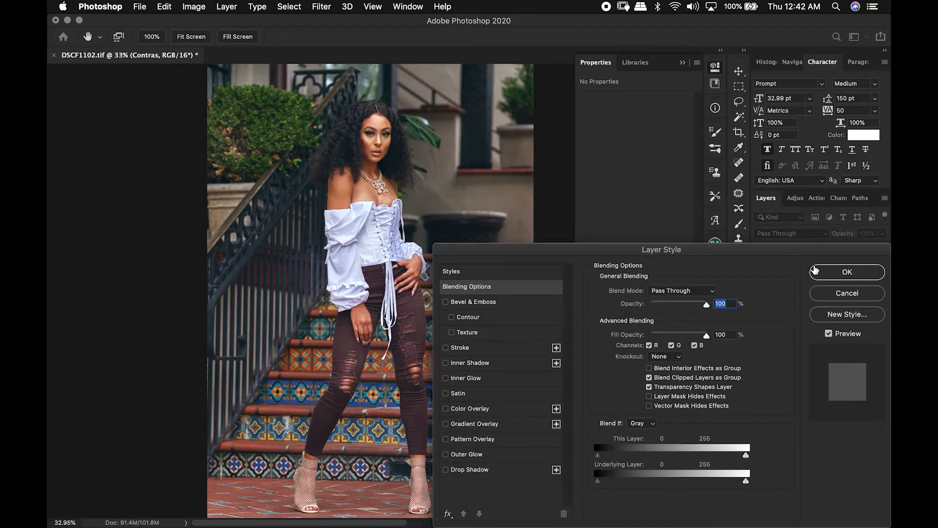
left_click(839, 293)
double_click(804, 266)
left_click(815, 268)
type("trast")
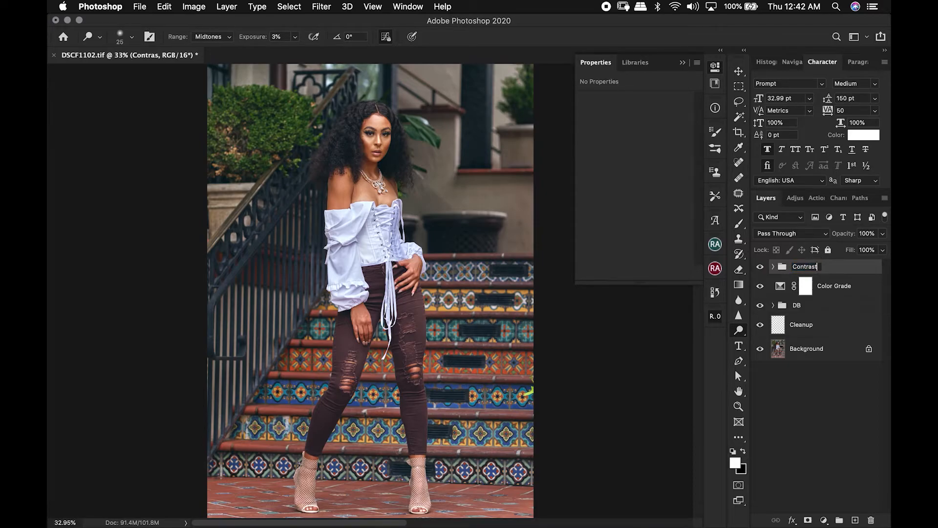
key("Return")
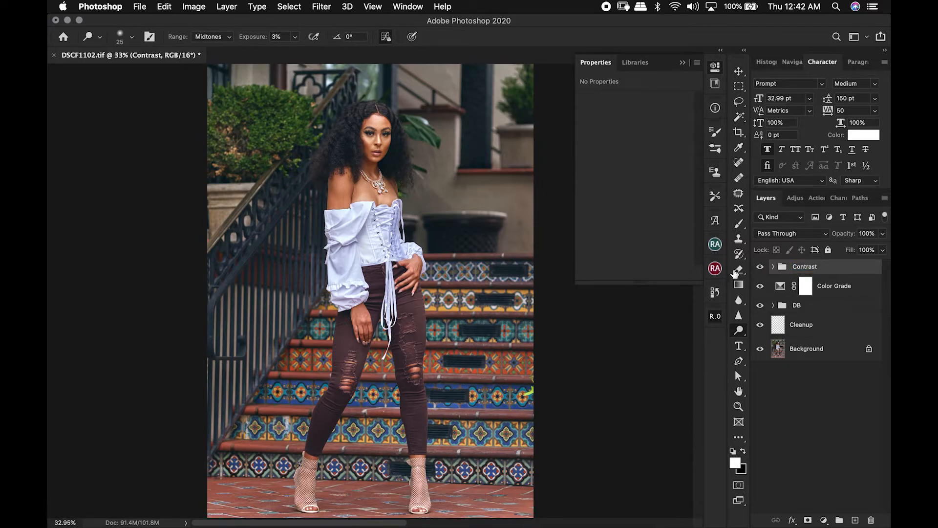
left_click(761, 266)
left_click(761, 267)
Create a new layer named DB HAIR in Soft Light mode, filled with the neutral 50% gray
key("super+shift+n")
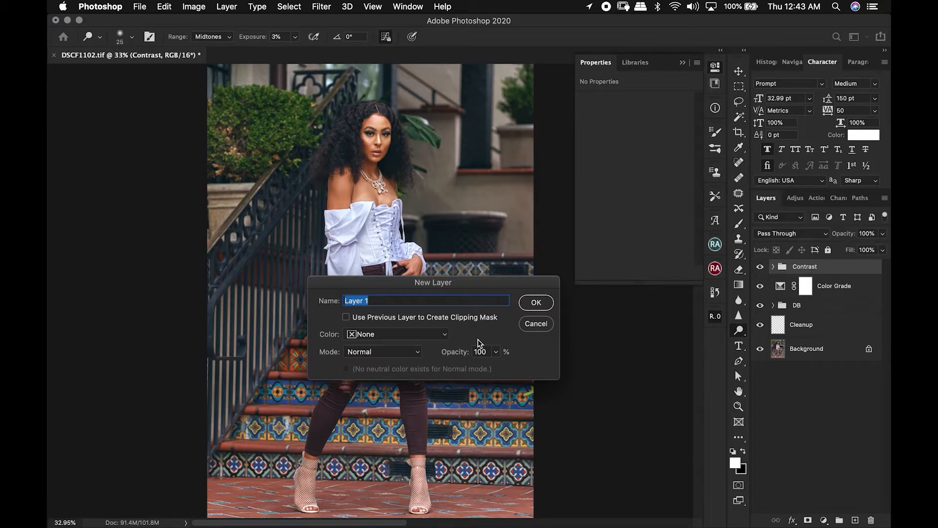
type("DB HAIR")
left_click(412, 352)
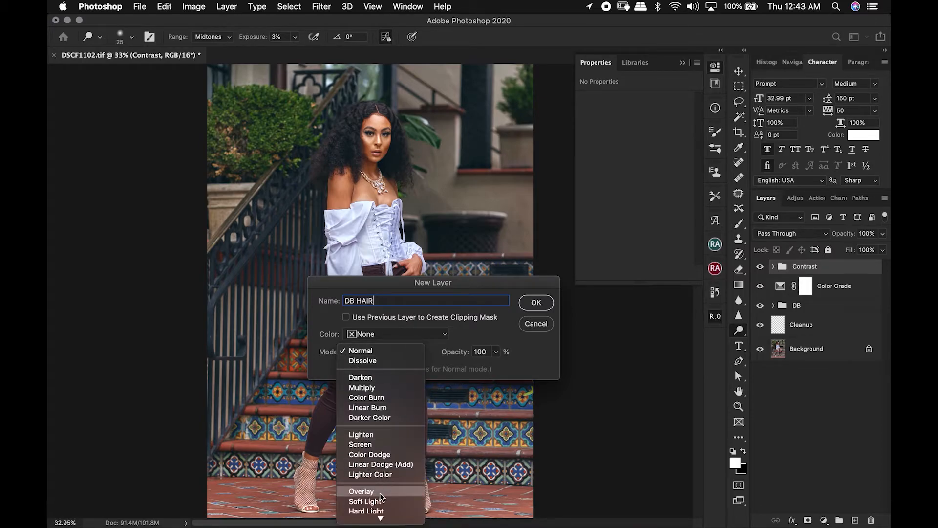
left_click(414, 501)
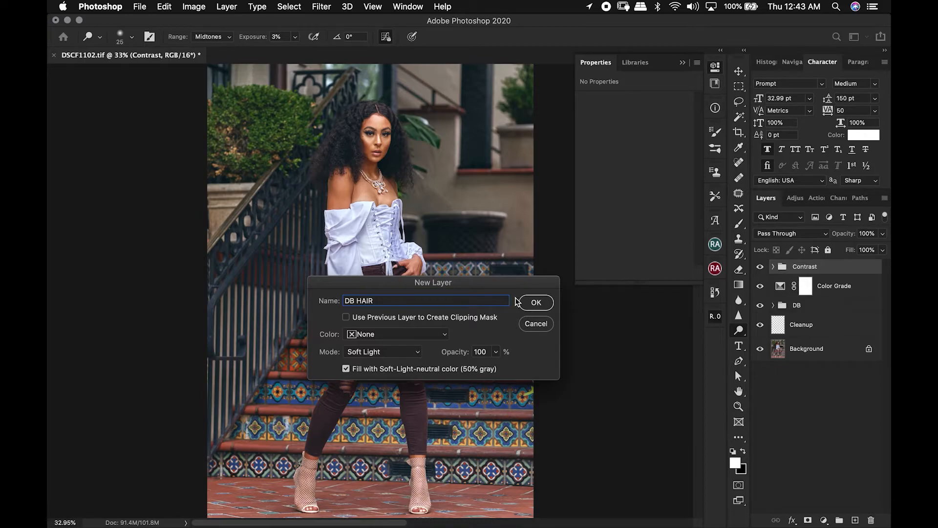
left_click(533, 303)
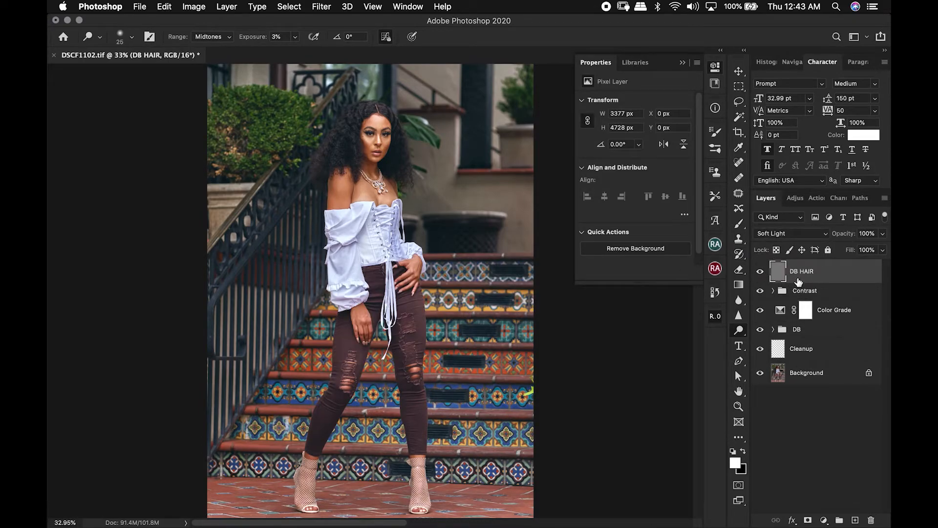
Add a Gradient Map adjustment layer above DB HAIR and reverse its gradient to give a black-and-white view of the photo
left_click(772, 329)
left_click(773, 330)
left_click(824, 519)
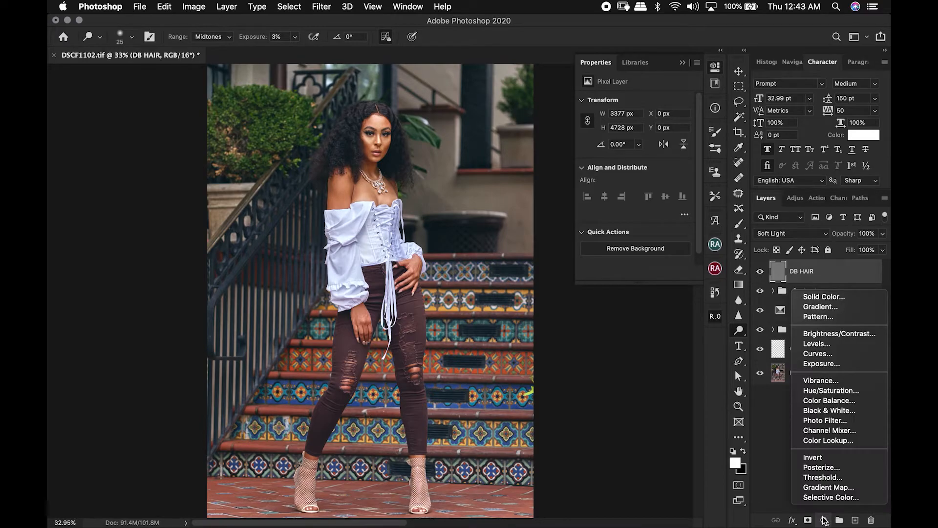
left_click(830, 487)
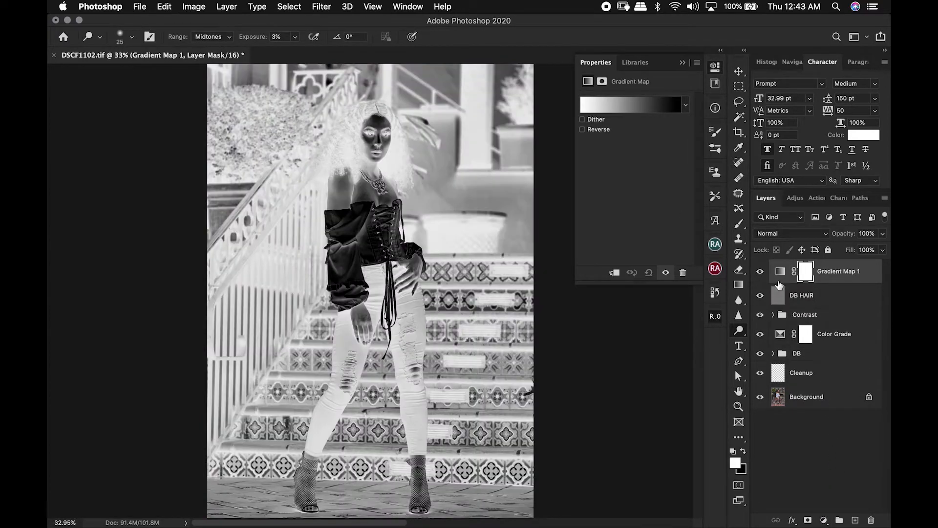
left_click(583, 129)
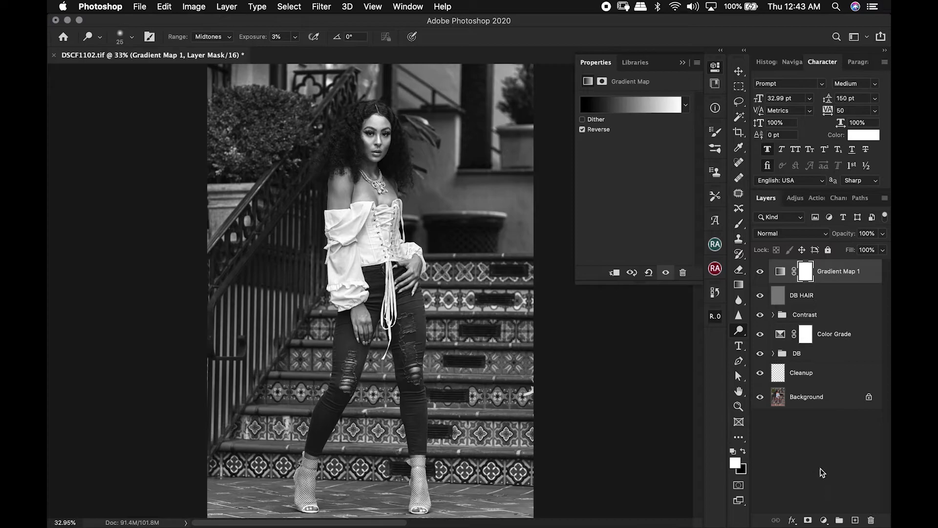
Add a Curves adjustment layer above the Gradient Map, setting a shadow point to input 24, output 48 and a highlight point to 167, 183
left_click(824, 520)
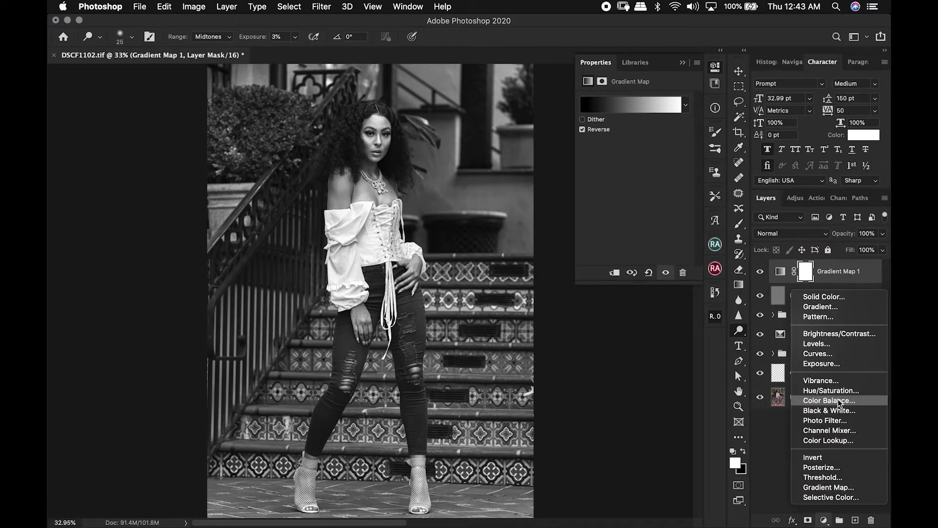
left_click(829, 353)
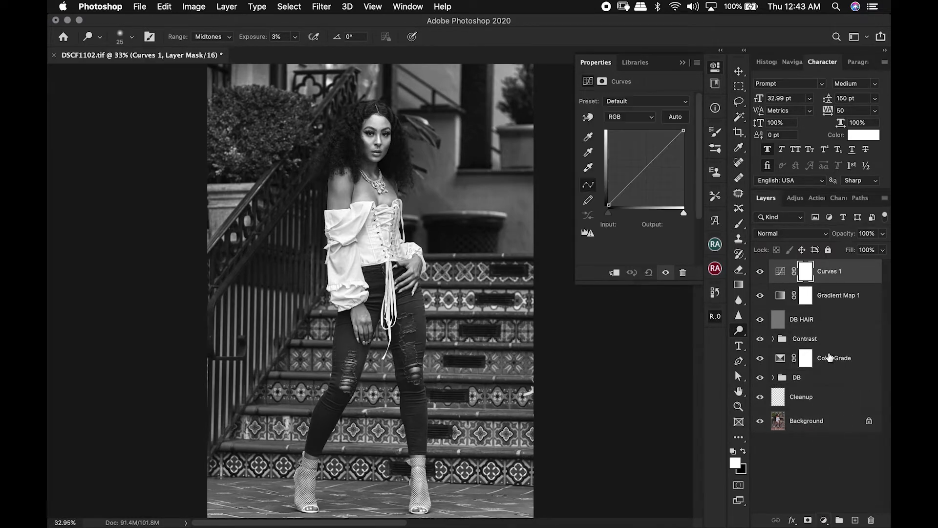
left_click(368, 114, "super")
left_click_drag(369, 114, 407, 114)
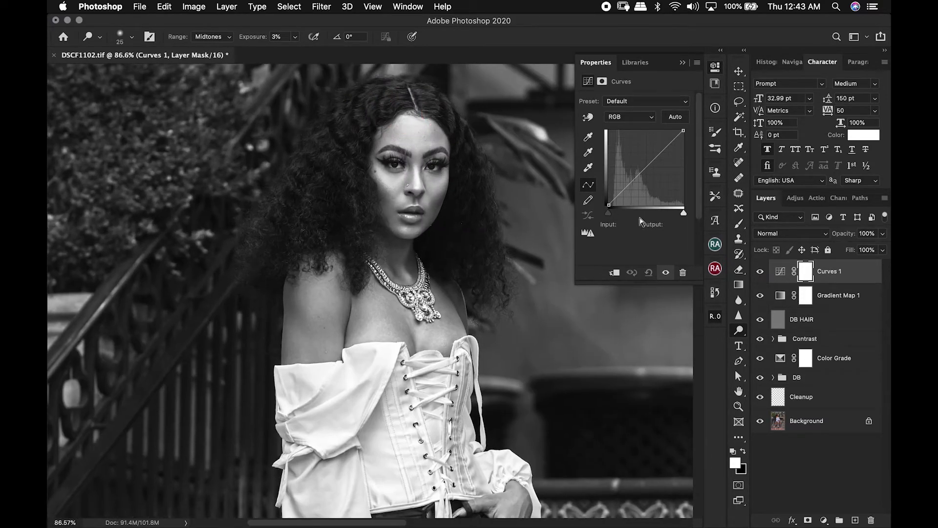
left_click_drag(629, 185, 629, 190)
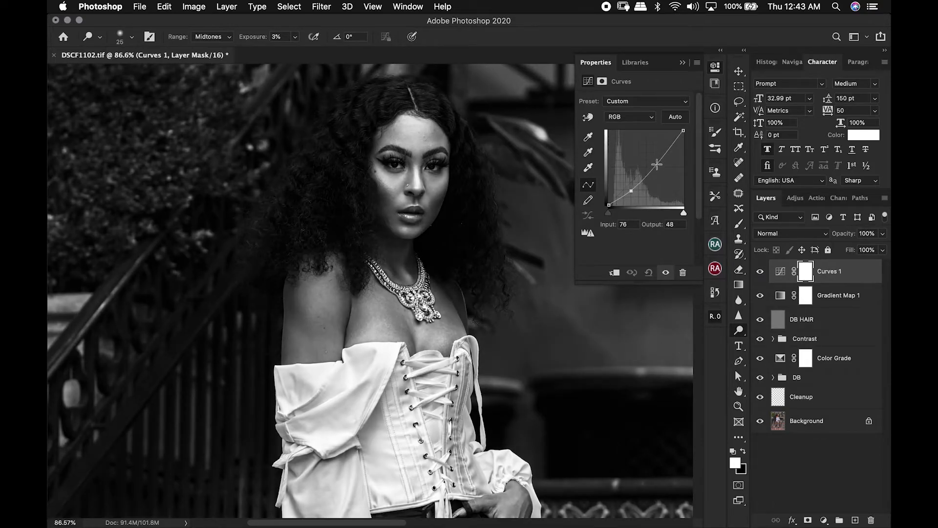
left_click_drag(657, 159, 657, 152)
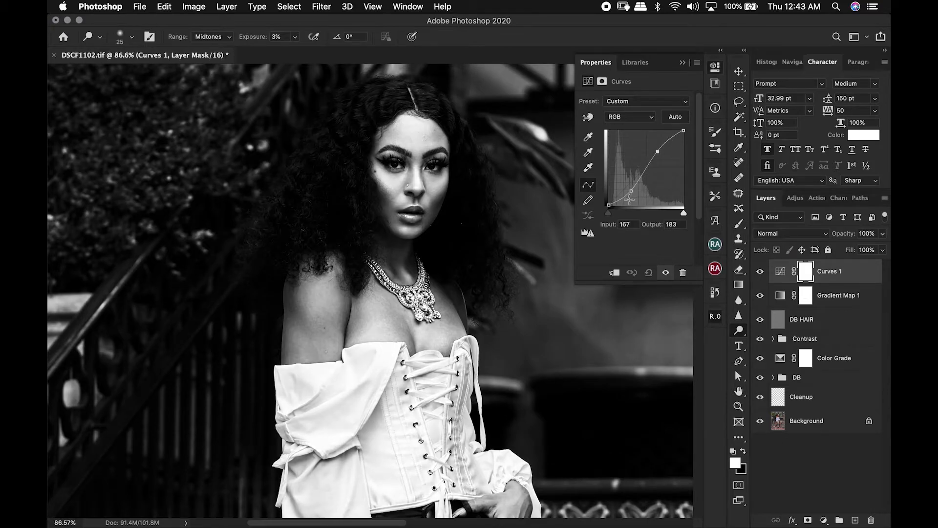
left_click_drag(631, 191, 618, 189)
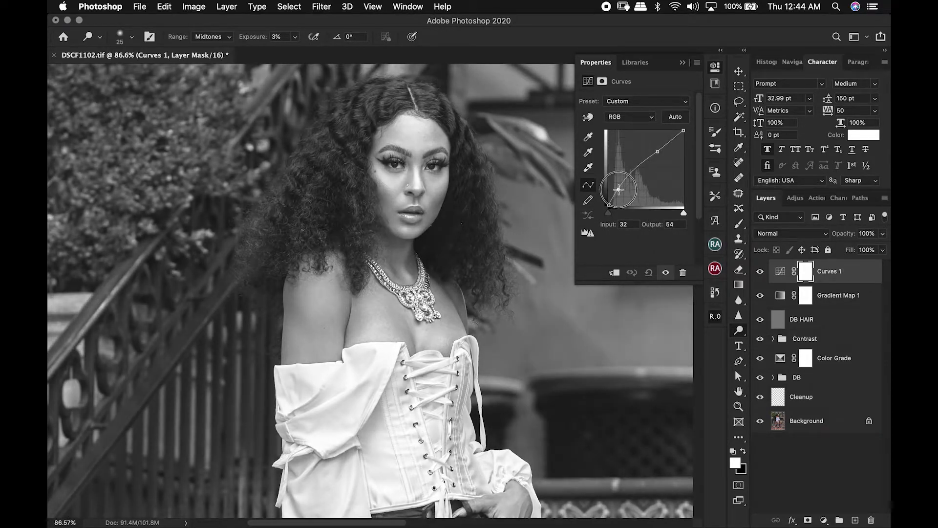
left_click_drag(618, 189, 616, 191)
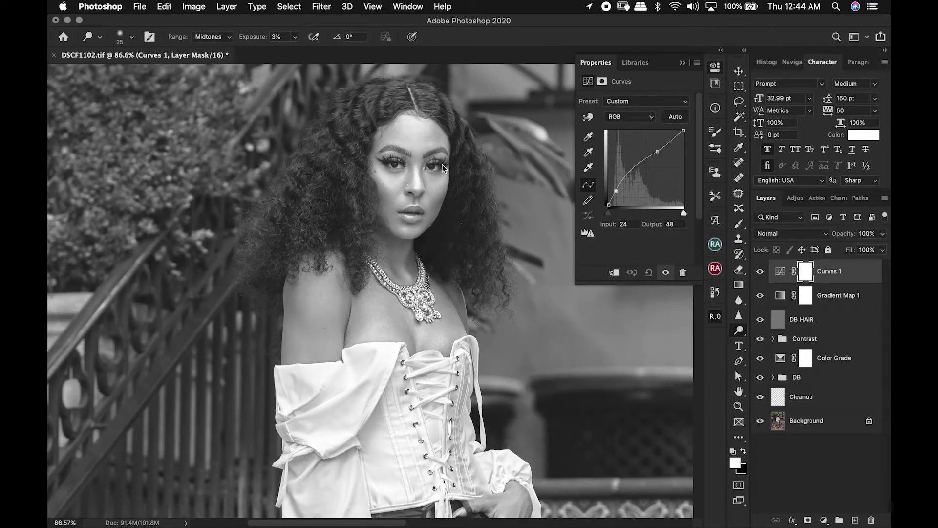
Group the Curves and Gradient Map layers and name the group Help
left_click(870, 300, "shift")
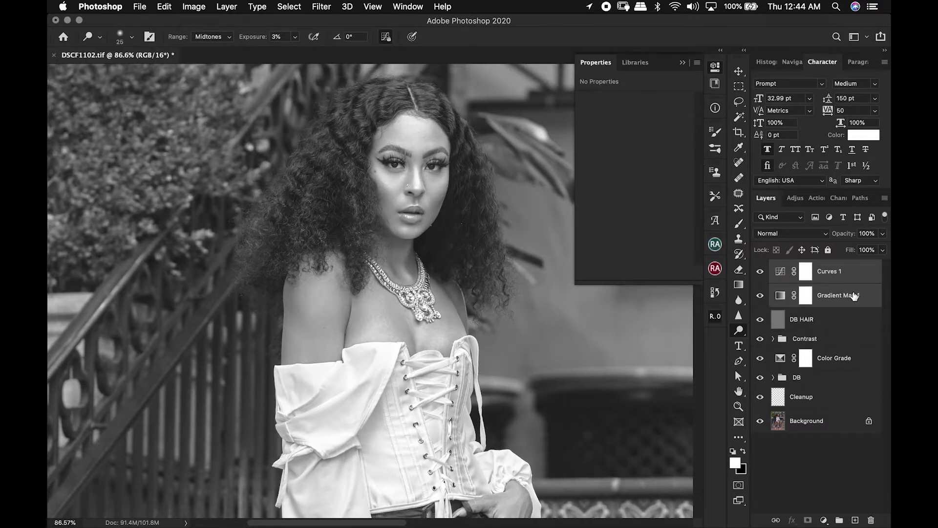
key("super+g")
double_click(805, 267)
type("He")
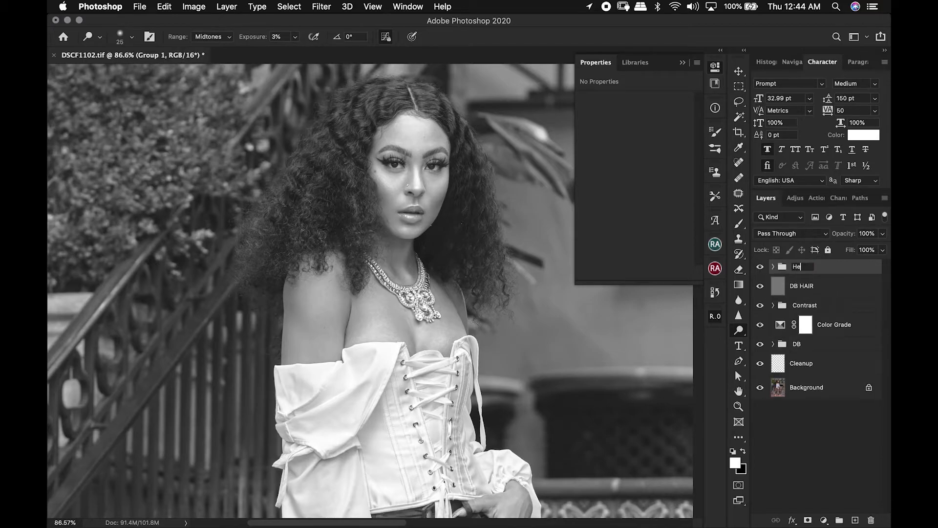
type("lp")
key("Return")
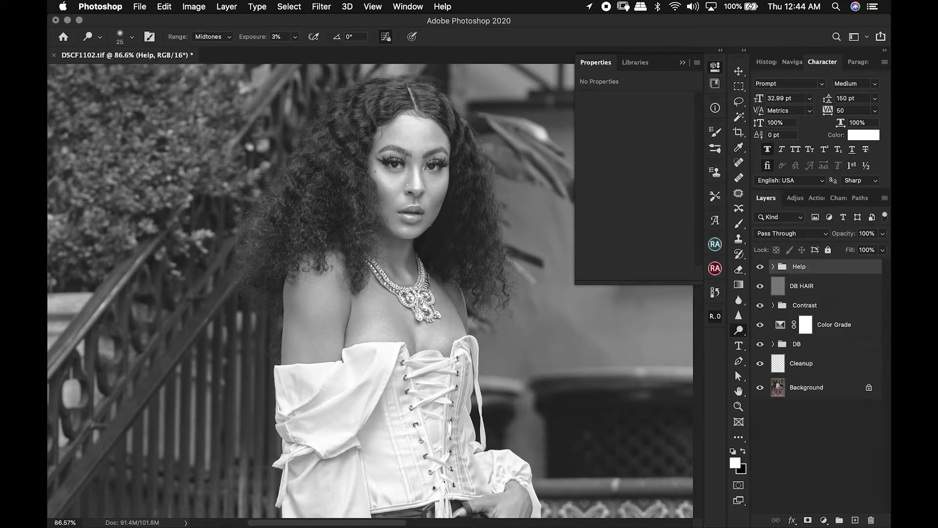
Dodge the hair highlights on the DB HAIR layer at 17% exposure, starting with a 25 px brush and reducing it to 9 px for finer strands
left_click(781, 288)
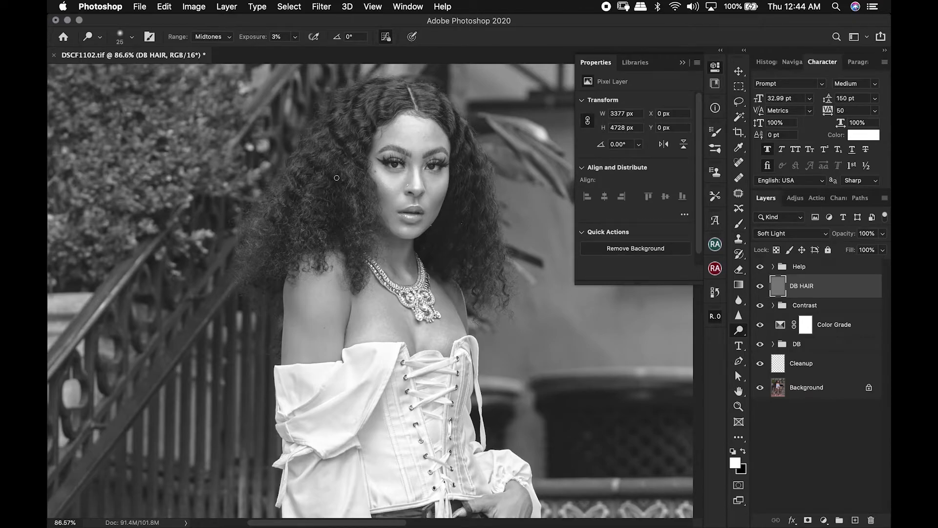
mouse_move(368, 140)
left_mouse_down()
mouse_move(367, 182)
mouse_move(384, 182)
left_mouse_up()
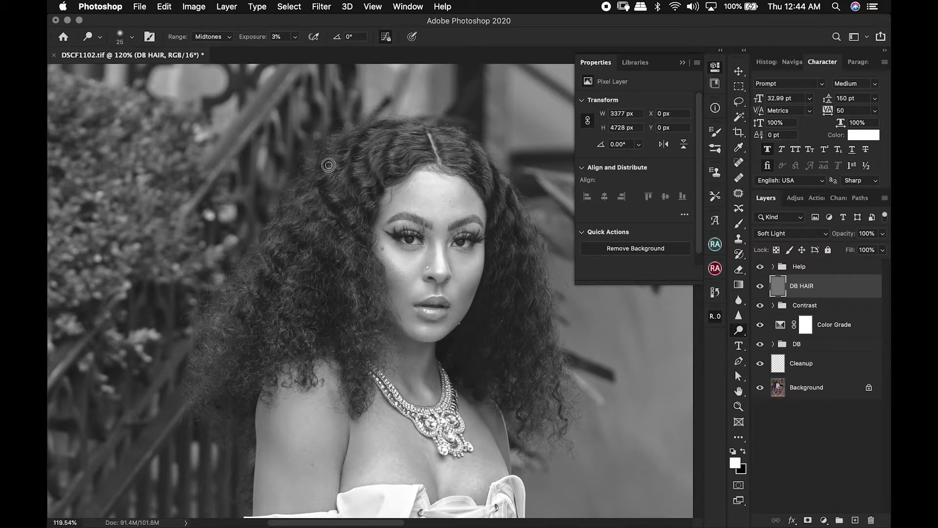
left_click(295, 37)
left_click_drag(292, 50, 298, 51)
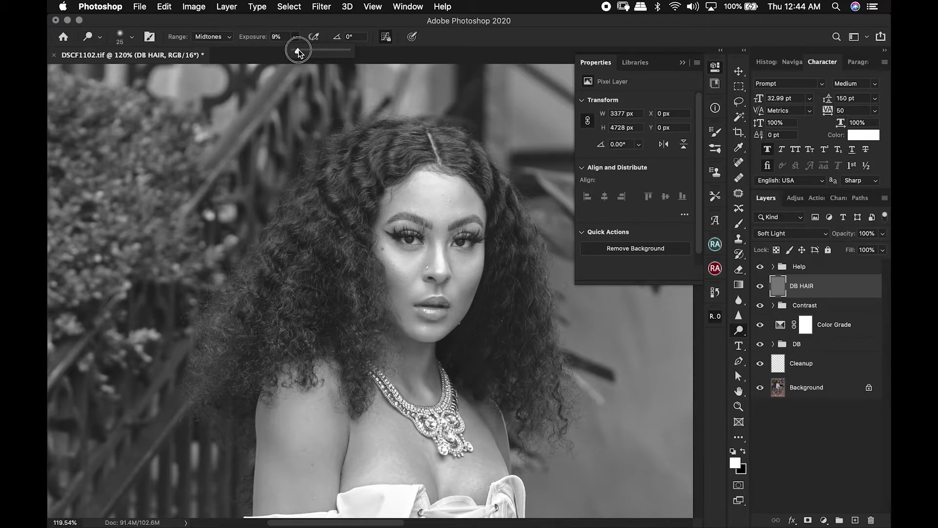
left_click_drag(302, 49, 301, 50)
left_click(482, 39)
mouse_move(329, 174)
left_mouse_down()
mouse_move(332, 197)
mouse_move(351, 219)
mouse_move(327, 231)
left_mouse_up()
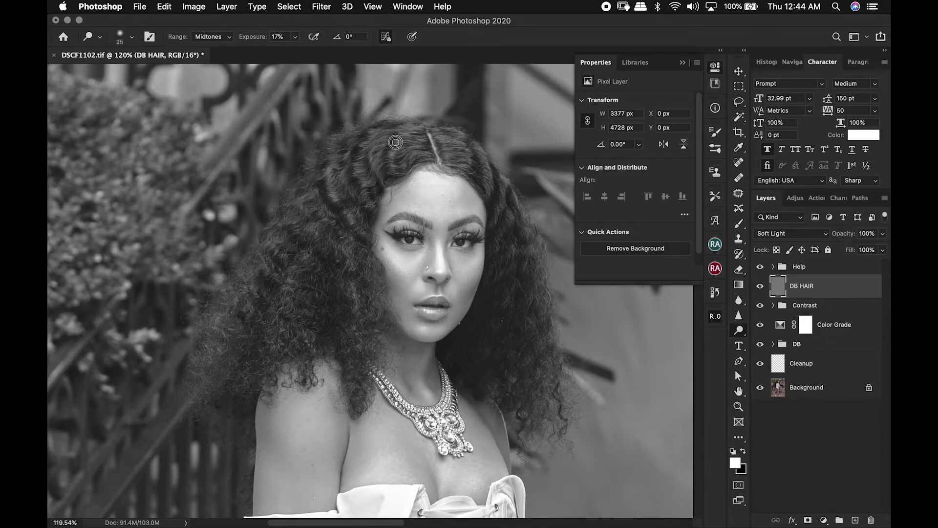
key("bracketleft")
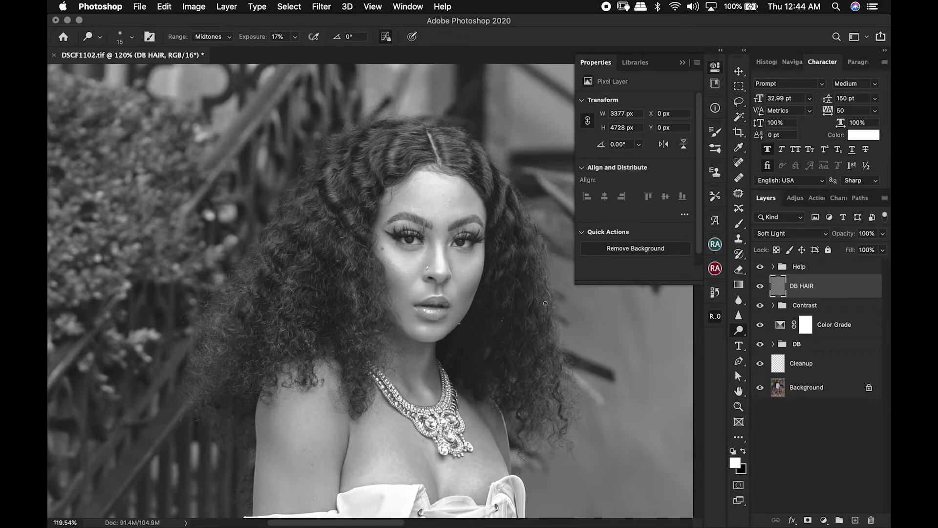
key("bracketleft")
left_click_drag(338, 198, 333, 201)
Hide the Help group and compare the hair in colour with DB HAIR hidden and shown, up close and from farther out
left_click(761, 266)
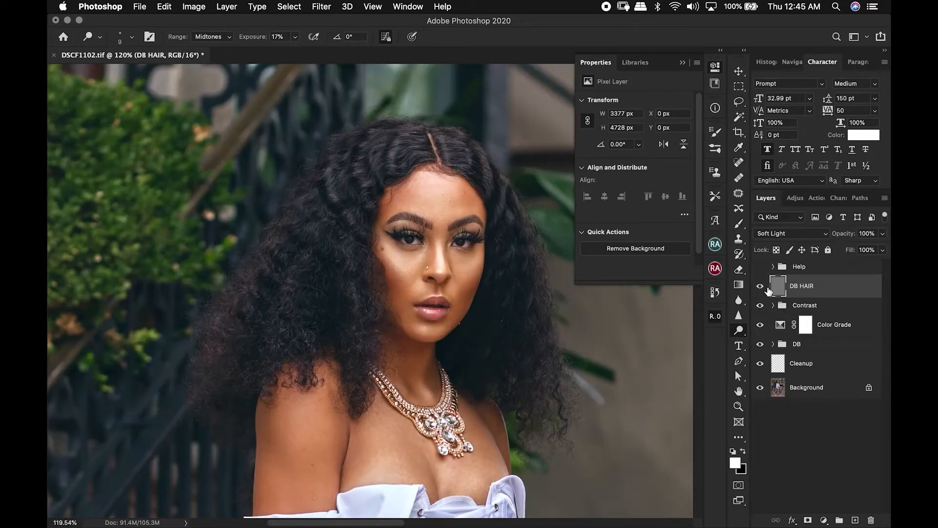
left_click(760, 286)
left_click(761, 288)
left_click(760, 287)
left_click(760, 287)
mouse_move(467, 308)
left_mouse_down()
mouse_move(422, 311)
mouse_move(461, 307)
left_mouse_up()
left_click(761, 287)
left_click(761, 288)
left_click(761, 288)
left_click(761, 289)
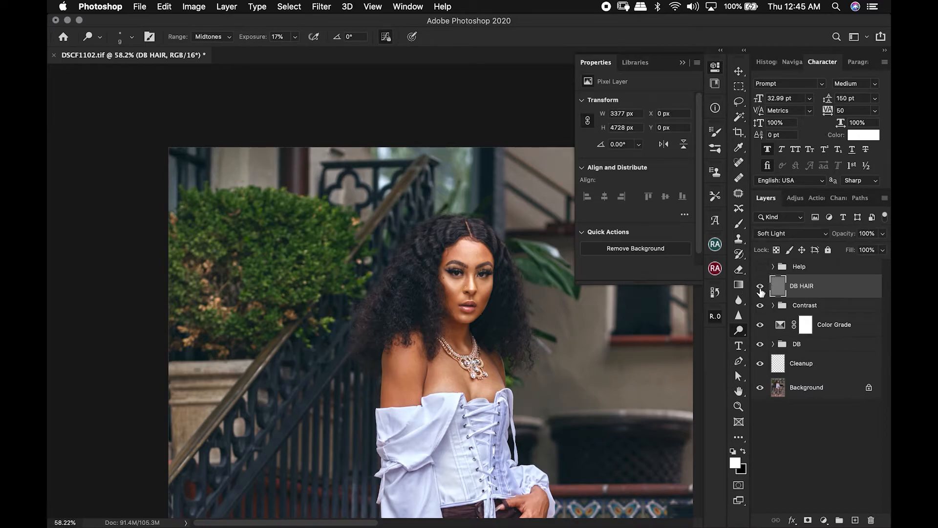
left_click(761, 289)
left_click(761, 289)
scroll(452, 262, "up", 3)
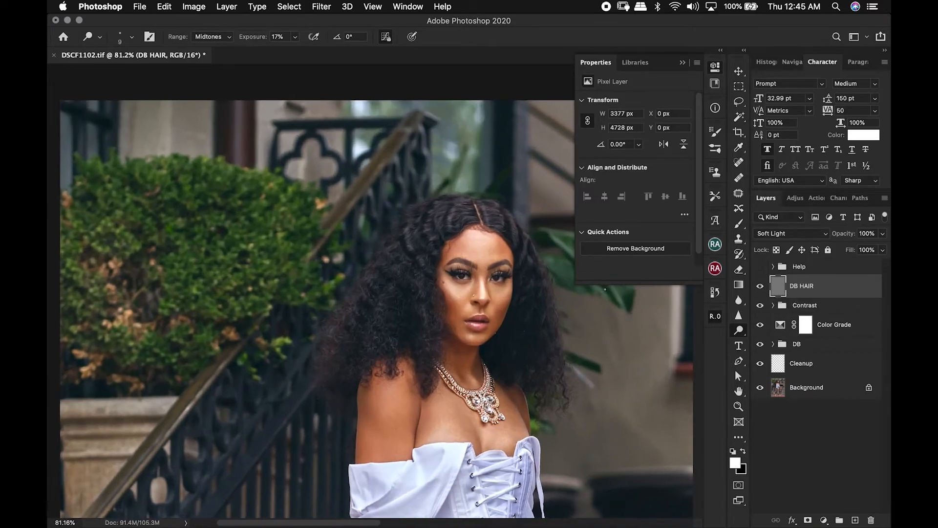
Show the Help group again and dodge the curls beside the cheek and neck on DB HAIR with the 9 px brush
left_click(760, 267)
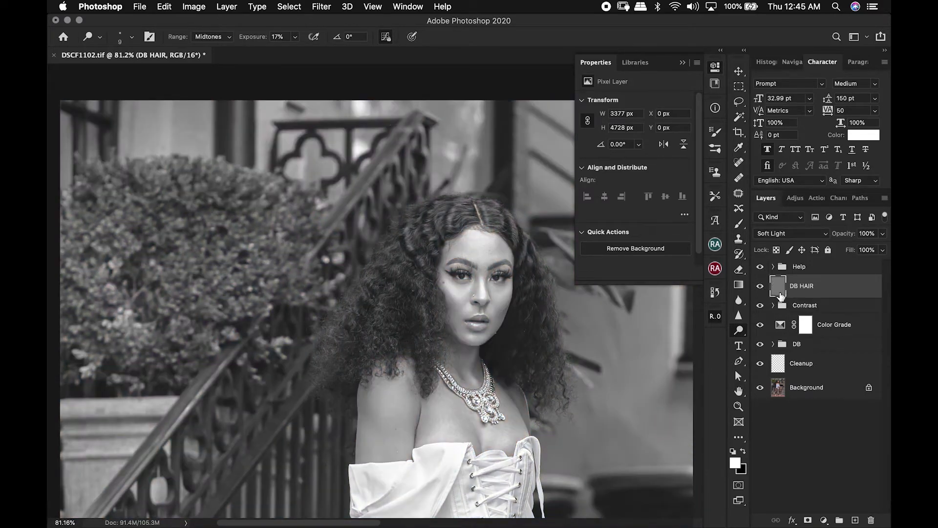
scroll(431, 291, "up", 2)
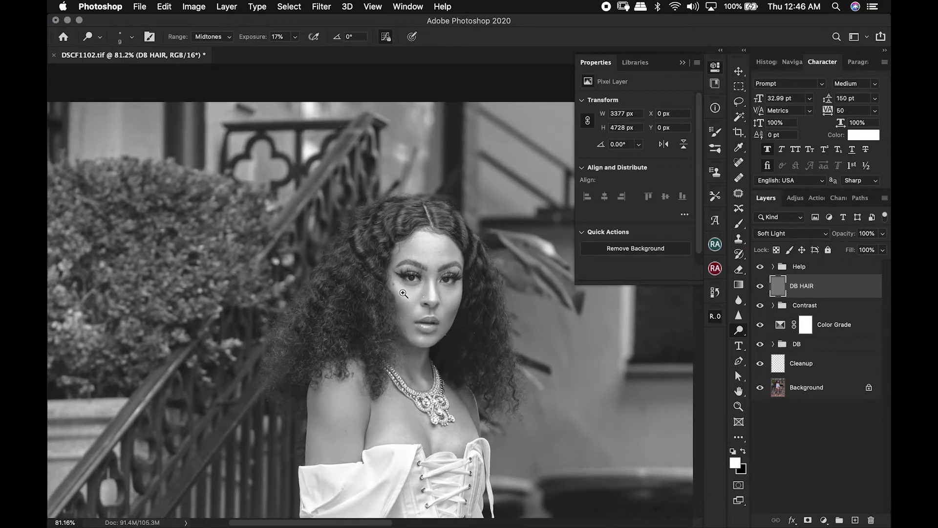
scroll(431, 291, "up", 1)
scroll(431, 291, "up", 2)
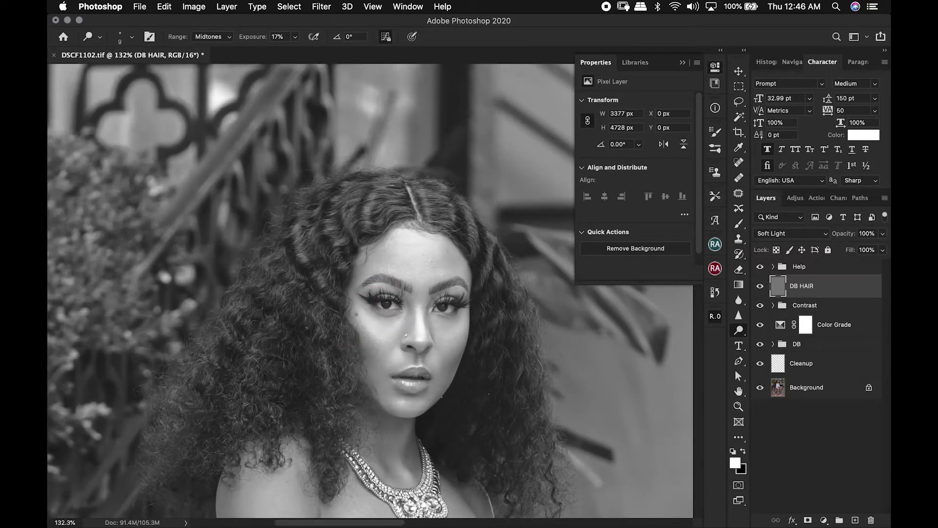
left_click_drag(339, 340, 337, 270)
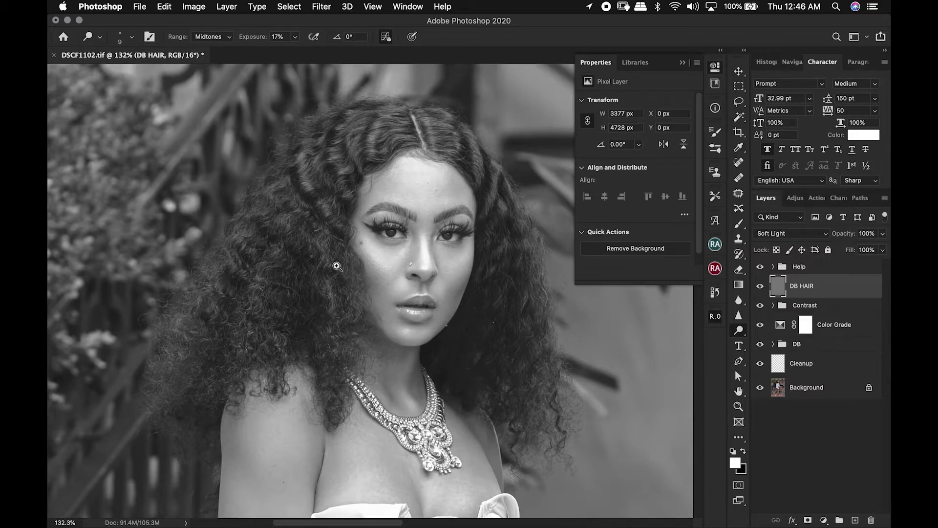
scroll(292, 274, "up", 1)
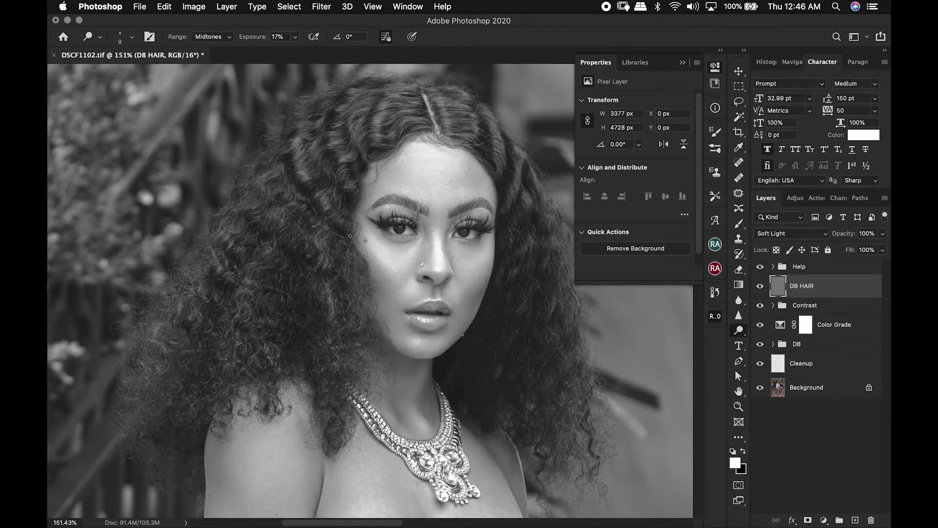
left_click_drag(346, 258, 349, 312)
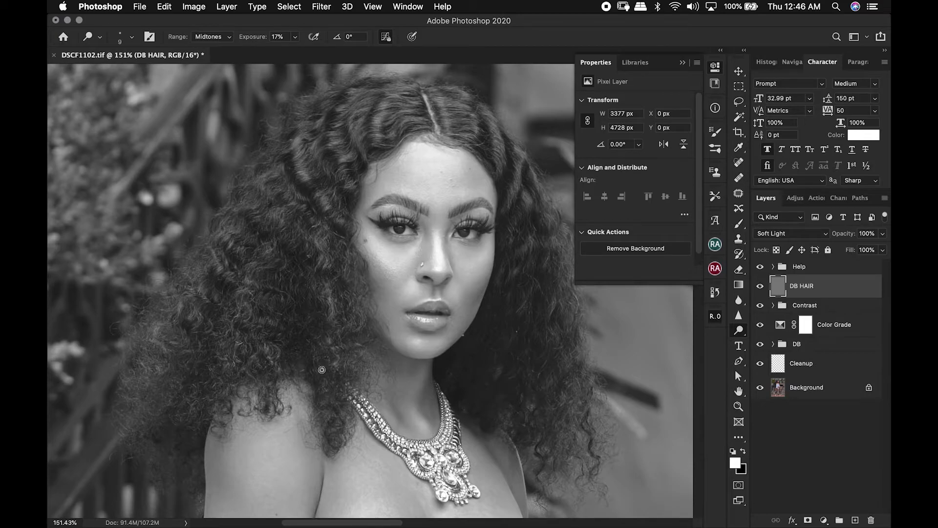
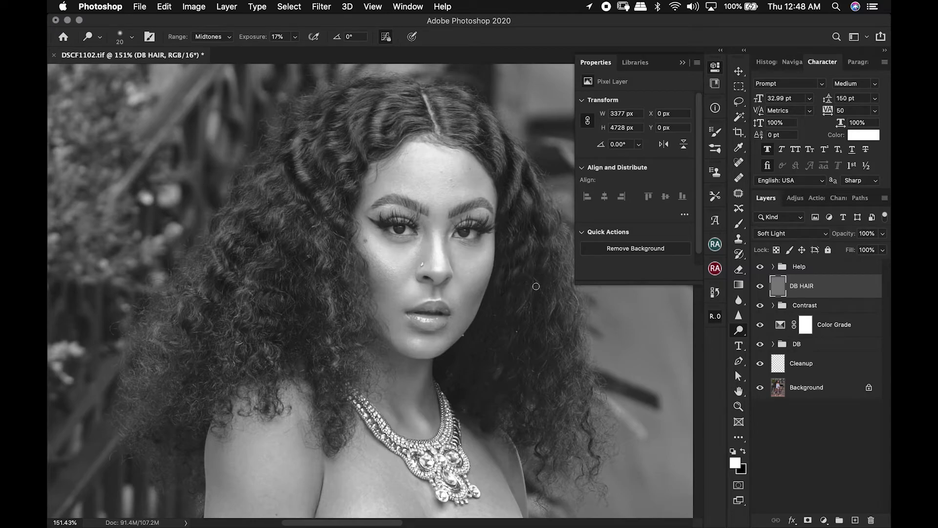
Continue dodging the outer curls on both sides of the face with the brush at 20 px
key("bracketright")
key("bracketright")
key("bracketright")
key("bracketleft")
key("bracketleft")
key("bracketleft")
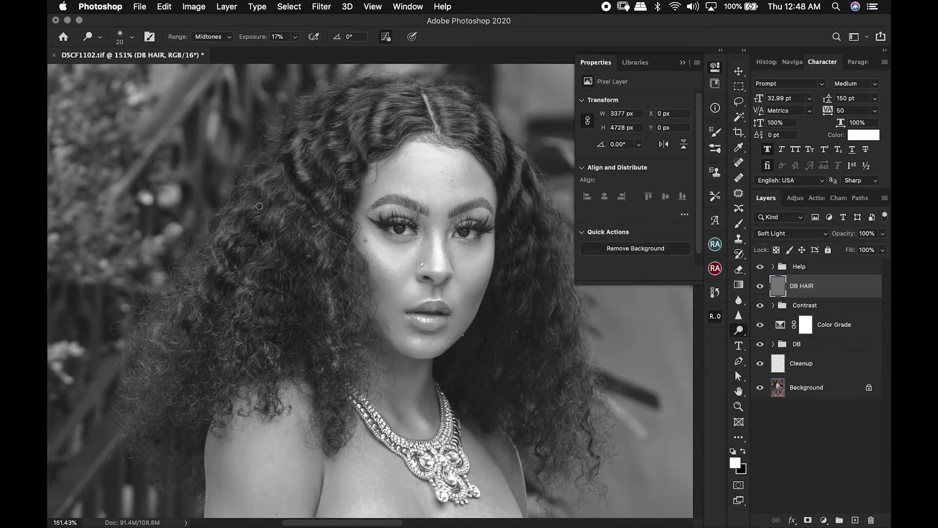
Dodge broader areas of the hair with the brush enlarged to 70 px and reduced to 50 px
key("super+0")
left_click_drag(373, 123, 420, 123)
key("bracketright")
key("bracketright")
key("bracketright")
key("bracketright")
key("bracketright")
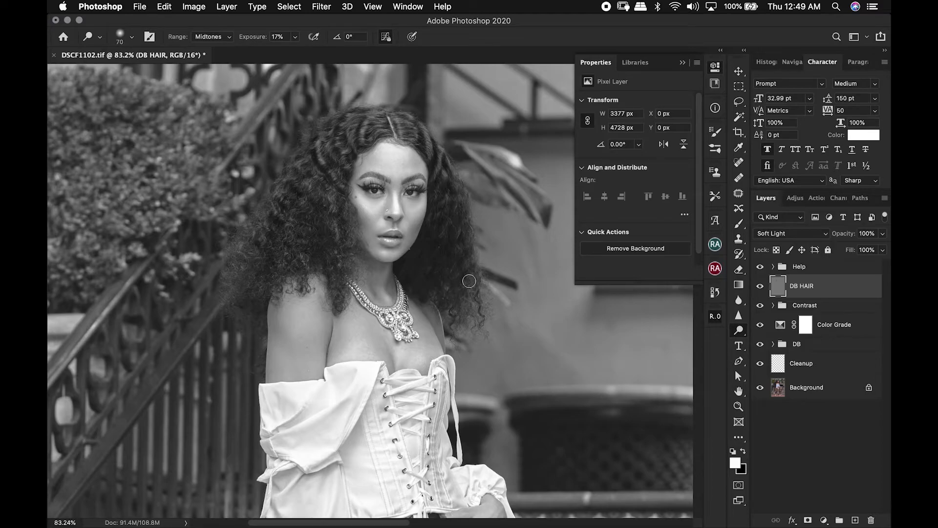
key("bracketleft")
key("bracketleft")
Hide the Help group and examine the hair dodging on the whole photo and up close, with DB HAIR hidden and shown
key("super+0")
left_click(760, 266)
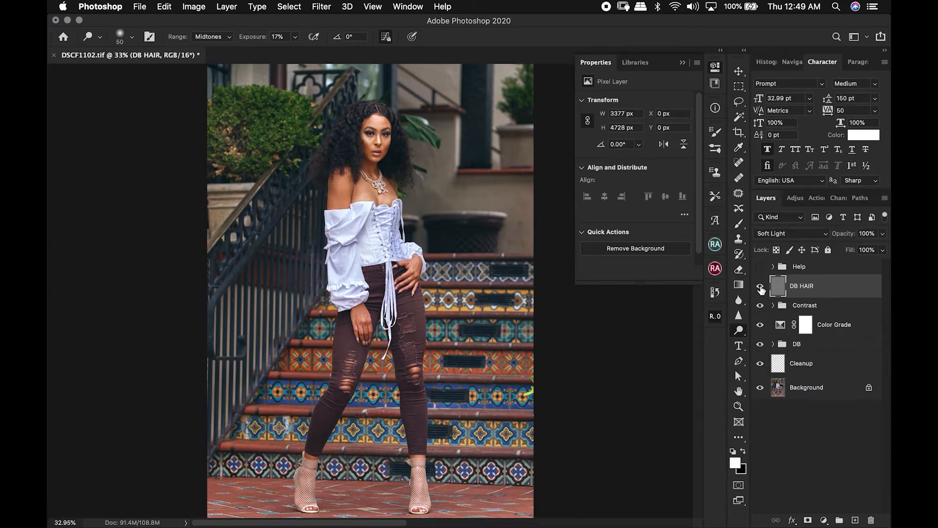
scroll(423, 146, "up", 5)
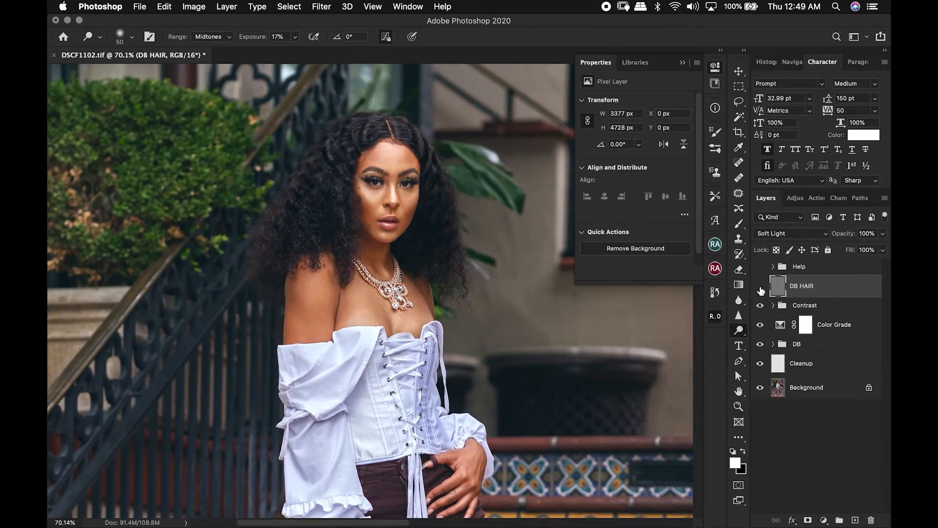
scroll(498, 254, "up", 4)
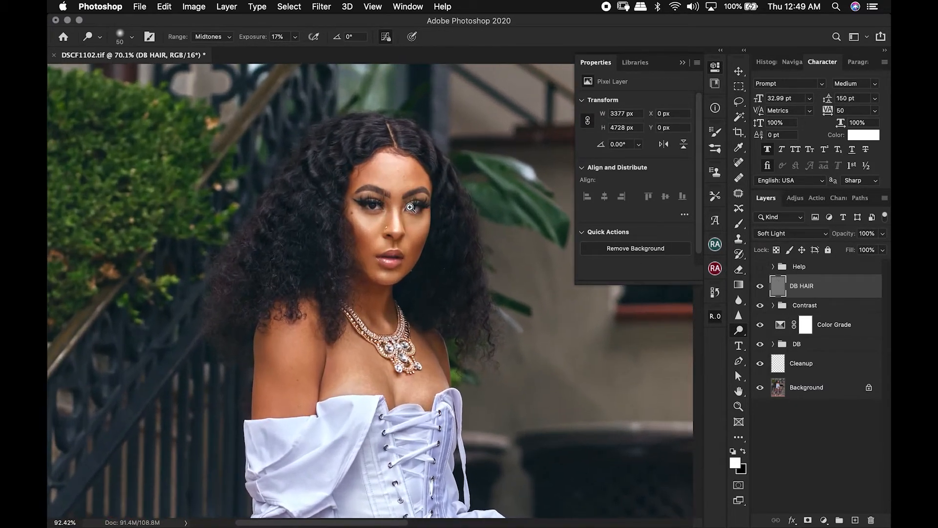
left_click(760, 287)
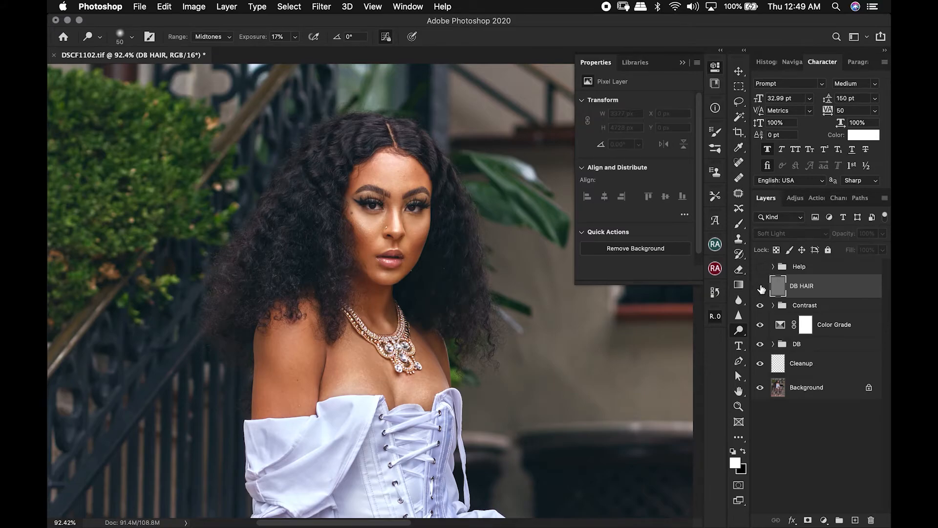
left_click(760, 286)
left_click(760, 287)
left_click(761, 287)
left_click(760, 286)
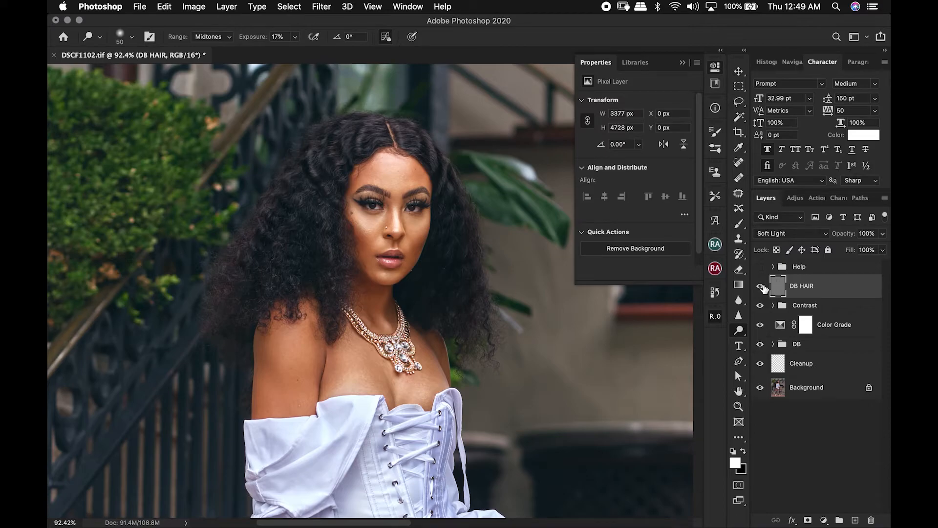
left_click(763, 287)
left_click(763, 288)
left_click(763, 287)
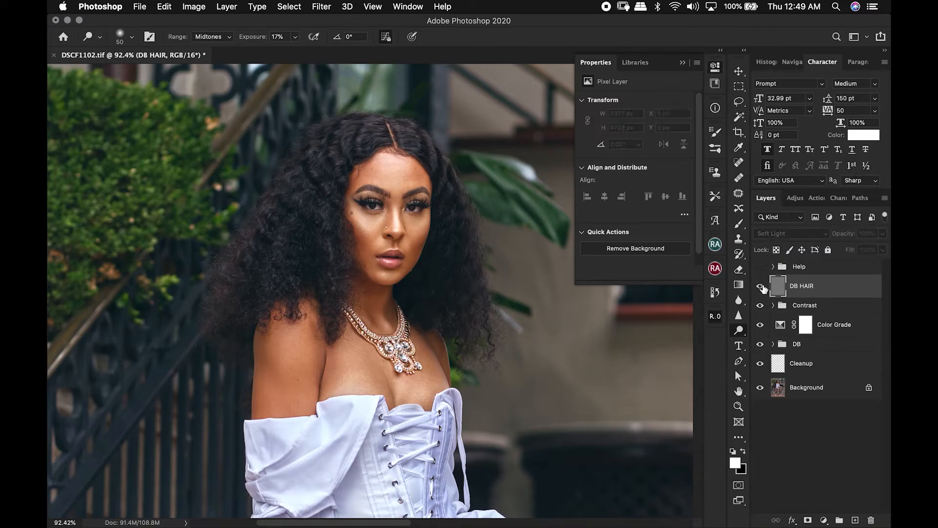
left_click(763, 288)
left_click(763, 288)
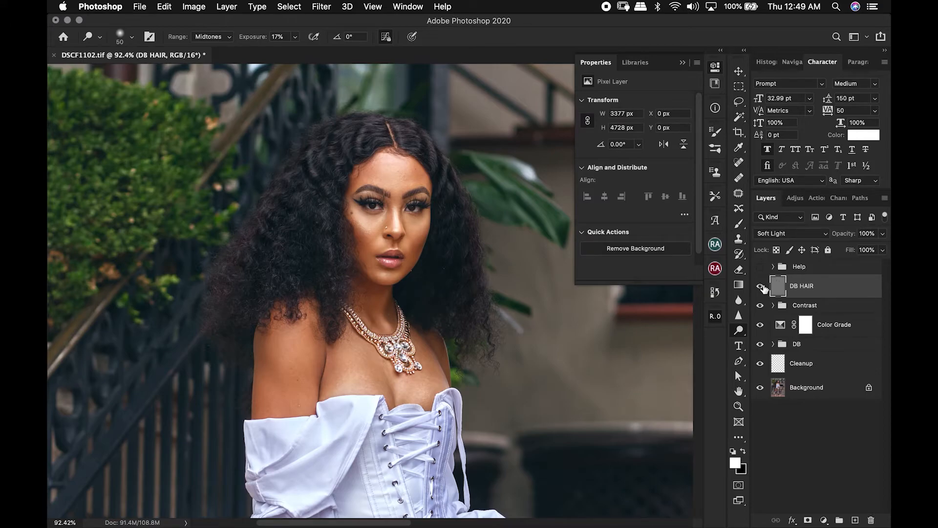
left_click(763, 288)
left_click(763, 288)
Lower the underlying layer's white limit in DB HAIR's Blend If settings and compare the hair before and after
double_click(872, 292)
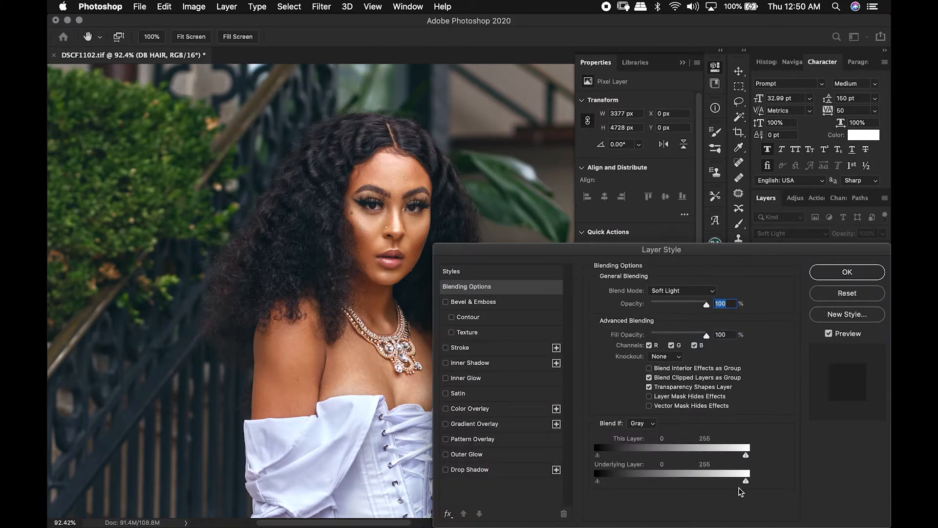
left_click_drag(745, 481, 709, 482)
left_click(846, 272)
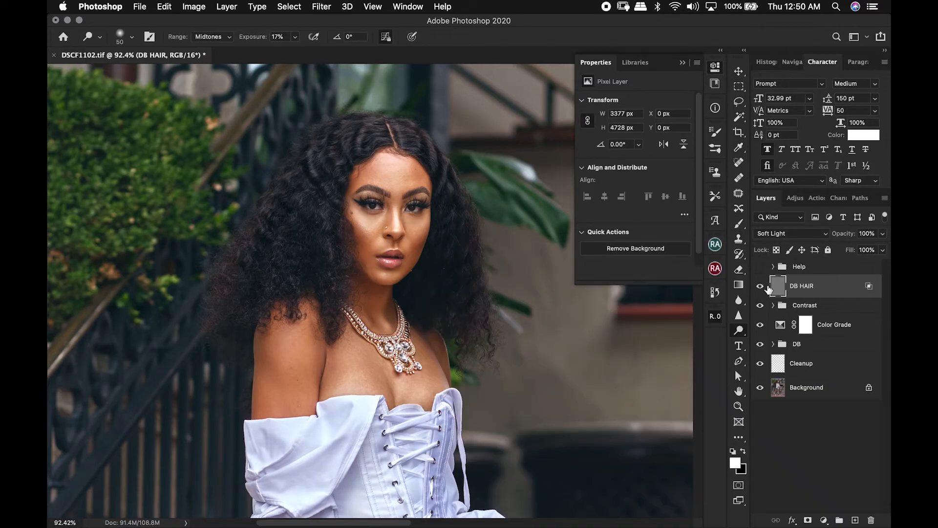
key("super+z")
key("super+shift+z")
key("super+0")
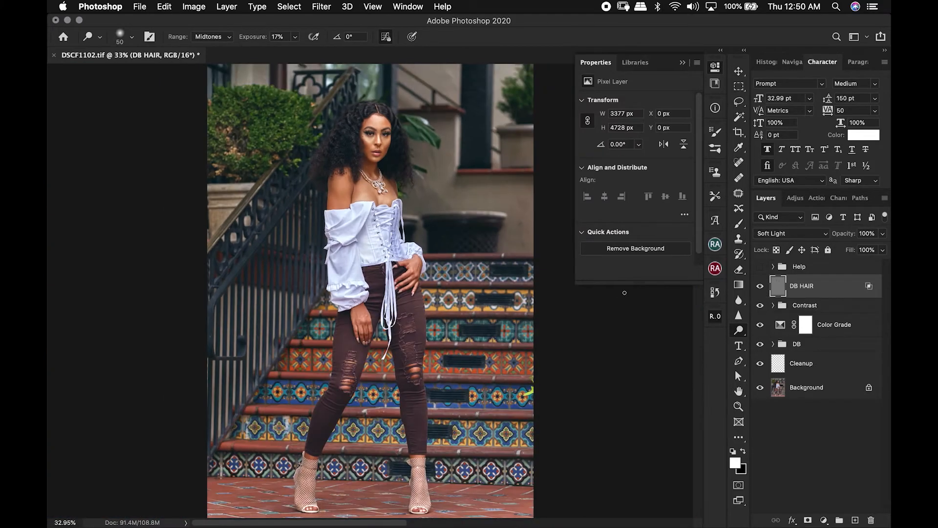
Set the DB HAIR layer's opacity to 74% and compare the whole photo with the layer hidden and shown
left_click(761, 287)
left_click(763, 289)
left_click(883, 234)
left_click_drag(884, 245, 869, 251)
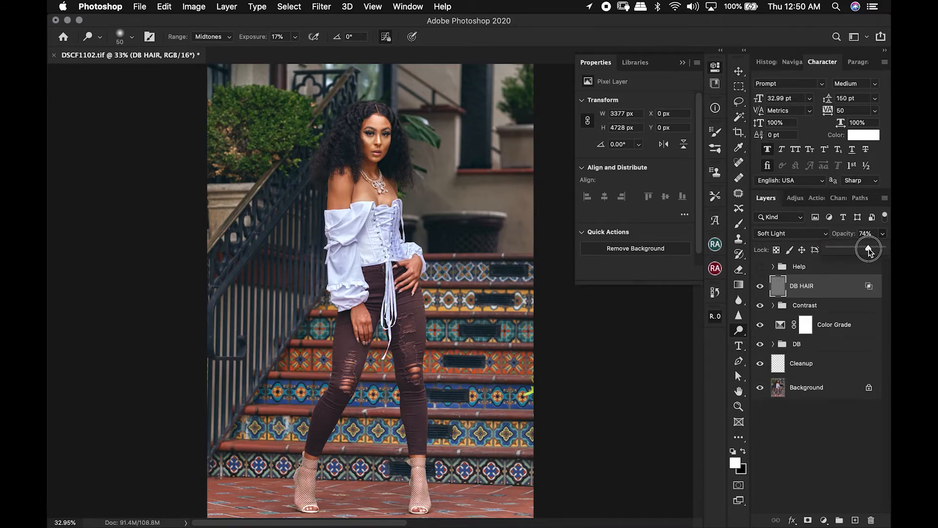
left_click(761, 288)
left_click(763, 293)
left_click(764, 292)
left_click(766, 293)
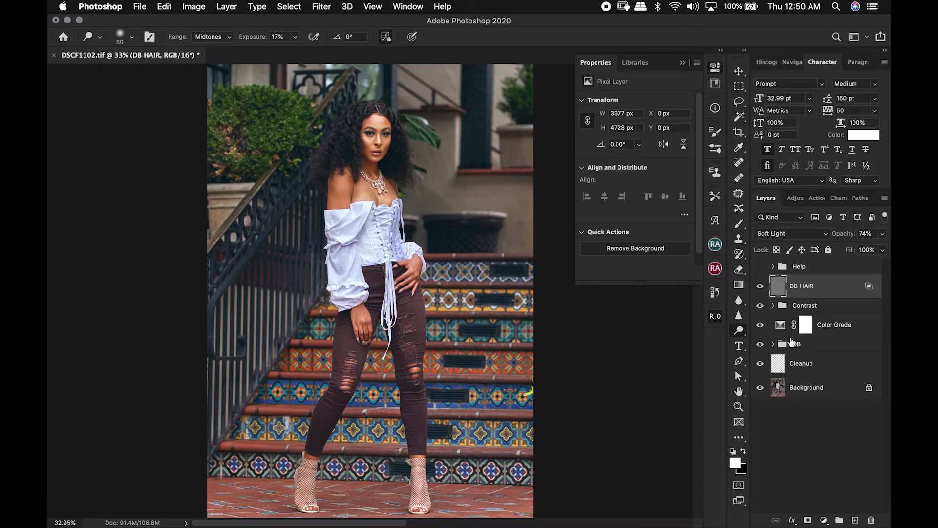
Group the layers from DB HAIR down to Cleanup and compare the photo with the group hidden and shown
left_click(830, 366, "shift")
key("super+g")
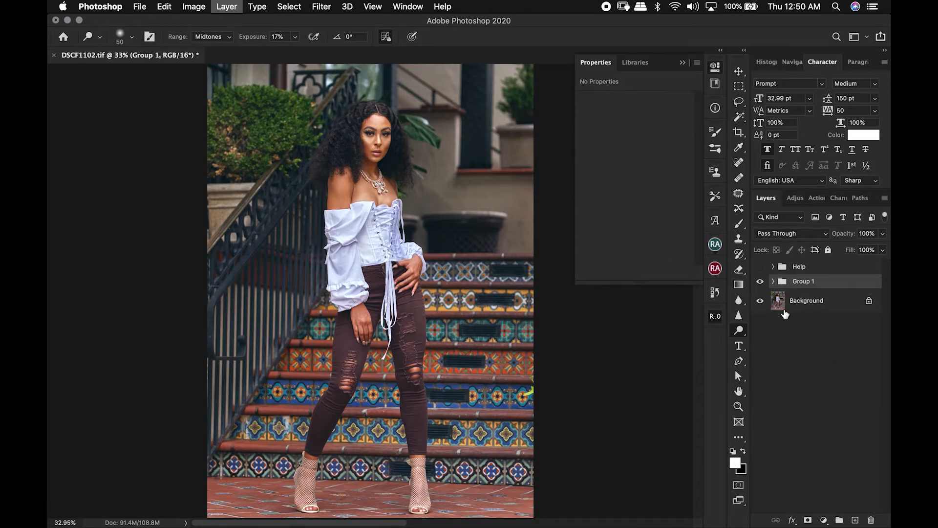
left_click(761, 281)
left_click(761, 282)
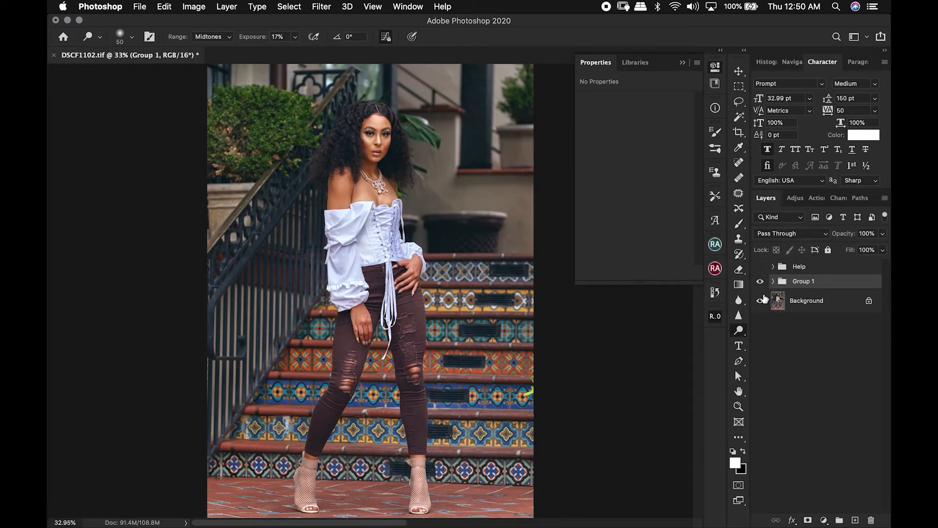
left_click(760, 282)
left_click(761, 282)
Save the layered TIFF with no image compression, interleaved pixels, IBM PC byte order and RLE layers, then compare the group hidden and shown
key("super+s")
left_click(534, 192)
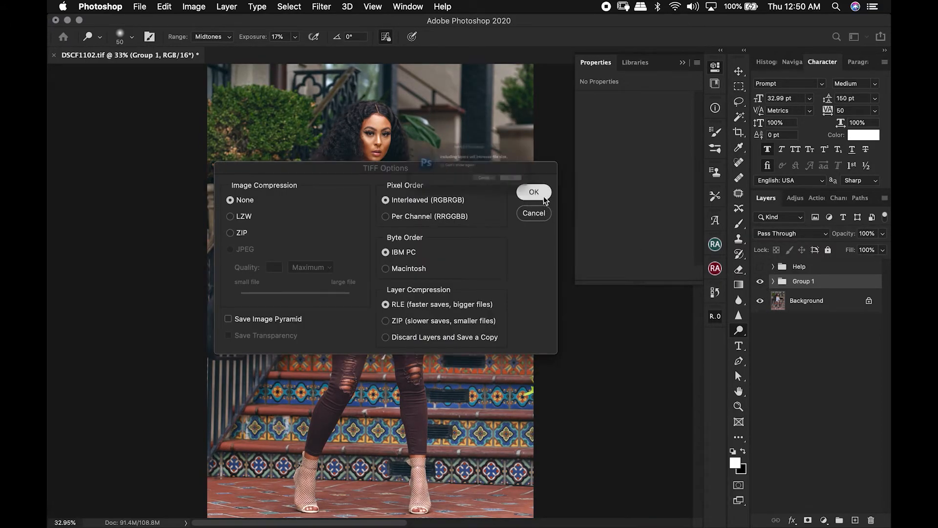
left_click(556, 196)
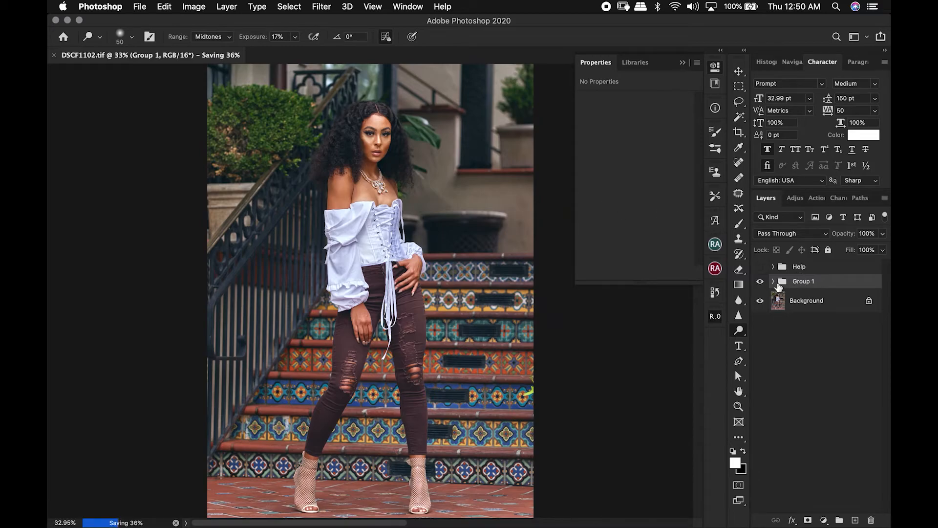
left_click(762, 284)
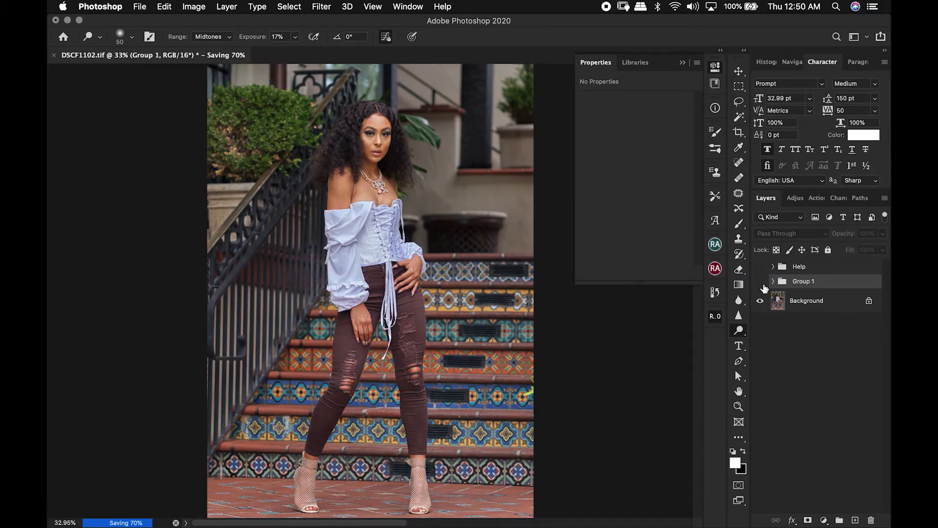
left_click(762, 283)
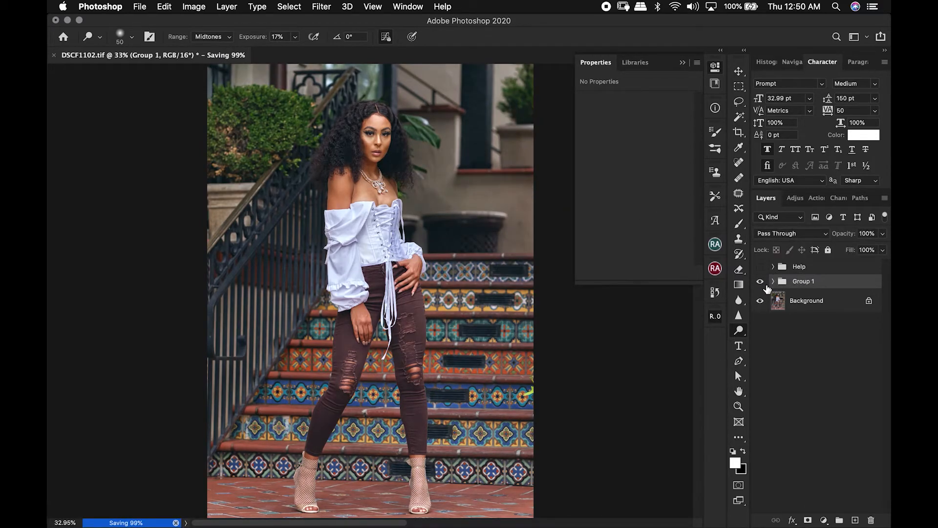
Expand Group 1, hide all its layers, then examine the Cleanup layer's effect on the whole photo and up close
left_click(773, 281)
left_click_drag(765, 304, 759, 381)
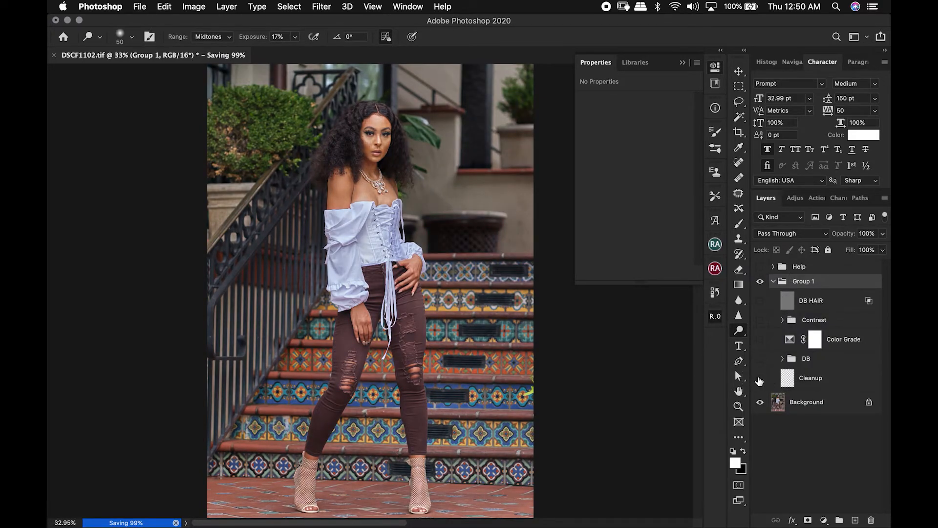
left_click(760, 379)
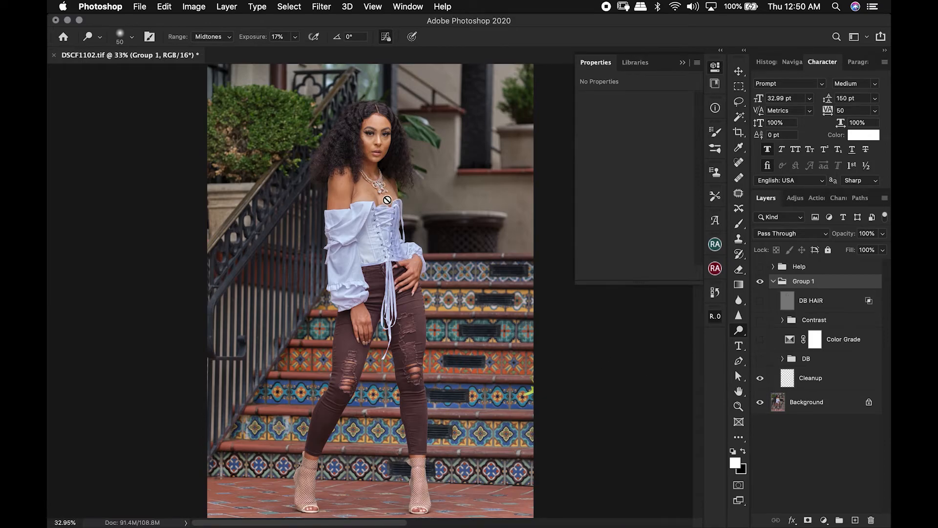
left_click(864, 384)
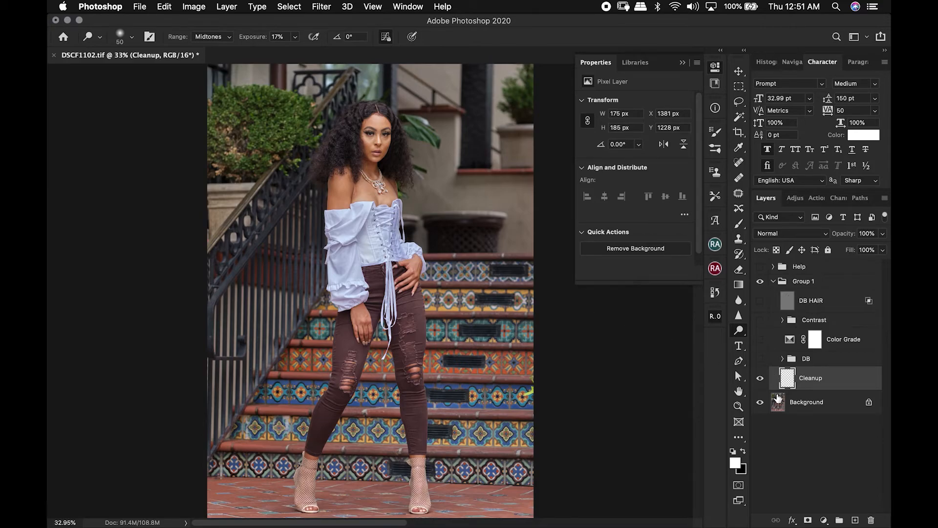
left_click(762, 380)
left_click(763, 381)
left_click_drag(353, 190, 385, 193)
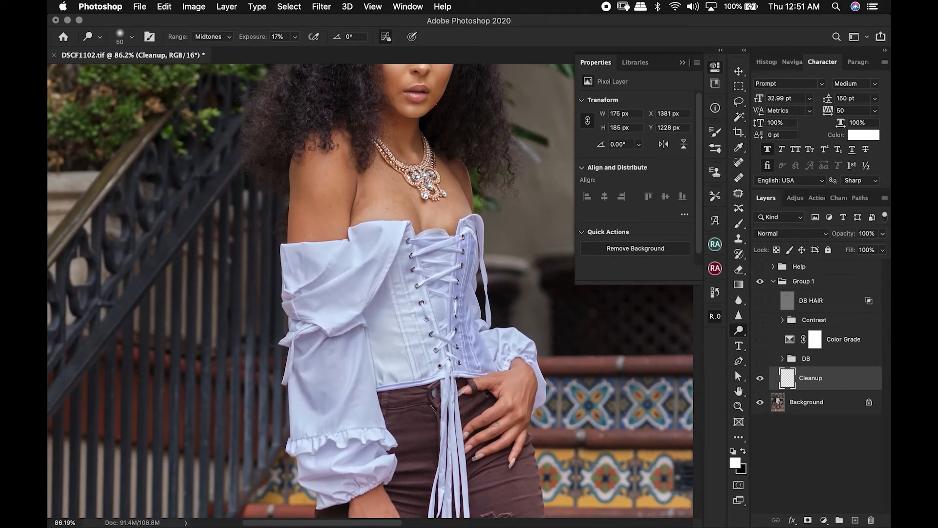
left_click(760, 379)
left_click(760, 380)
left_click_drag(487, 269, 477, 377)
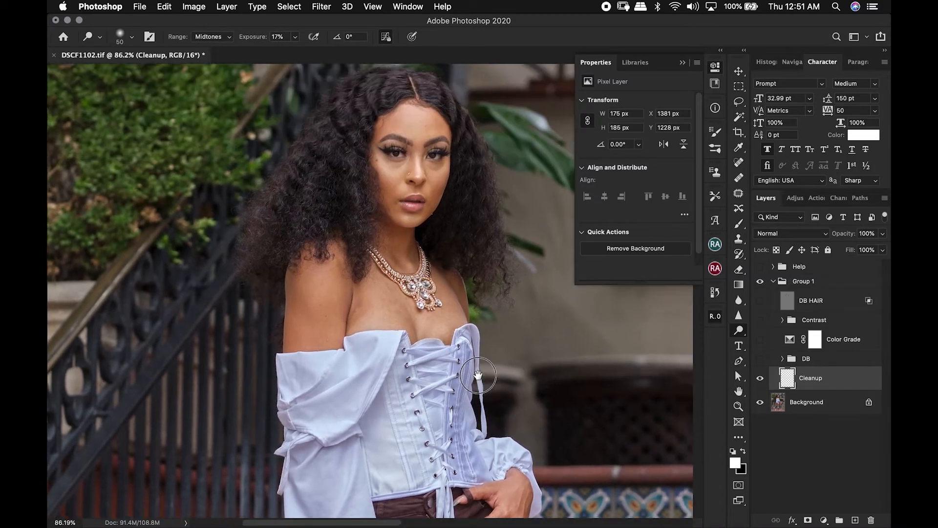
Show the DB group and the Color Grade layer in turn, comparing each one's effect hidden and shown
left_click(766, 361)
left_click(766, 361)
left_click(765, 361)
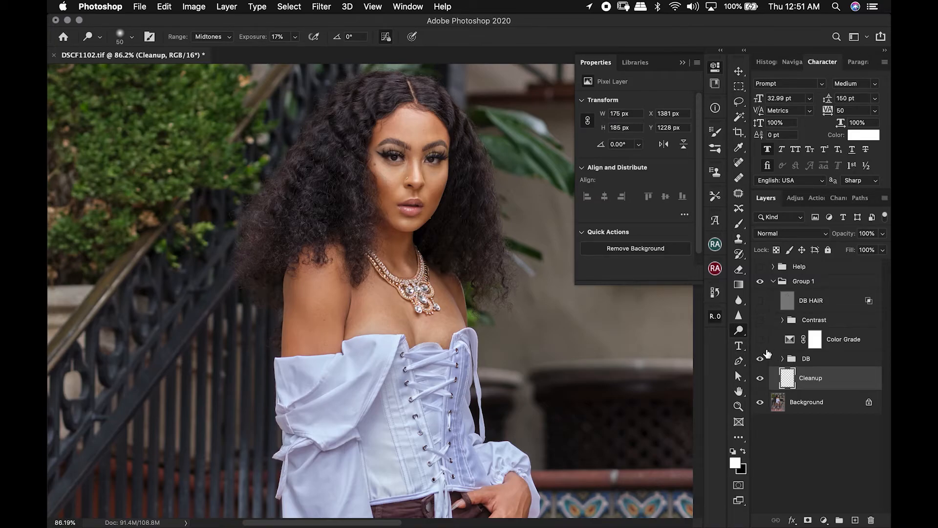
left_click(762, 342)
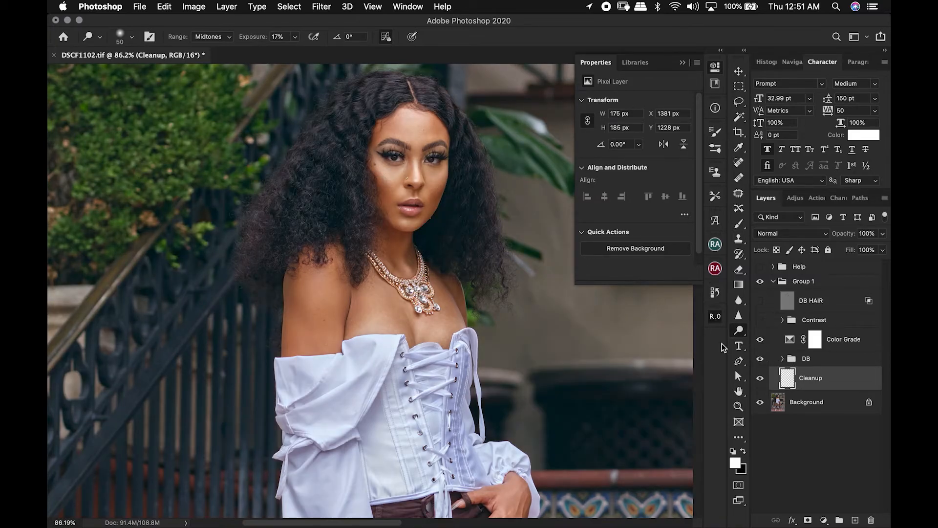
key("super+0")
left_click(762, 341)
left_click(762, 340)
left_click(761, 341)
left_click(761, 341)
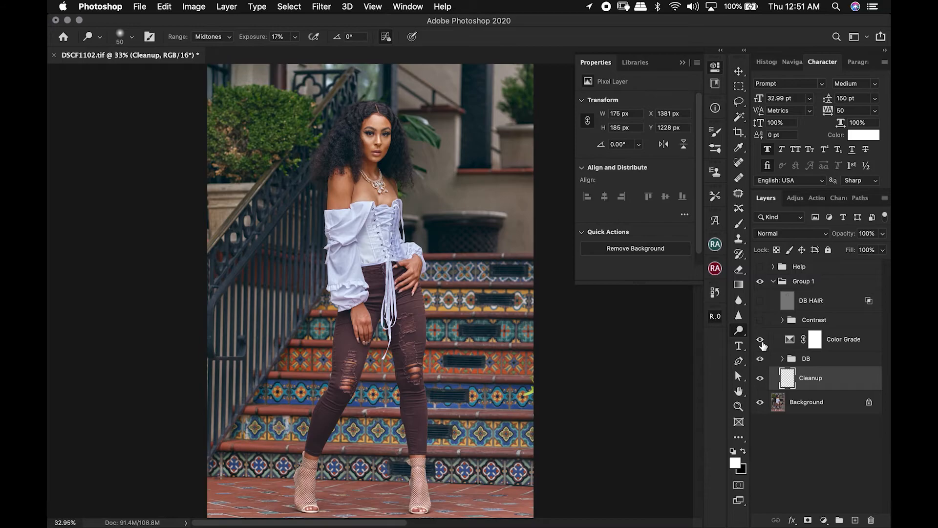
Show the Contrast group and the DB HAIR layer in turn, comparing each one's effect on the whole photo
left_click(761, 321)
left_click(766, 326)
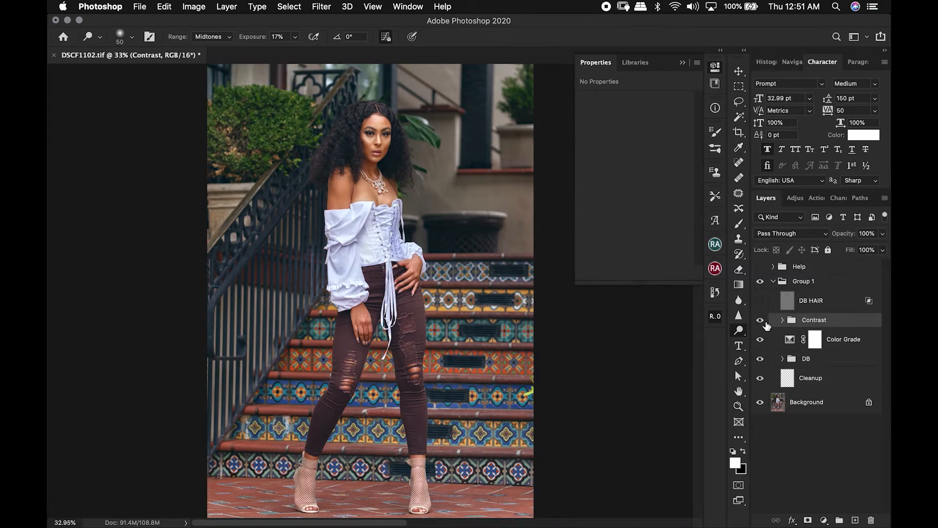
left_click(766, 326)
left_click(765, 325)
left_click(761, 302)
left_click(761, 302)
left_click(761, 301)
left_click(772, 310)
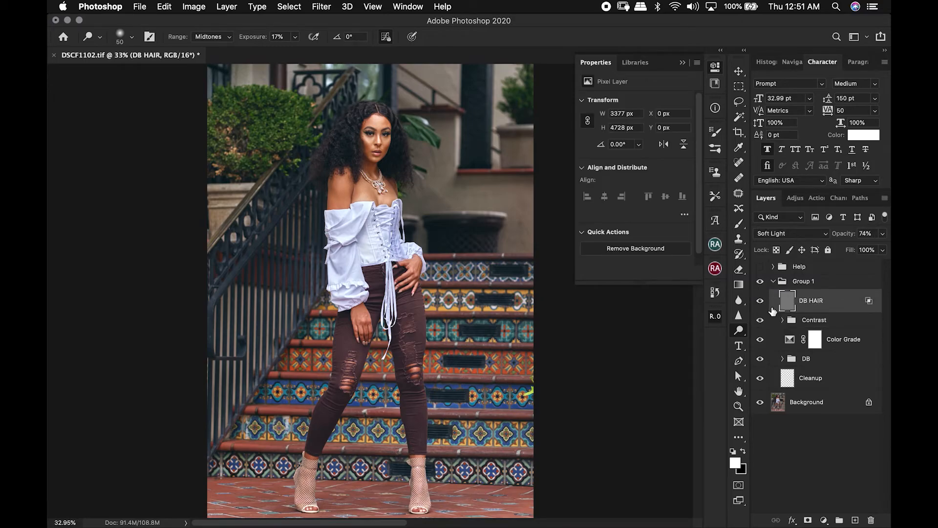
left_click(764, 303)
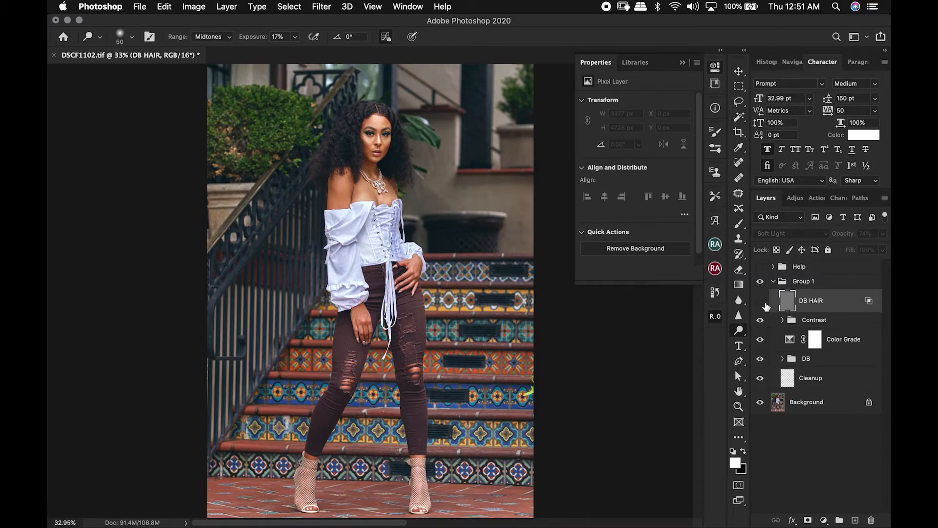
left_click(764, 303)
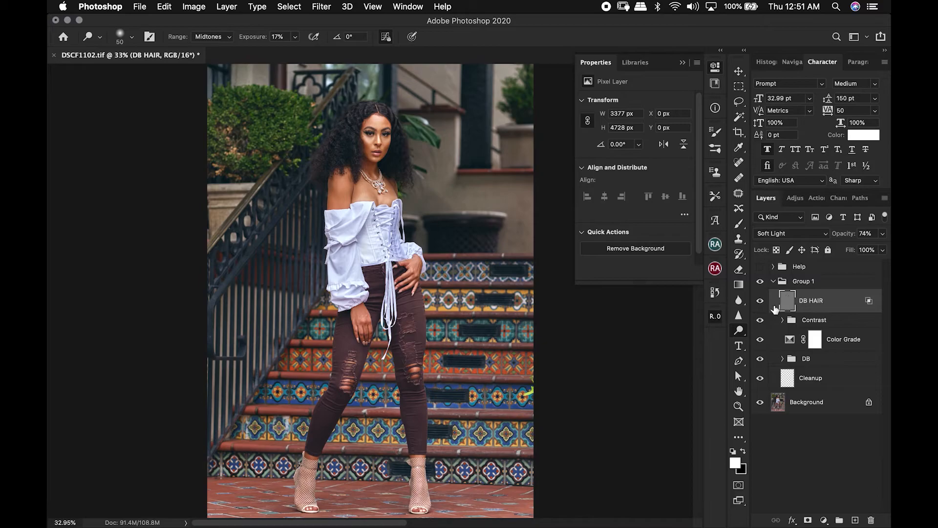
Collapse Group 1 and save the retouched DSCF1102.tif
left_click(773, 281)
key("super+s")
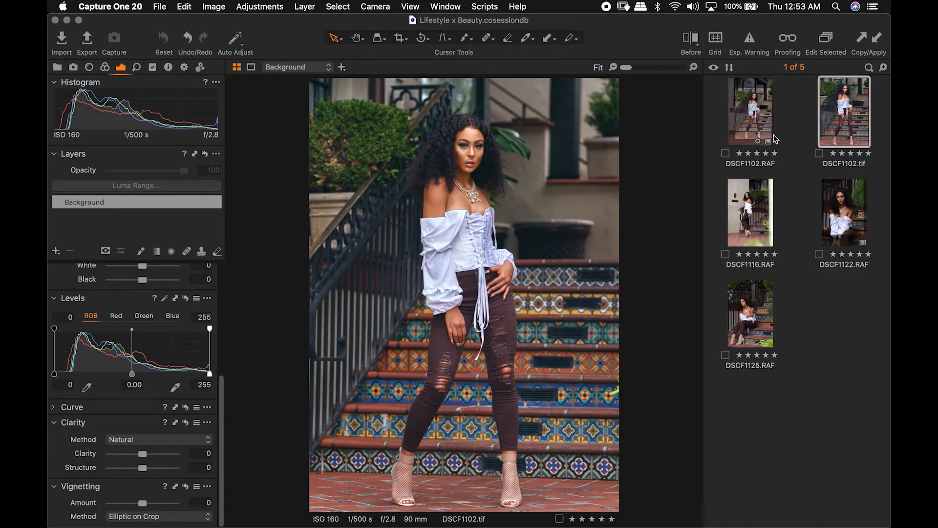
Switch to Capture One and compare the original DSCF1102.RAF with the retouched DSCF1102.tif
left_click(766, 128)
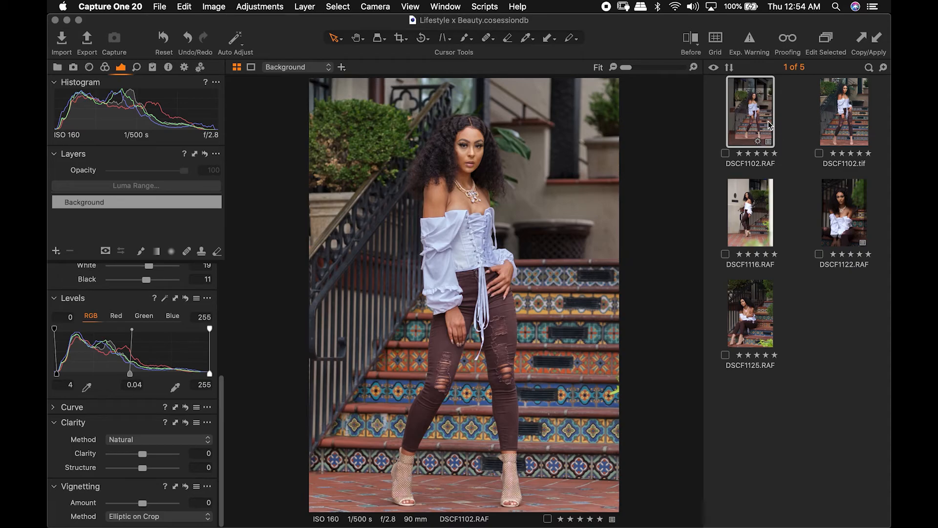
left_click(840, 119)
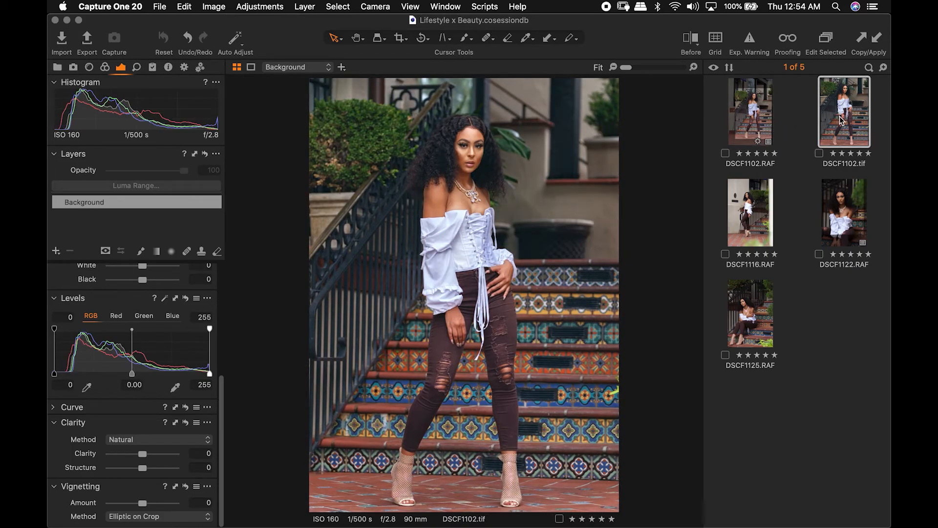
left_click(761, 120)
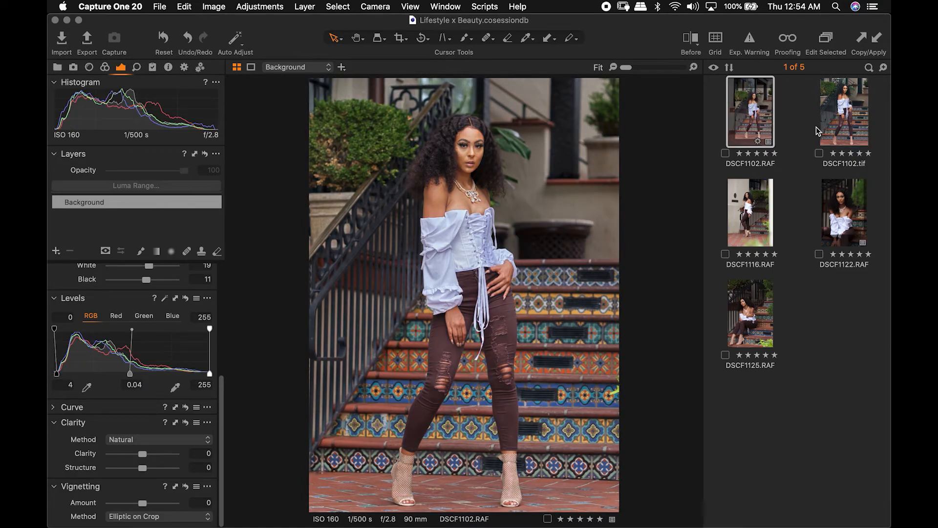
left_click(841, 120)
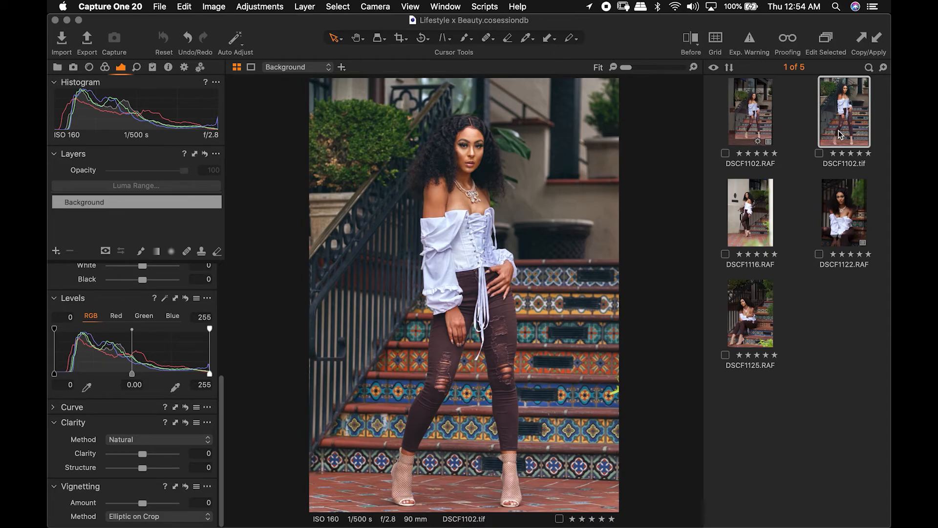
Adjust the RGB Levels of DSCF1102.tif: highlight input 249, shadow input 2 and shadow output 3
left_click_drag(221, 386, 218, 415)
mouse_move(209, 373)
left_mouse_down()
mouse_move(186, 369)
mouse_move(221, 375)
left_mouse_up()
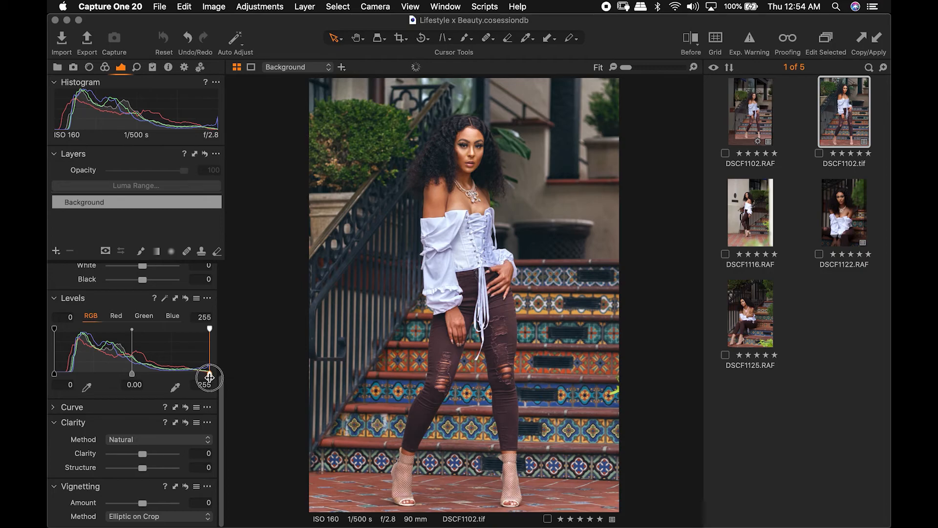
left_click_drag(205, 376, 205, 375)
left_click_drag(54, 329, 56, 330)
left_click_drag(54, 373, 57, 374)
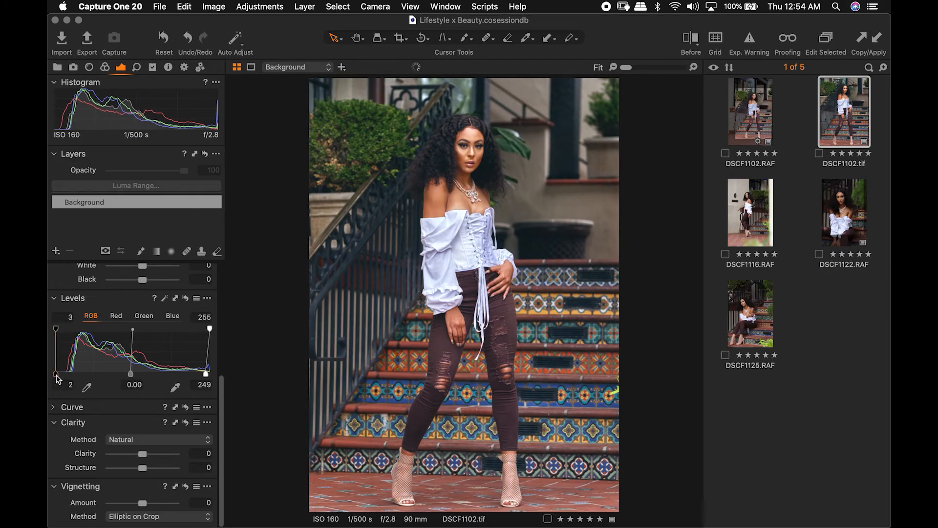
Set the Exposure contrast to -25 and the High Dynamic Range Black value to -15 for DSCF1102.tif
left_click_drag(221, 404, 224, 297)
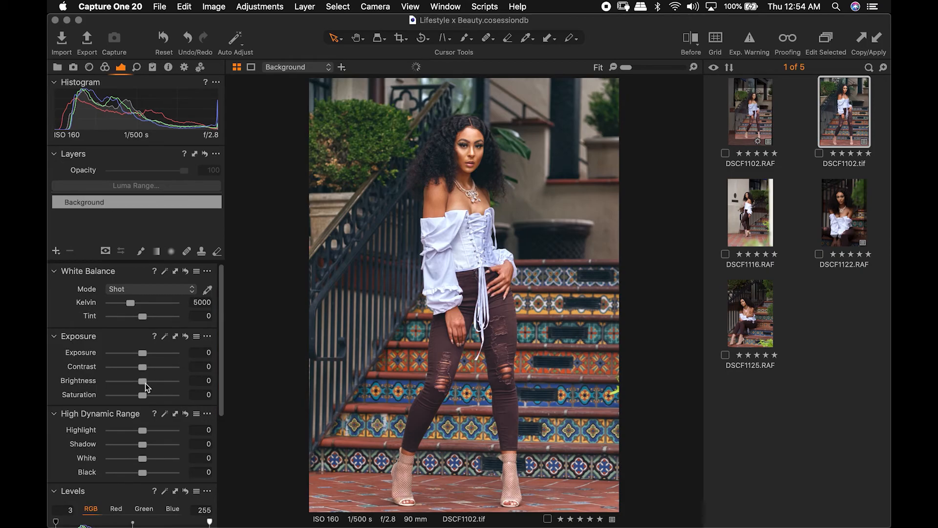
left_click_drag(143, 367, 123, 367)
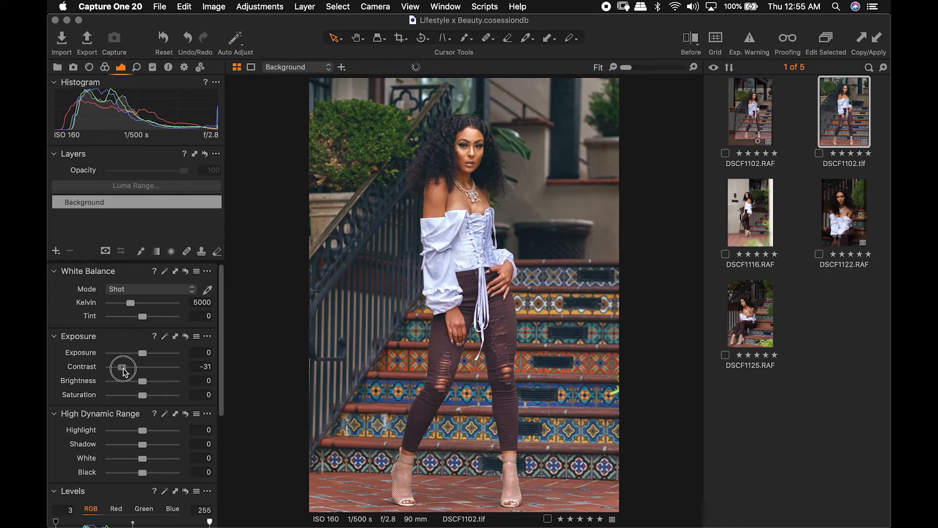
mouse_move(123, 372)
left_mouse_down()
mouse_move(151, 371)
mouse_move(122, 375)
left_mouse_up()
mouse_move(125, 374)
left_mouse_down()
mouse_move(115, 375)
mouse_move(128, 374)
left_mouse_up()
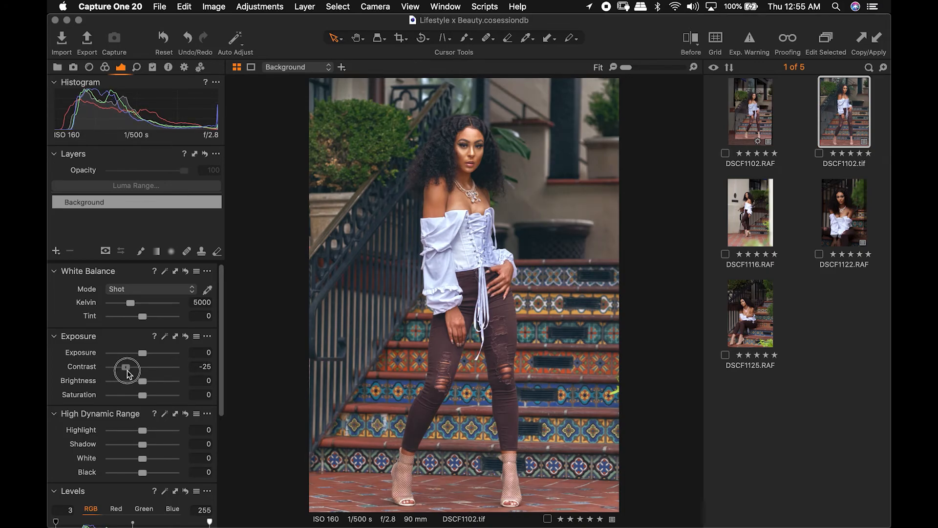
left_click_drag(222, 332, 220, 384)
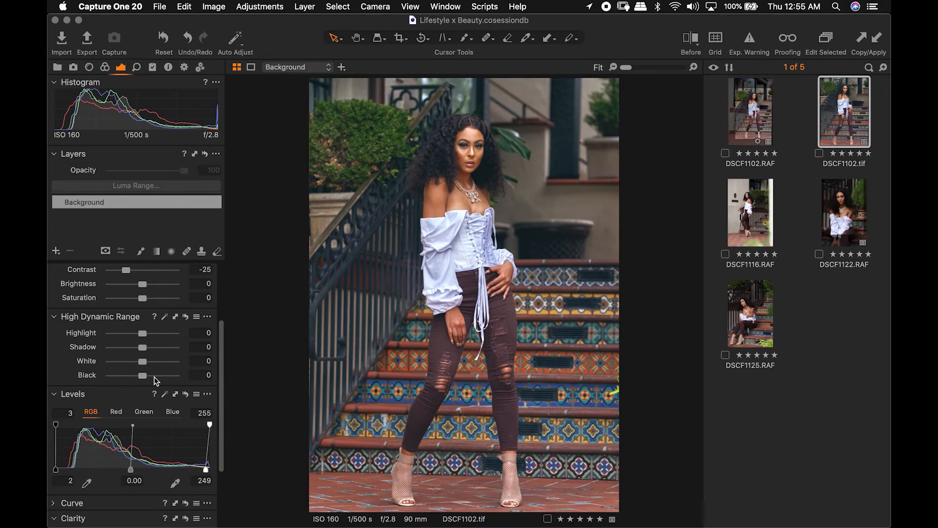
mouse_move(142, 376)
left_mouse_down()
mouse_move(150, 377)
mouse_move(139, 376)
left_mouse_up()
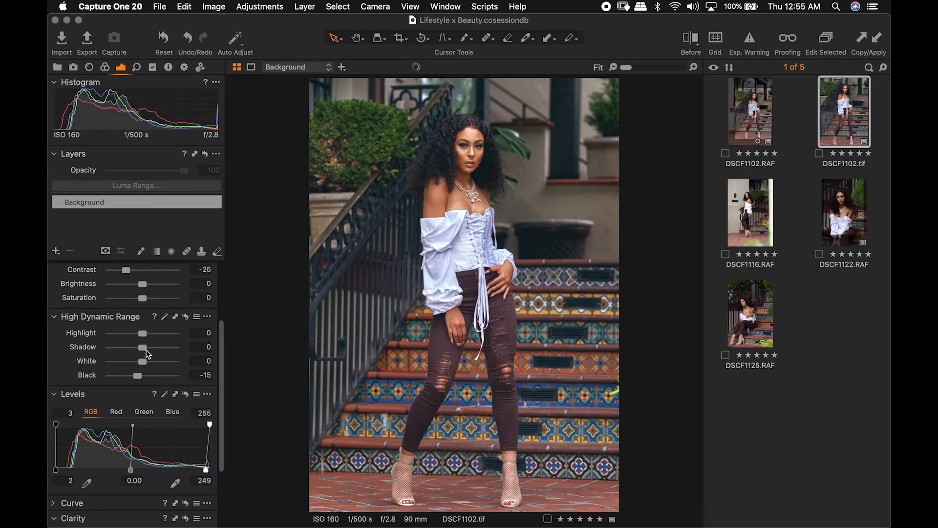
Set the High Dynamic Range Shadow value to -9 and the RGB Levels shadow input to 6 for DSCF1102.tif
left_click_drag(142, 348, 142, 349)
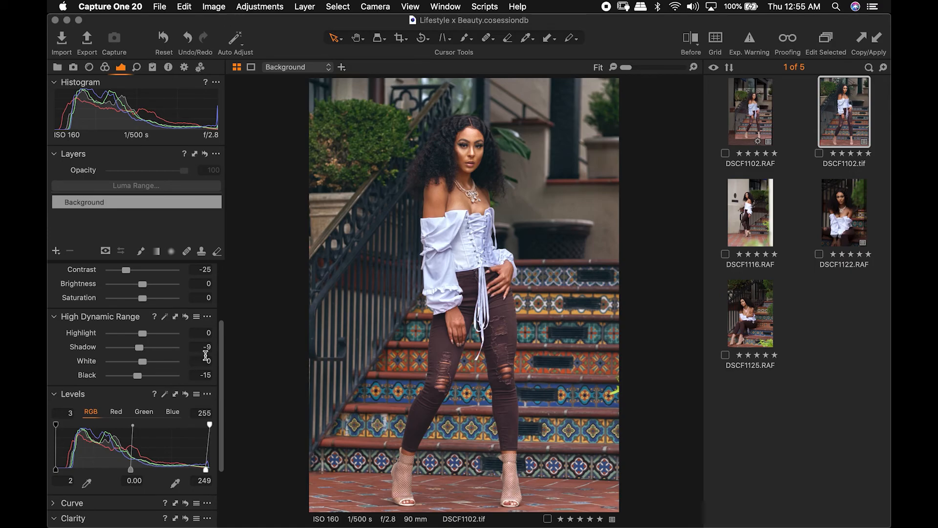
left_click_drag(221, 341, 221, 360)
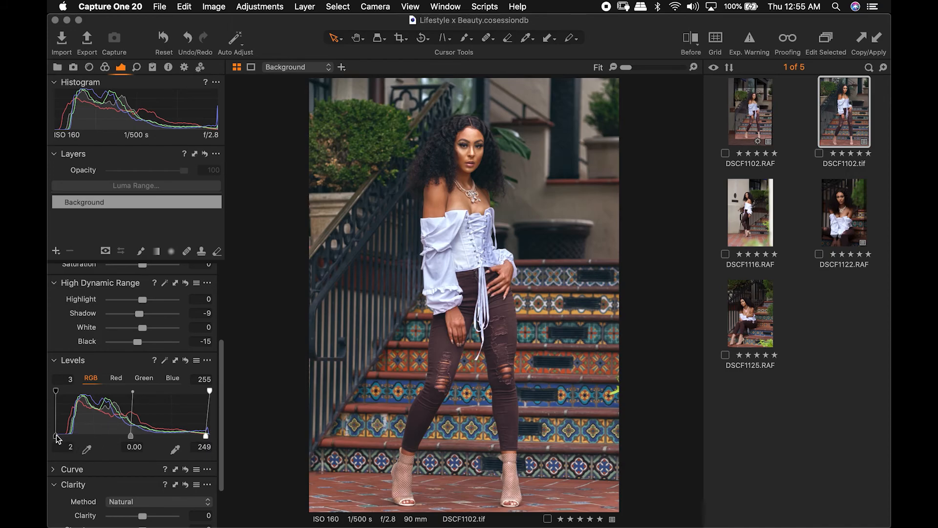
left_click_drag(56, 434, 59, 434)
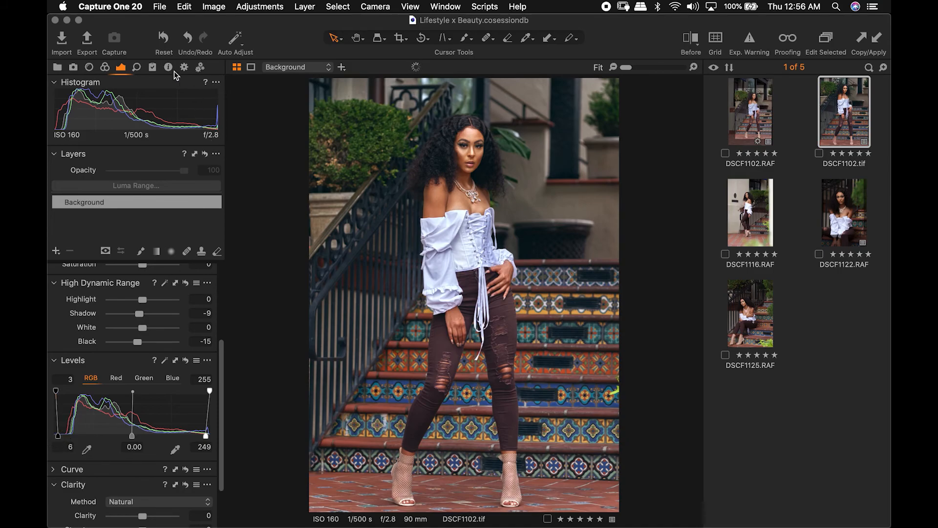
Compare DSCF1102.tif with and without its adjustments by resetting them, then repeatedly undoing and redoing the reset, ending with the adjustments restored
left_click(170, 46)
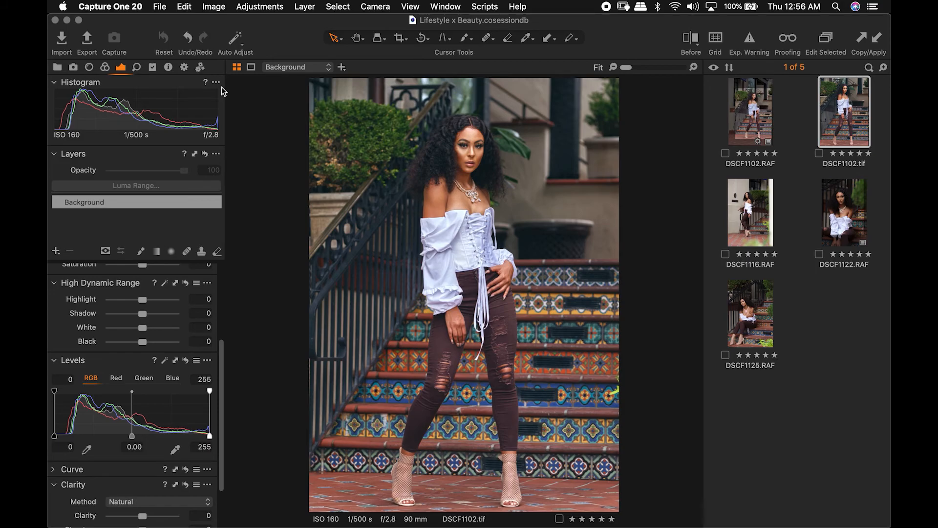
left_click(189, 37)
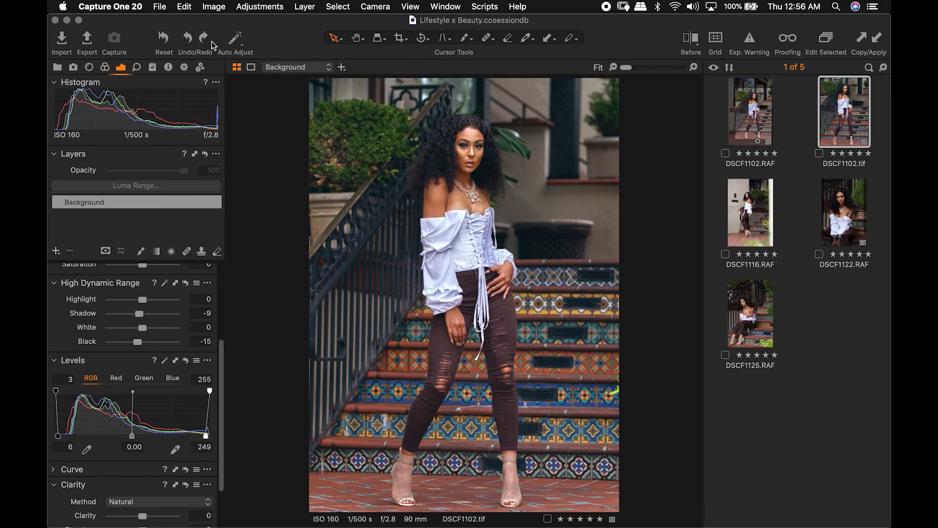
left_click(205, 38)
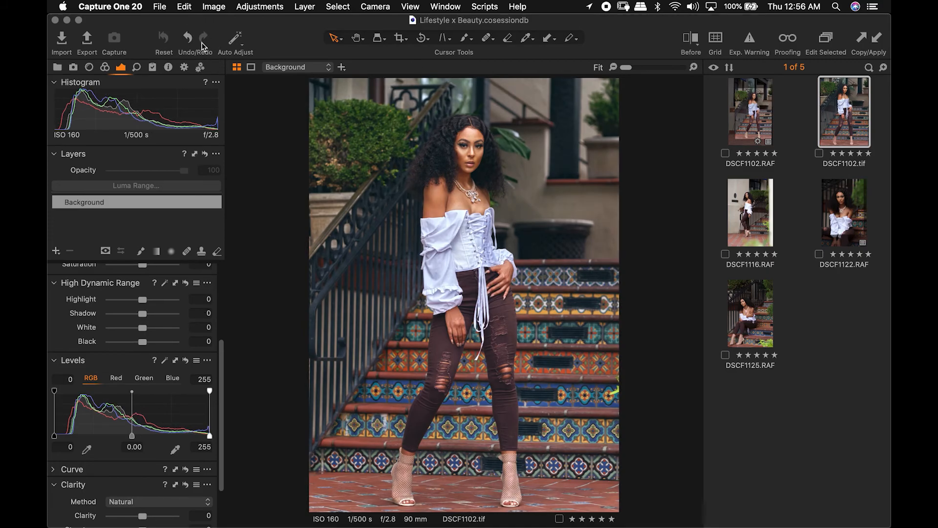
left_click(189, 39)
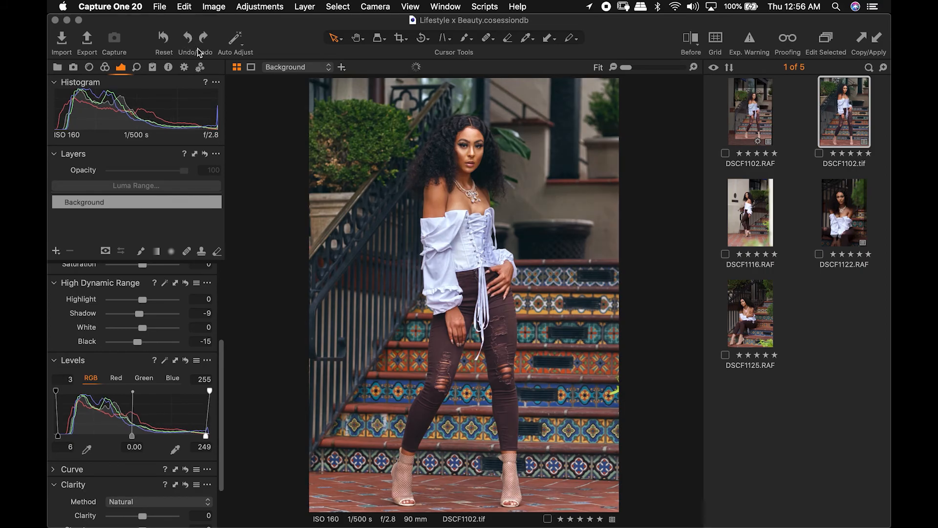
left_click(205, 38)
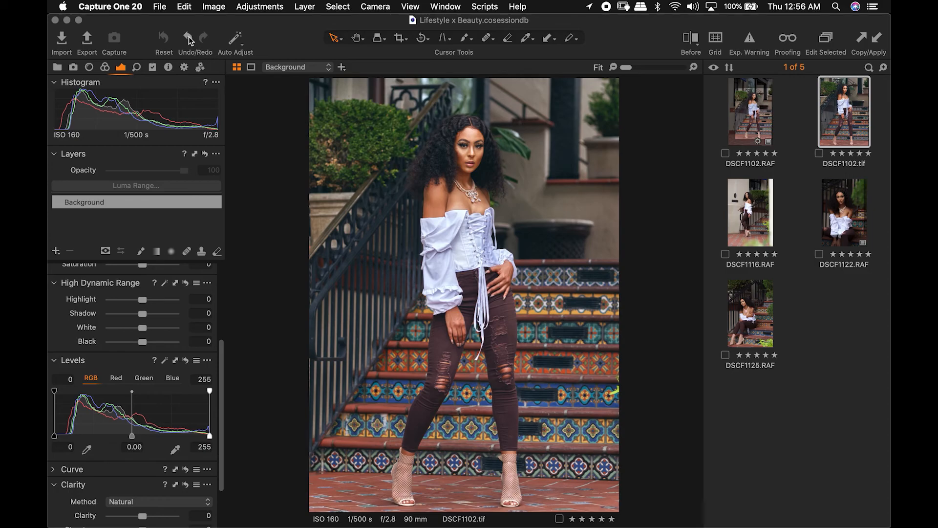
left_click(189, 37)
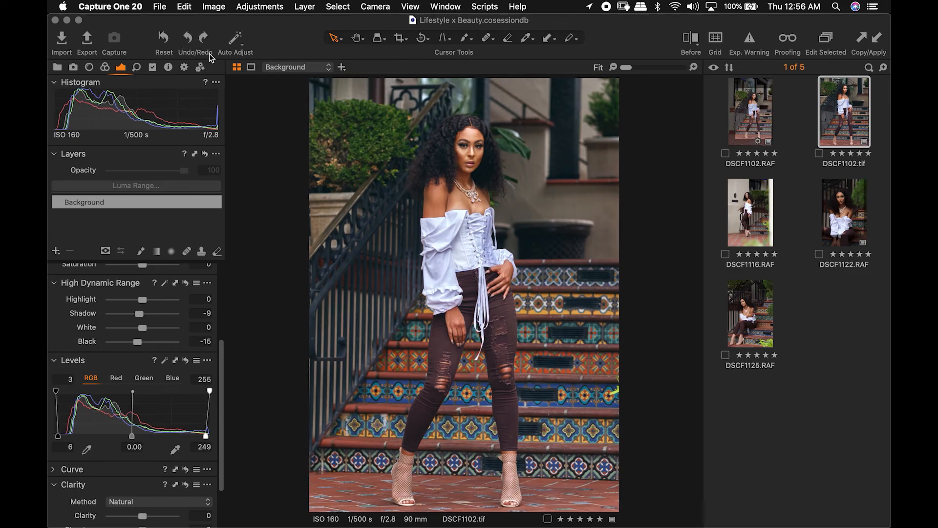
left_click(205, 37)
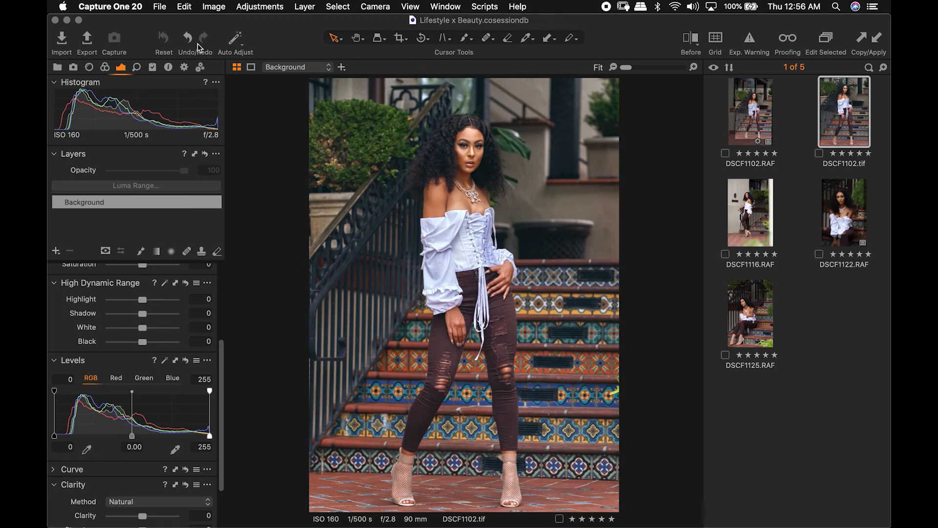
left_click(194, 46)
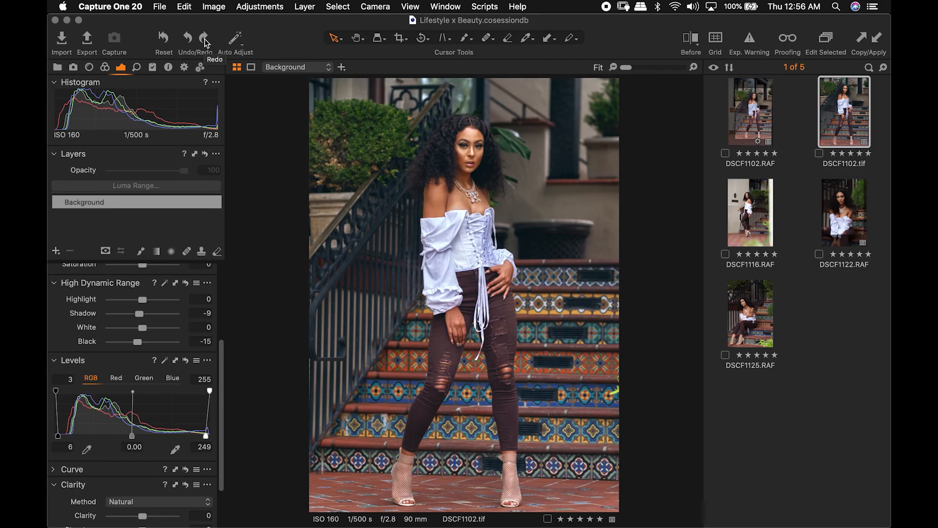
left_click(203, 40)
left_click(190, 39)
left_click(204, 41)
left_click(190, 39)
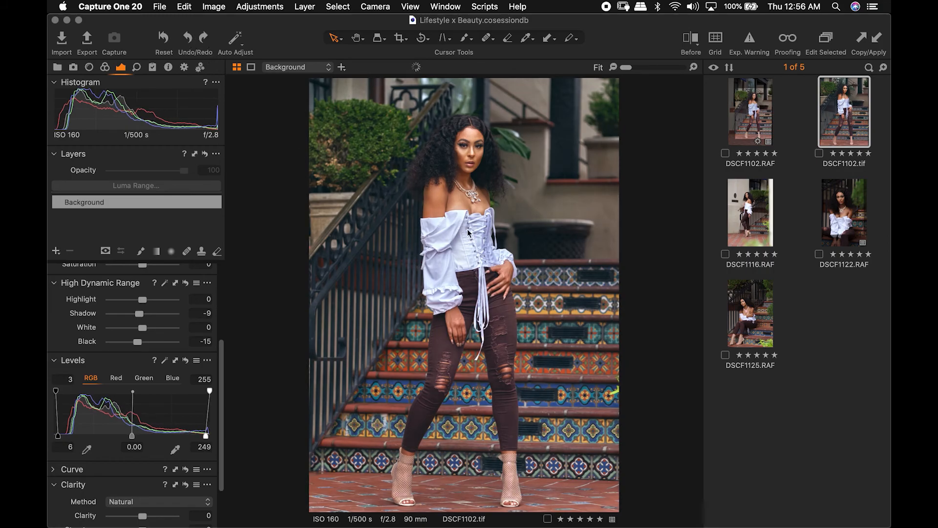